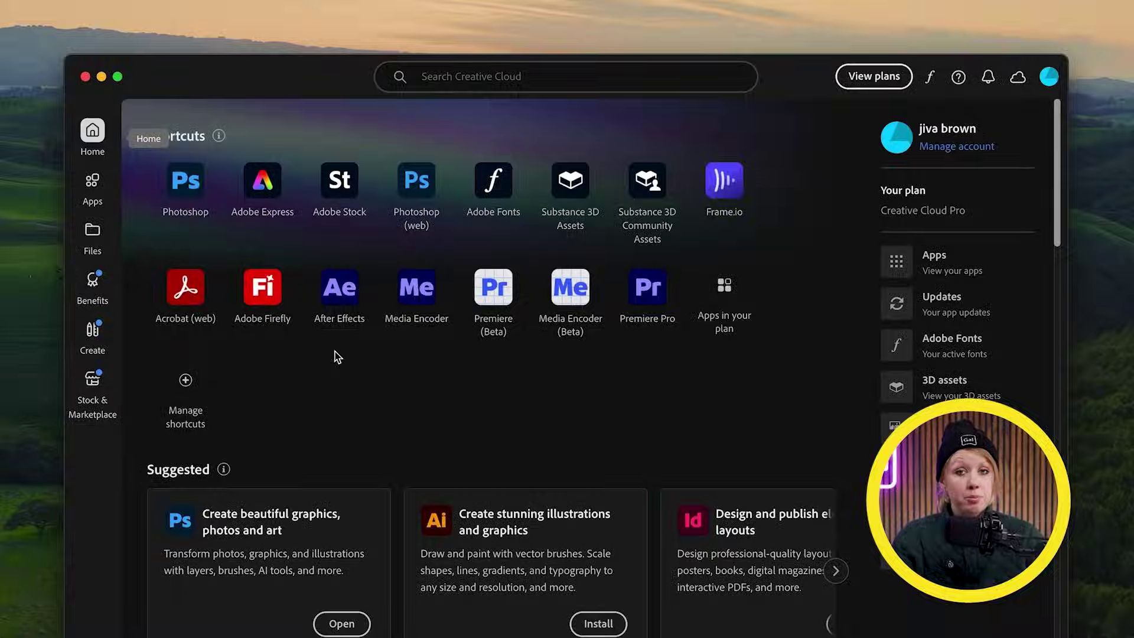
Show the Apps page in Creative Cloud listing the plan's essential apps.
left_click(93, 183)
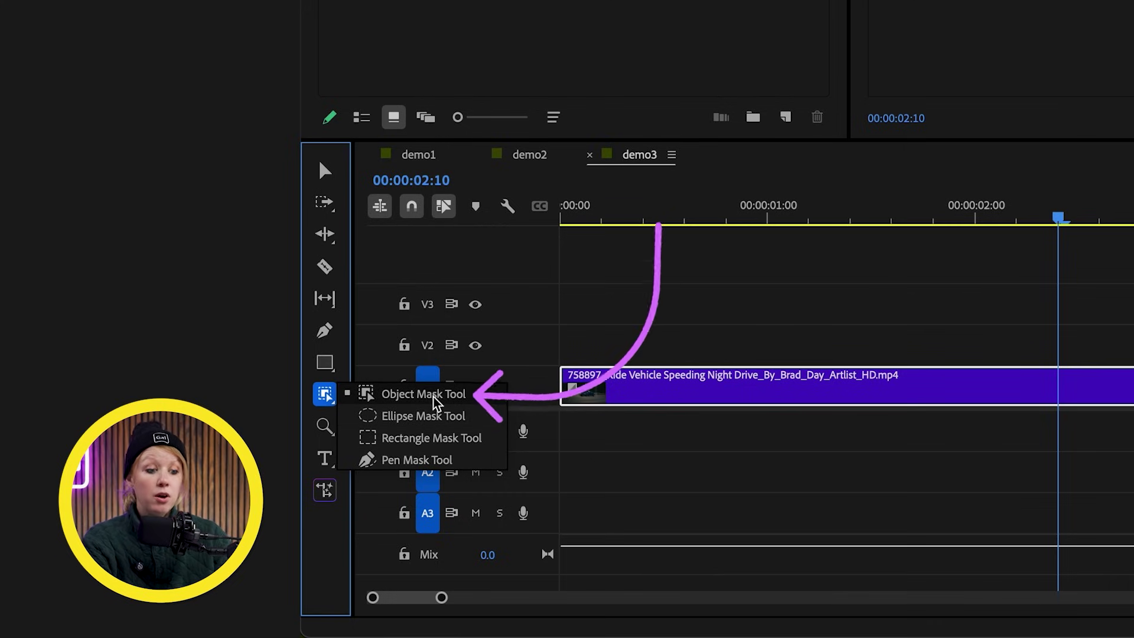
Create an object mask on the blue car with the Object Mask Tool.
left_click(463, 399)
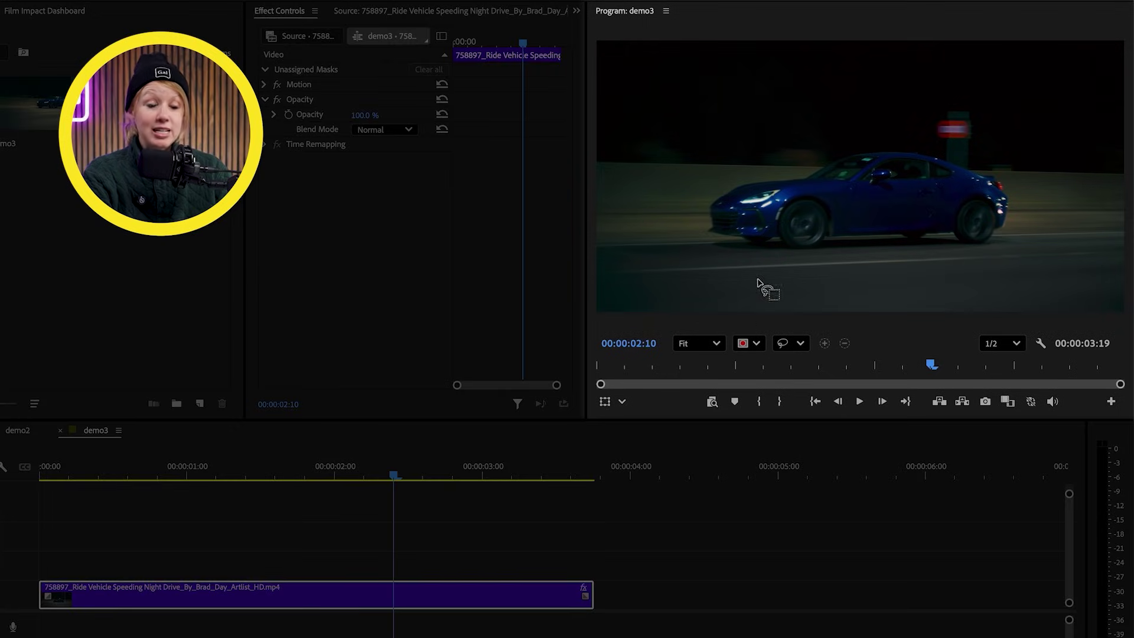
left_click(839, 190)
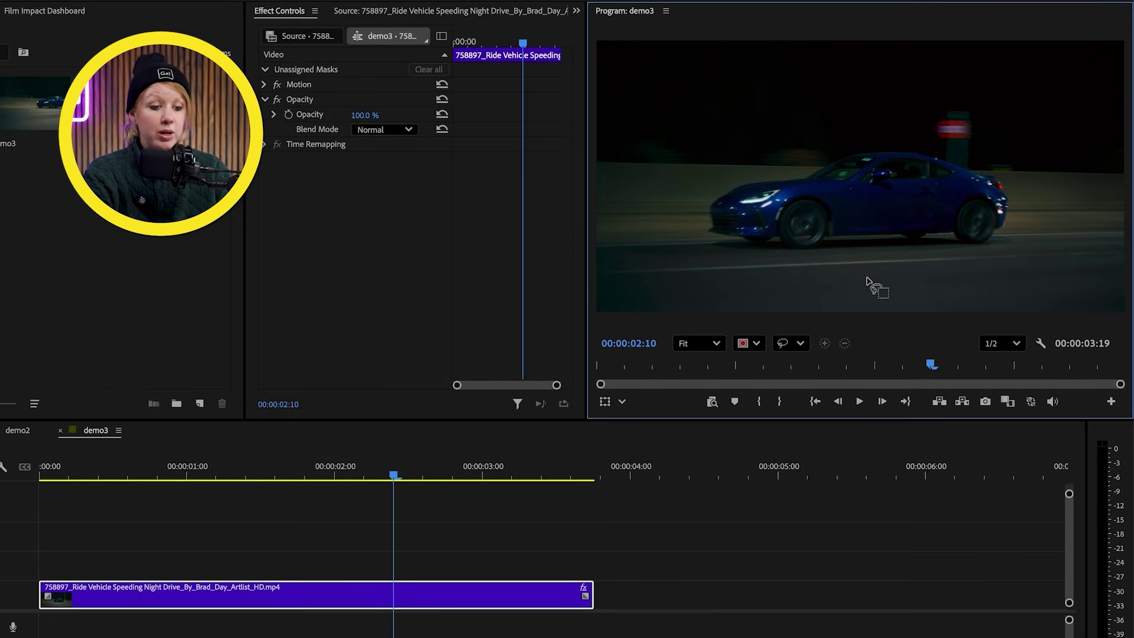
left_click(868, 207)
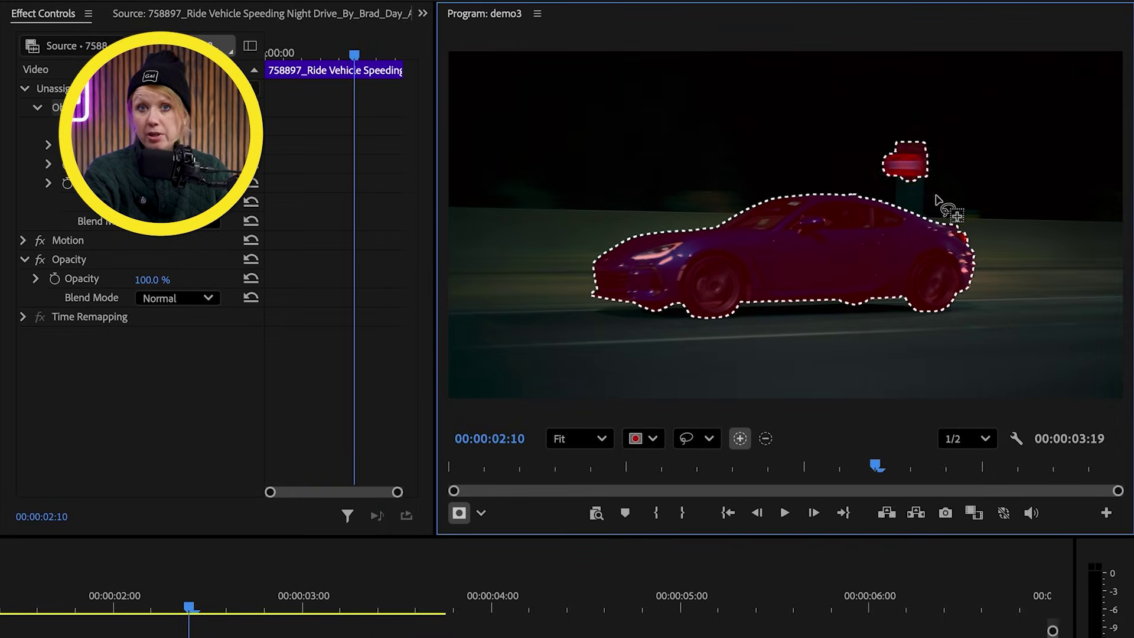
Subtract the red road sign from the car mask with an Alt-lasso.
key("alt")
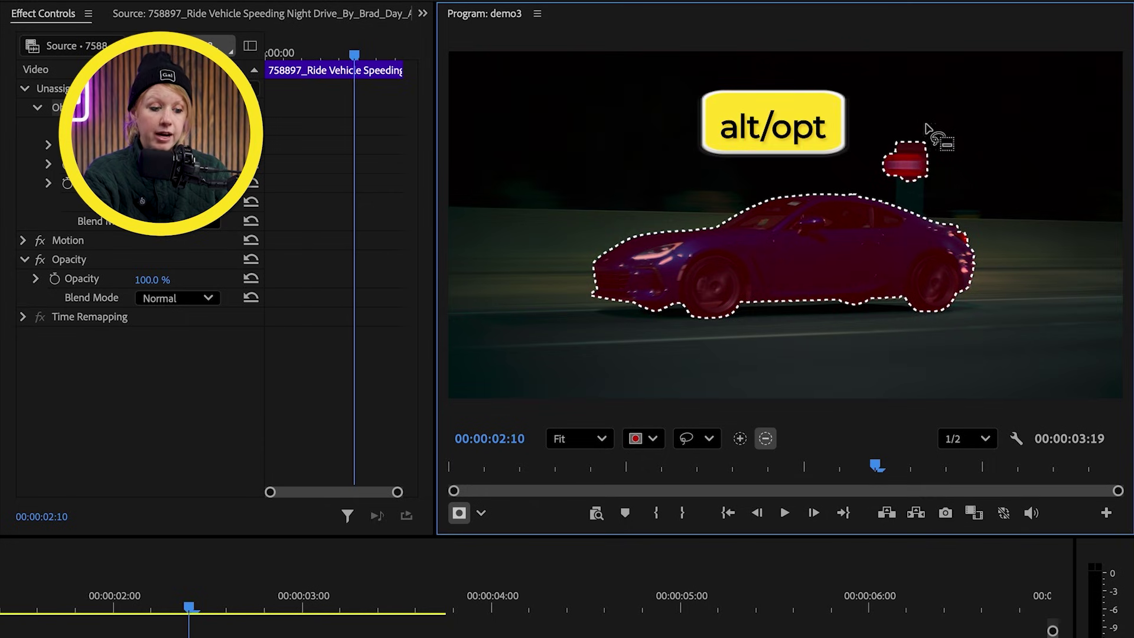
mouse_move(926, 124)
left_mouse_down()
mouse_move(882, 129)
mouse_move(868, 157)
left_mouse_up()
left_click_drag(900, 200, 910, 198)
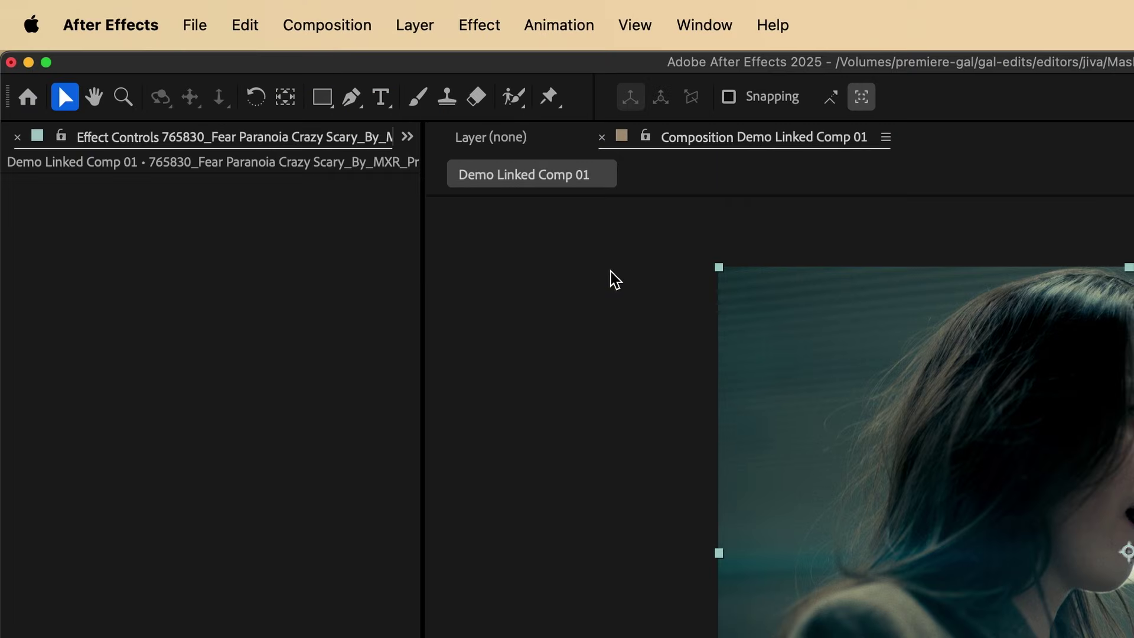
left_click(512, 97)
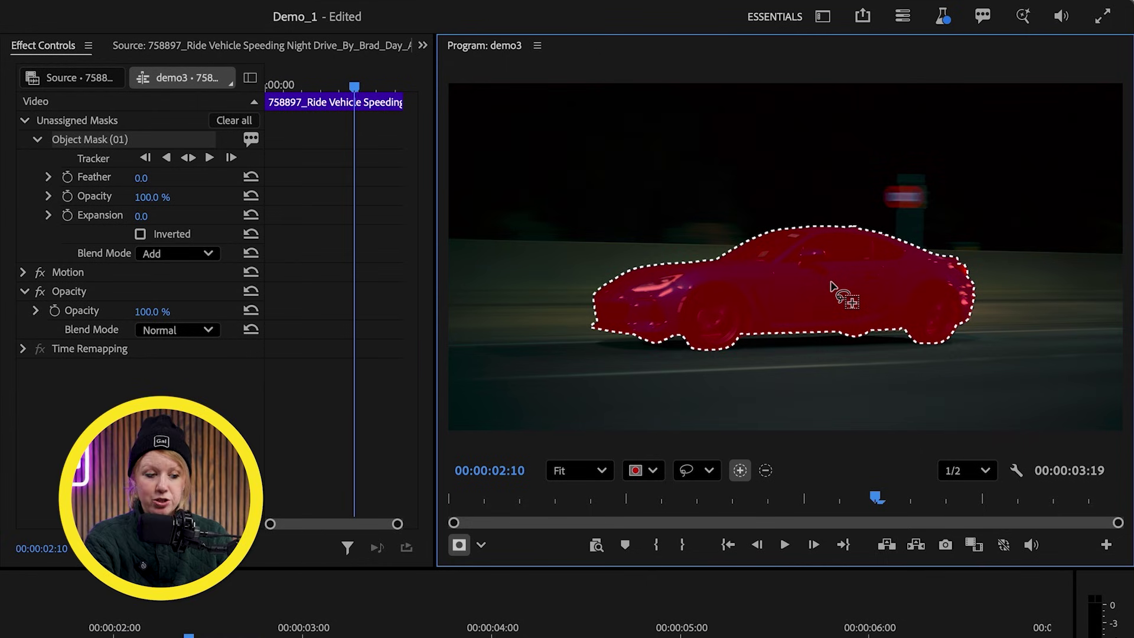
Track Object Mask (01) forward so it follows the car across the whole clip.
left_click(136, 119)
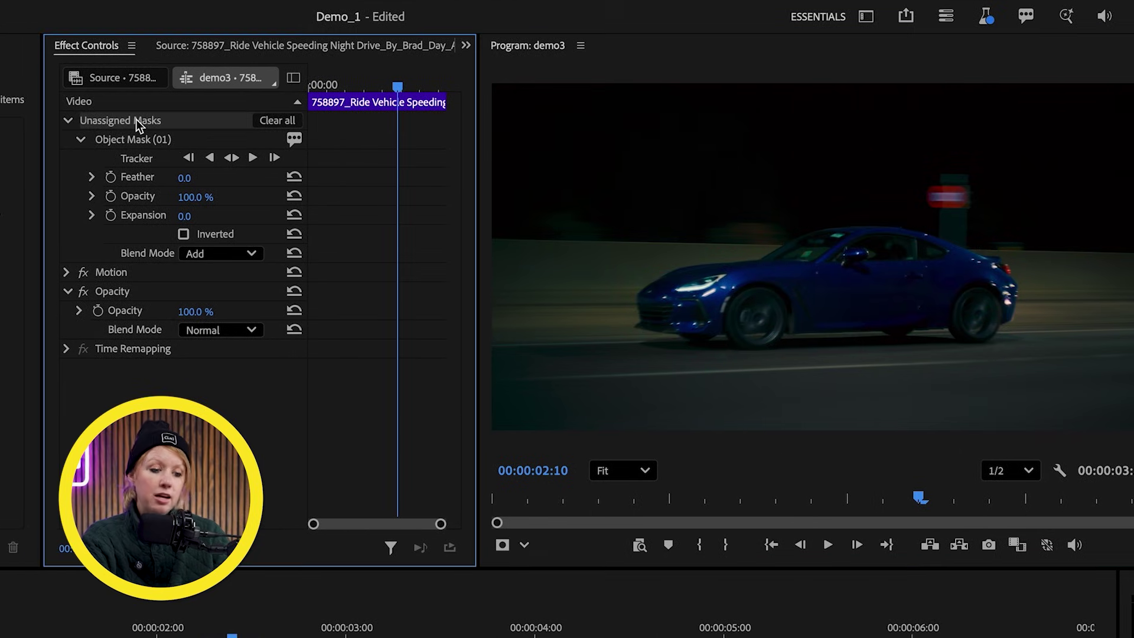
left_click(137, 139)
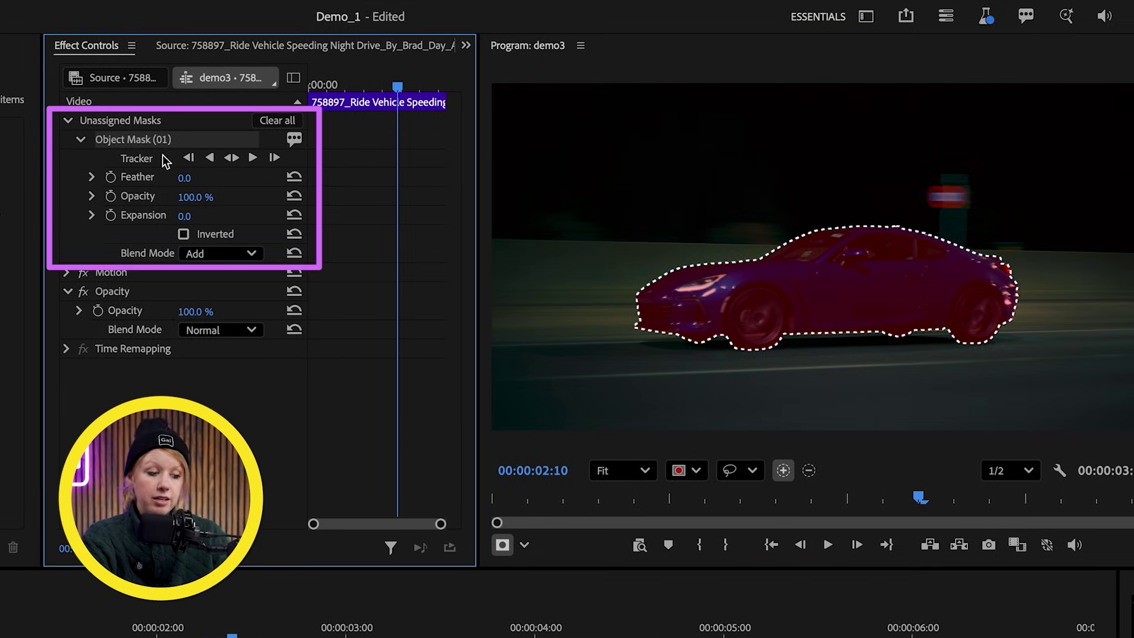
left_click(233, 158)
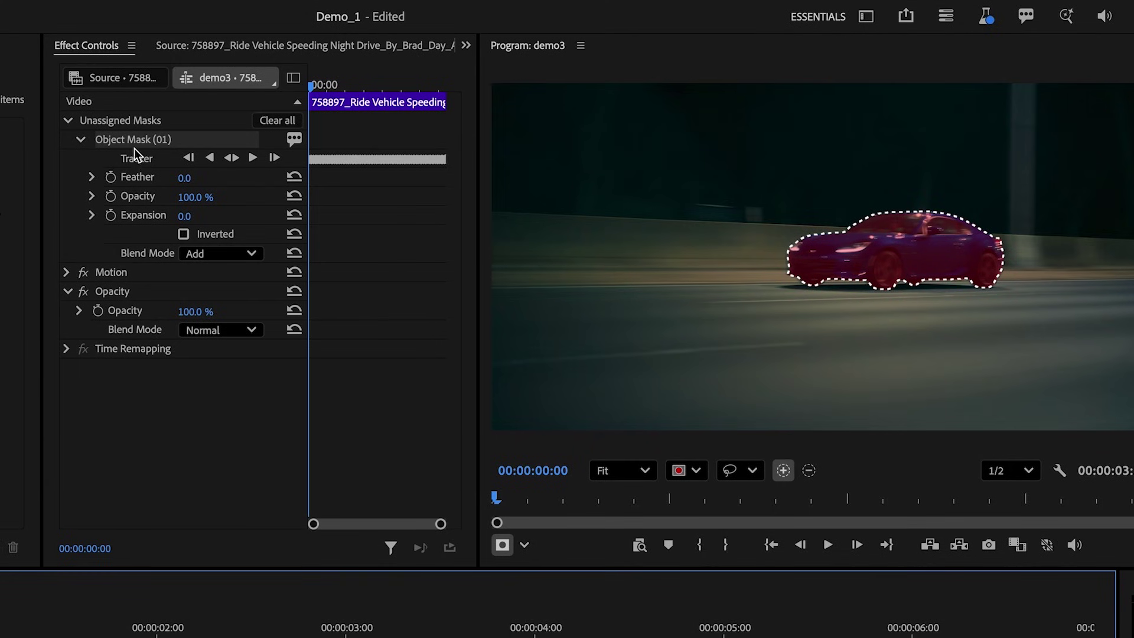
Move Object Mask (01) under Opacity and play to preview the car alone on black.
left_click(119, 291)
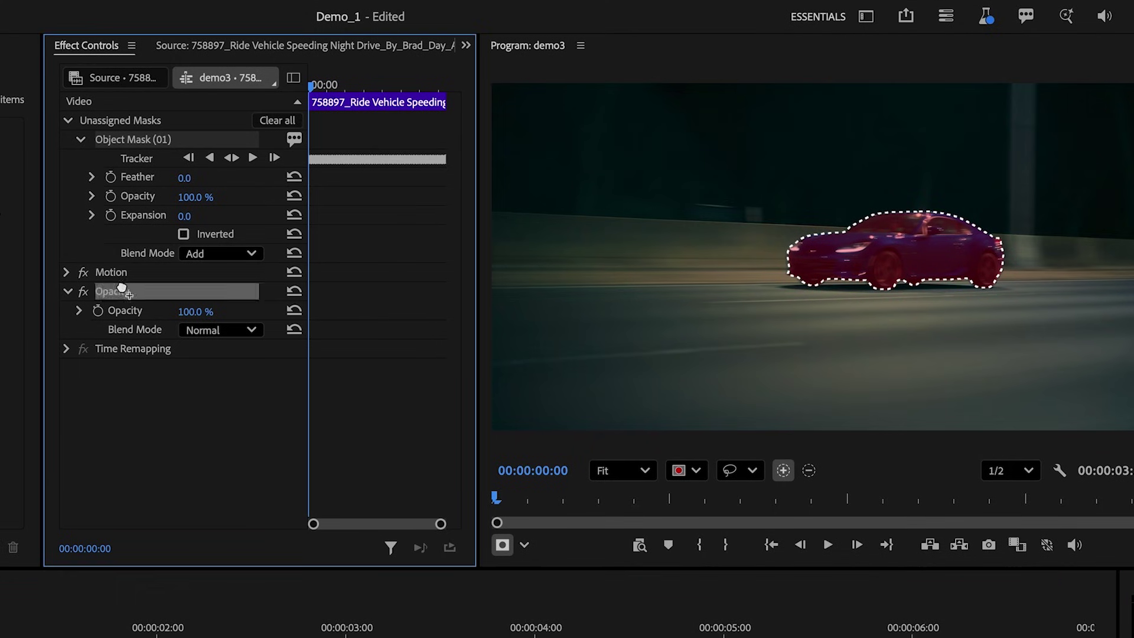
left_click_drag(120, 292, 121, 294)
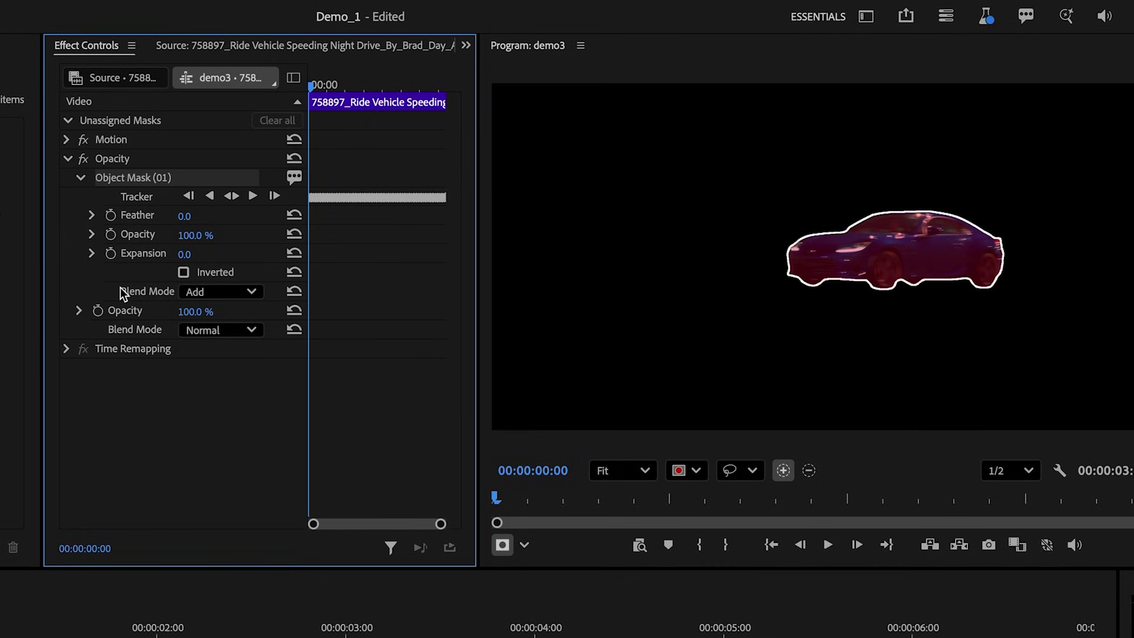
key("space")
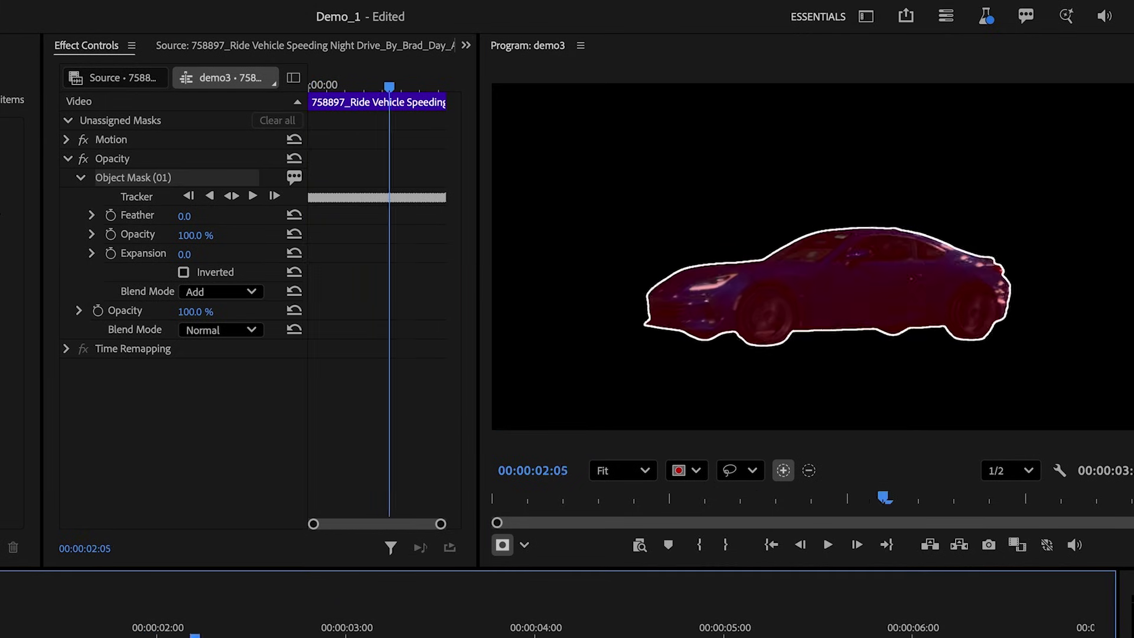
At 00:00:02:17, try widening the mask Expansion, then reset it to 0.
left_click(261, 462)
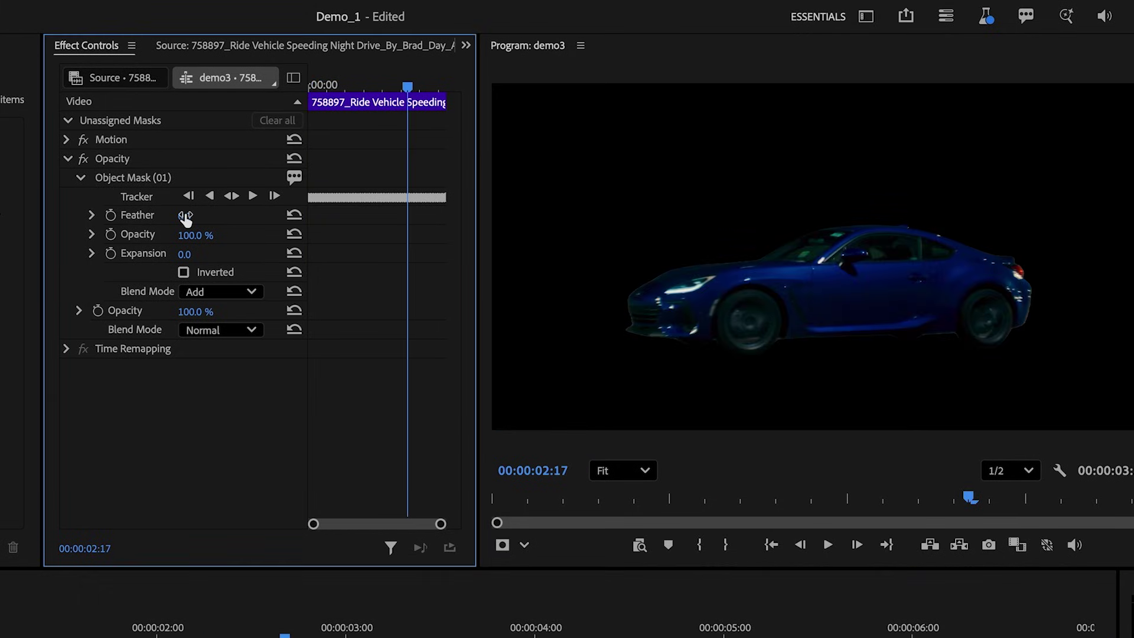
mouse_move(185, 217)
left_mouse_down()
mouse_move(254, 217)
mouse_move(203, 218)
mouse_move(248, 254)
mouse_move(147, 254)
mouse_move(219, 254)
left_mouse_up()
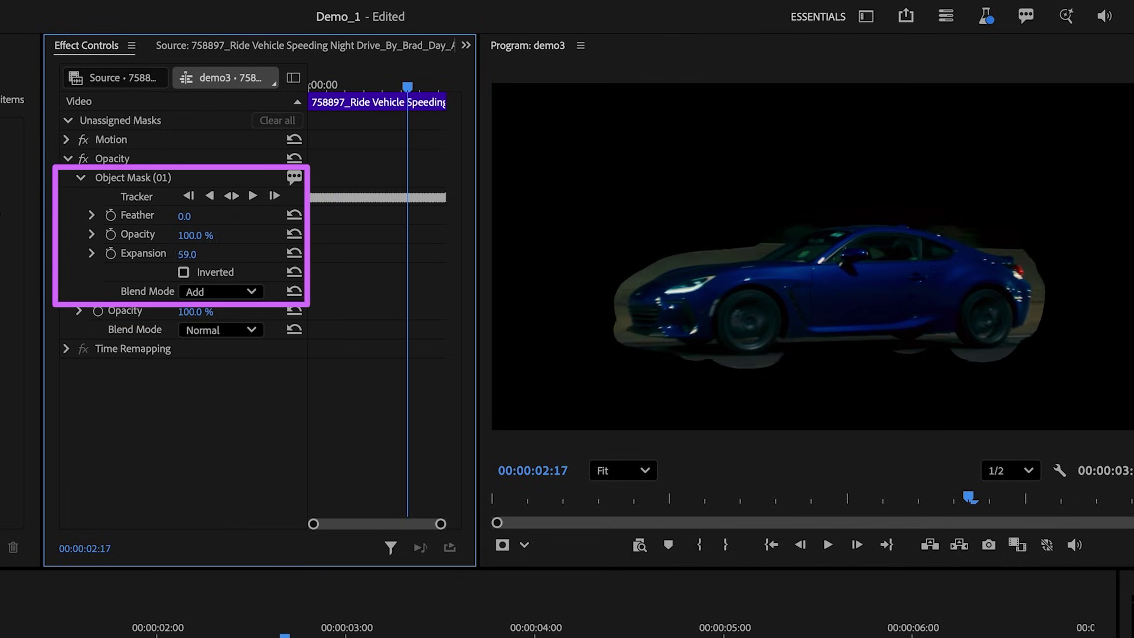
left_click(219, 254)
type("0")
key("Return")
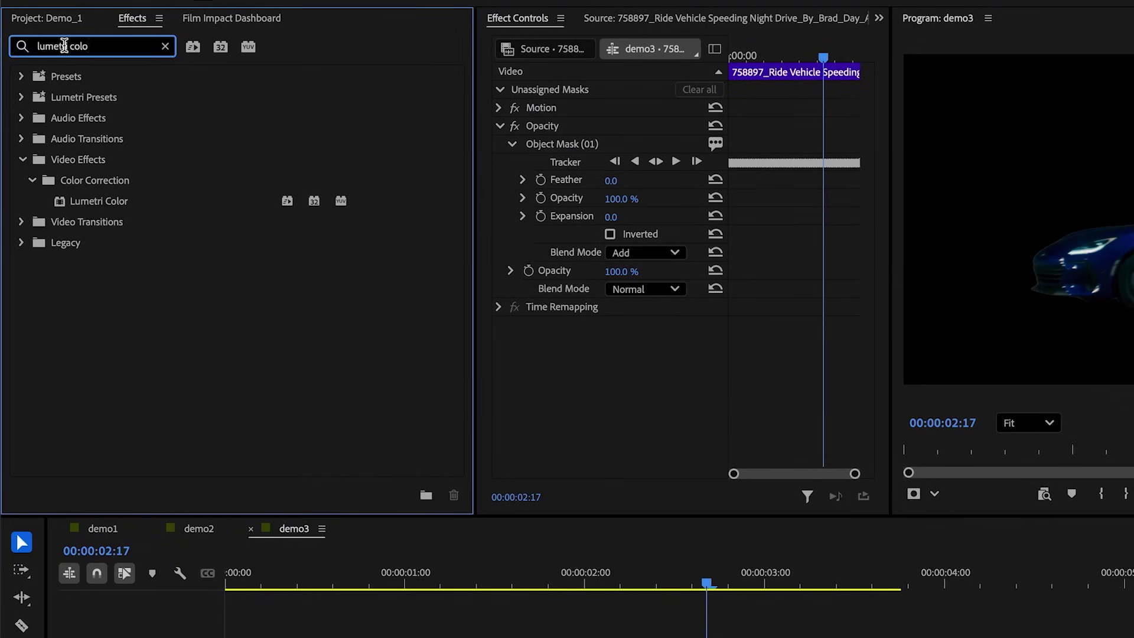
Apply Lumetri Color to the car clip and move Object Mask (01) under it.
left_click_drag(67, 201, 367, 313)
left_click_drag(596, 397, 598, 398)
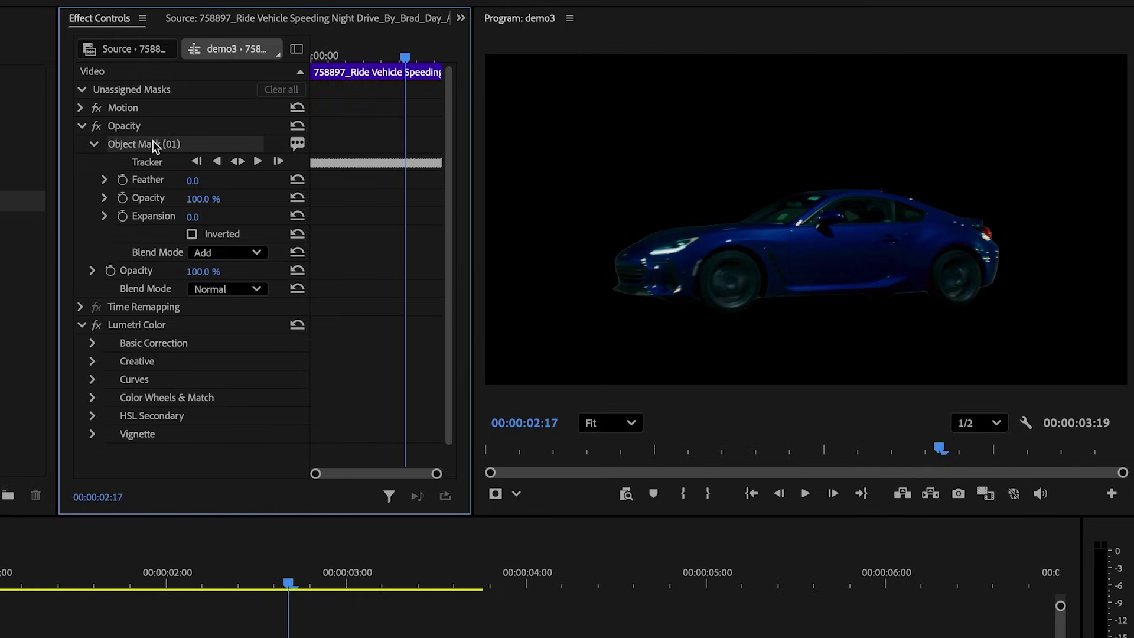
left_click(558, 145)
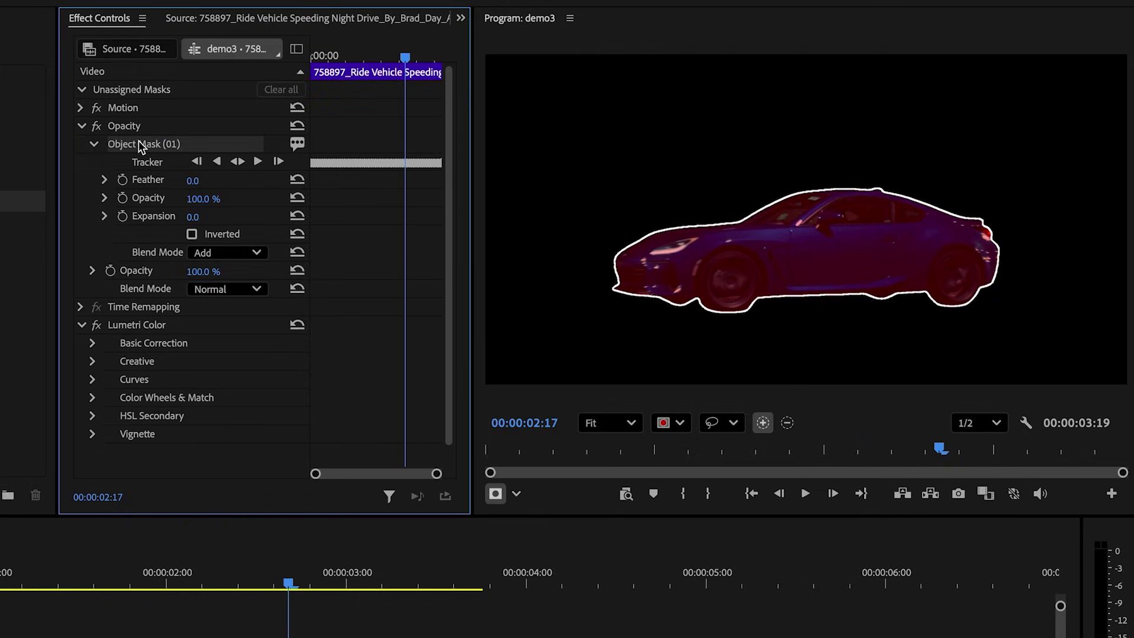
left_click_drag(137, 269, 135, 332)
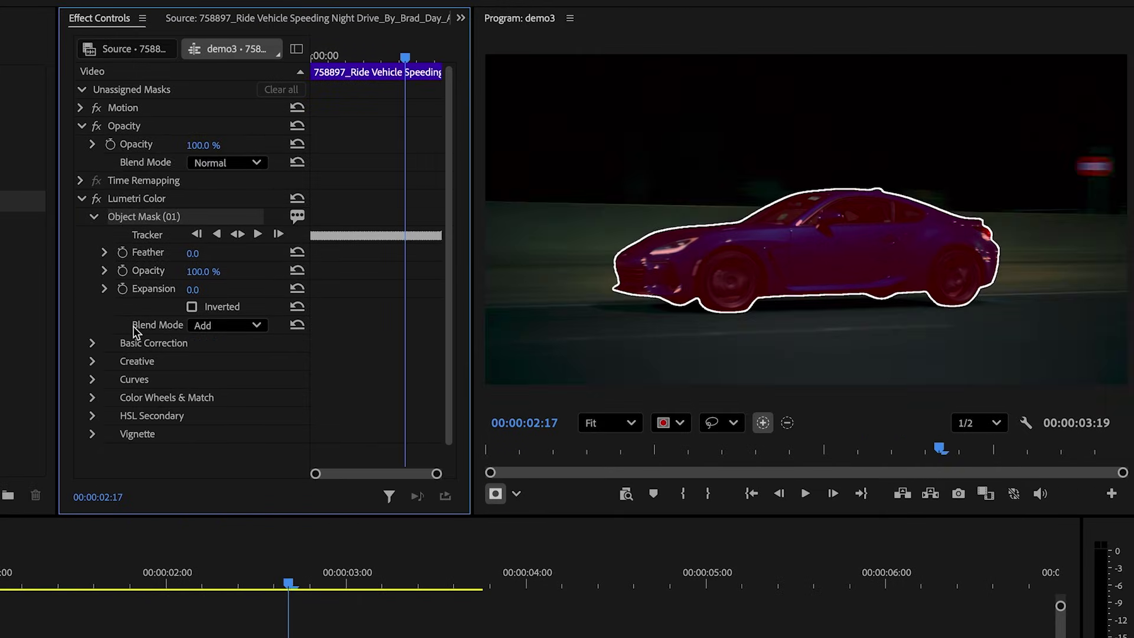
Test the masked car's Exposure at -3.1 in Basic Correction, then reset it to 0.
left_click(92, 342)
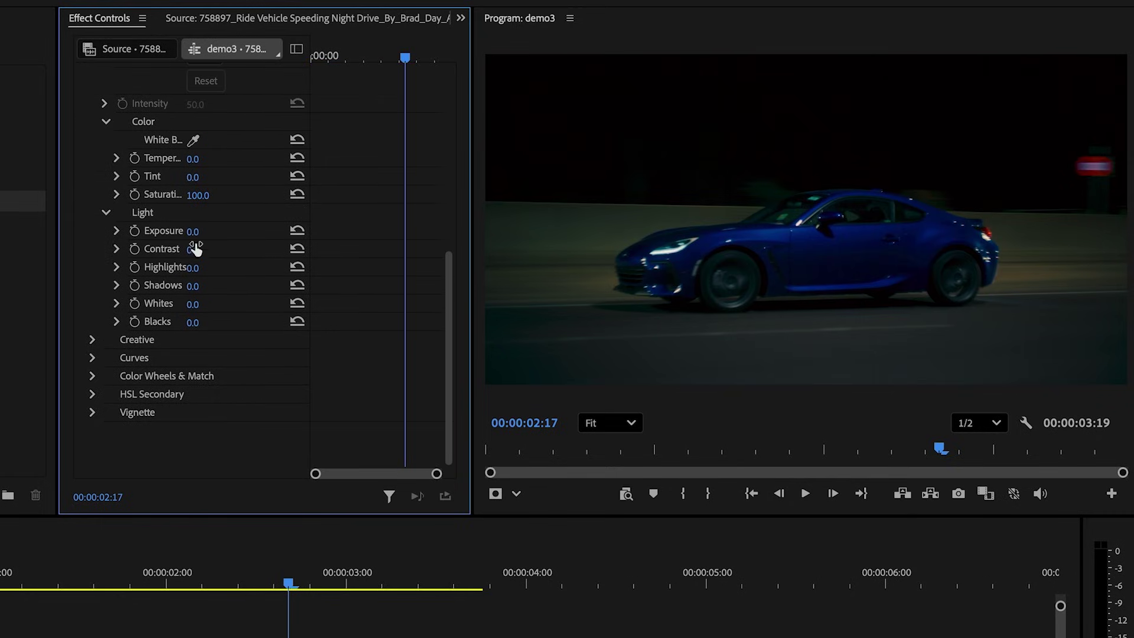
mouse_move(192, 231)
left_mouse_down()
mouse_move(237, 232)
mouse_move(171, 231)
left_mouse_up()
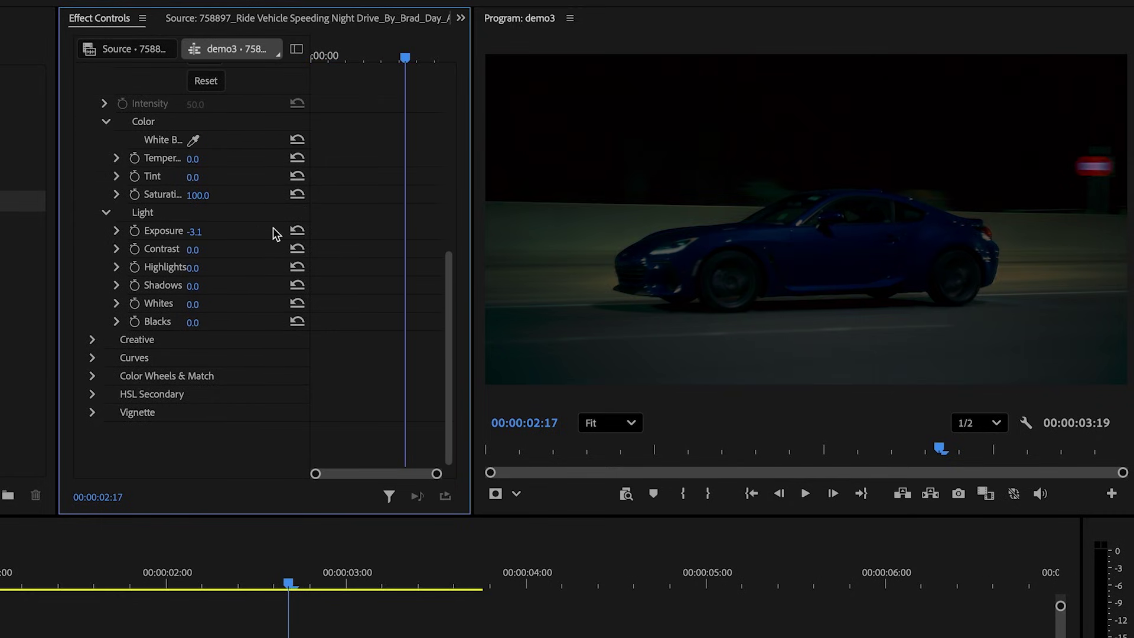
left_click(297, 231)
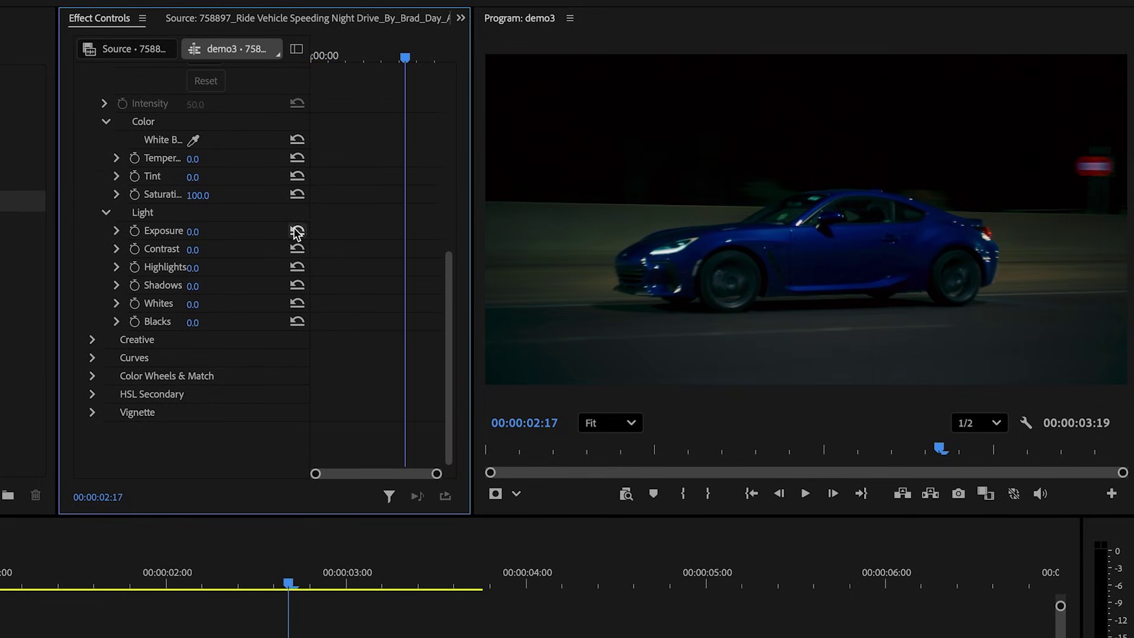
left_click(92, 357)
scroll(349, 232, "down", 10)
Drag a Hue vs Hue curve point to shift the car's hue and preview other frames.
left_click_drag(220, 335, 233, 297)
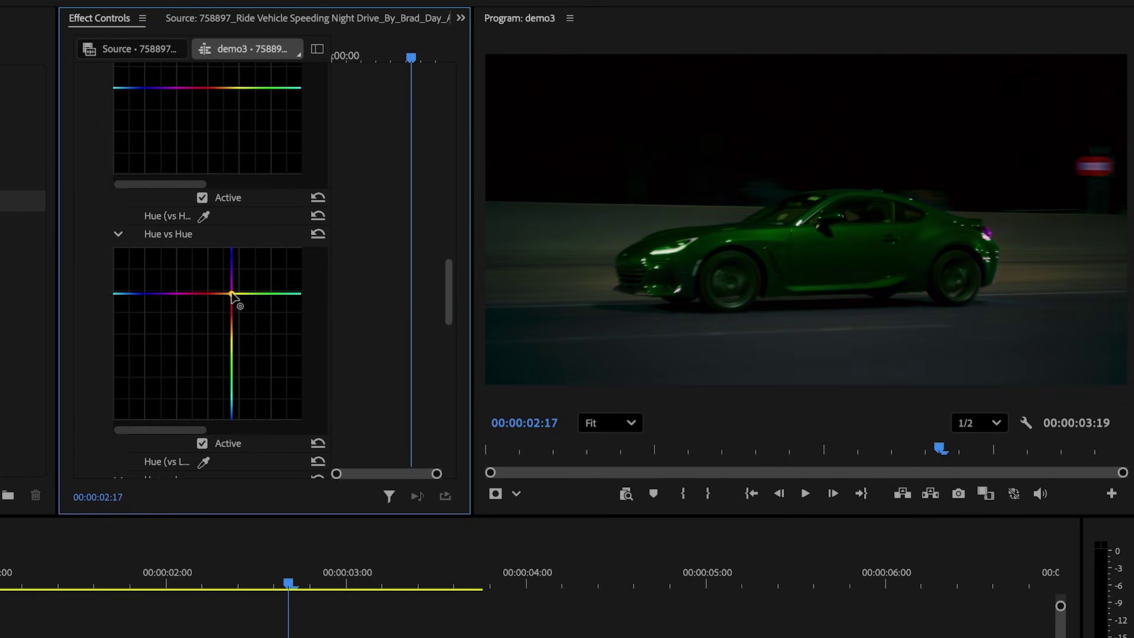
mouse_move(281, 584)
left_mouse_down()
mouse_move(89, 583)
mouse_move(356, 572)
mouse_move(285, 568)
left_mouse_up()
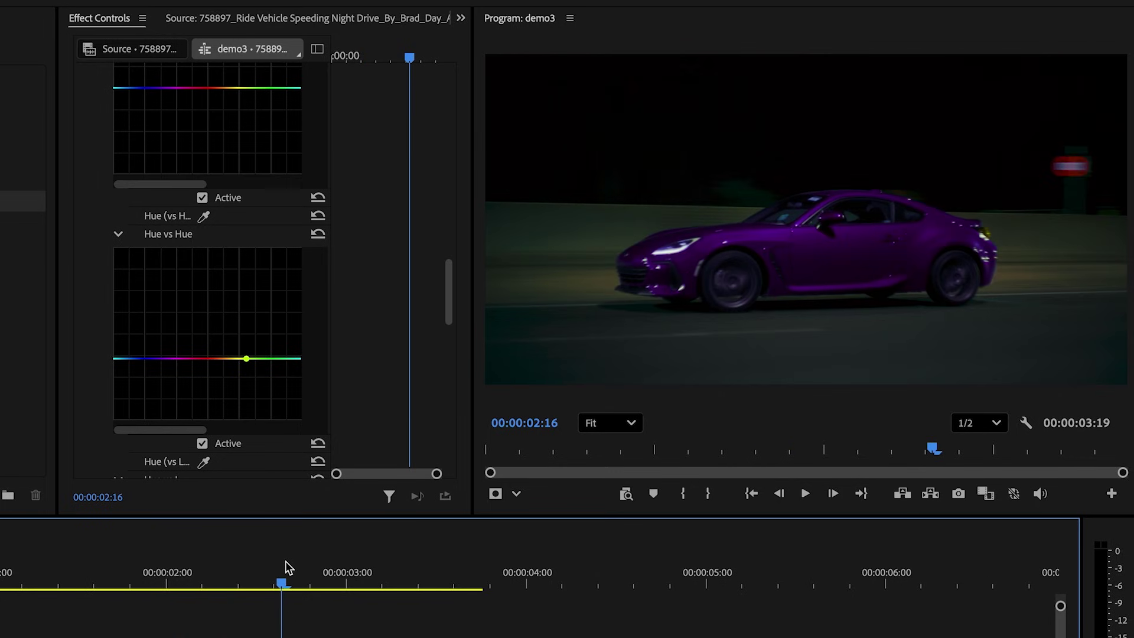
scroll(372, 238, "up", 15)
Invert Object Mask (01) under Lumetri Color so the background changes while the car stays blue.
left_click(171, 111)
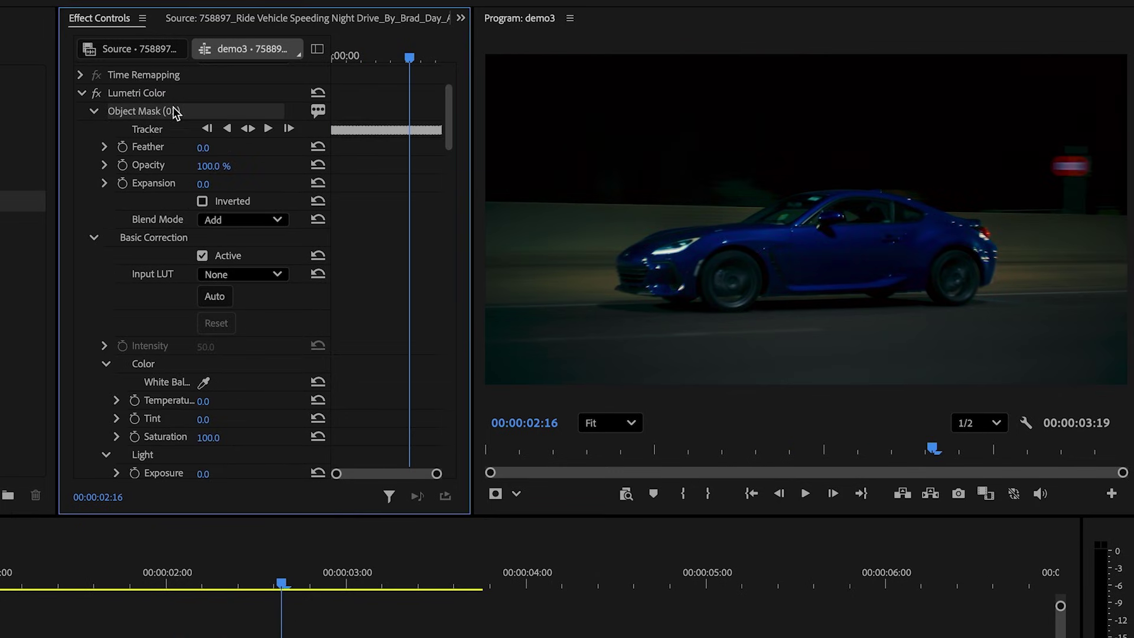
left_click(202, 201)
left_click(346, 251)
scroll(346, 251, "down", 4)
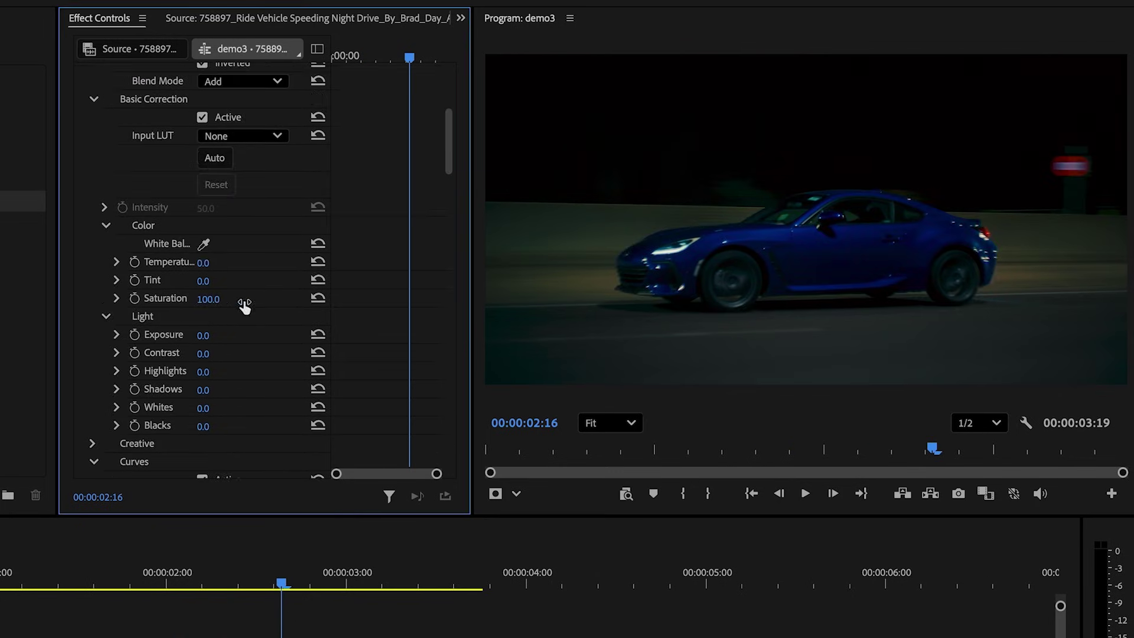
left_click(295, 558)
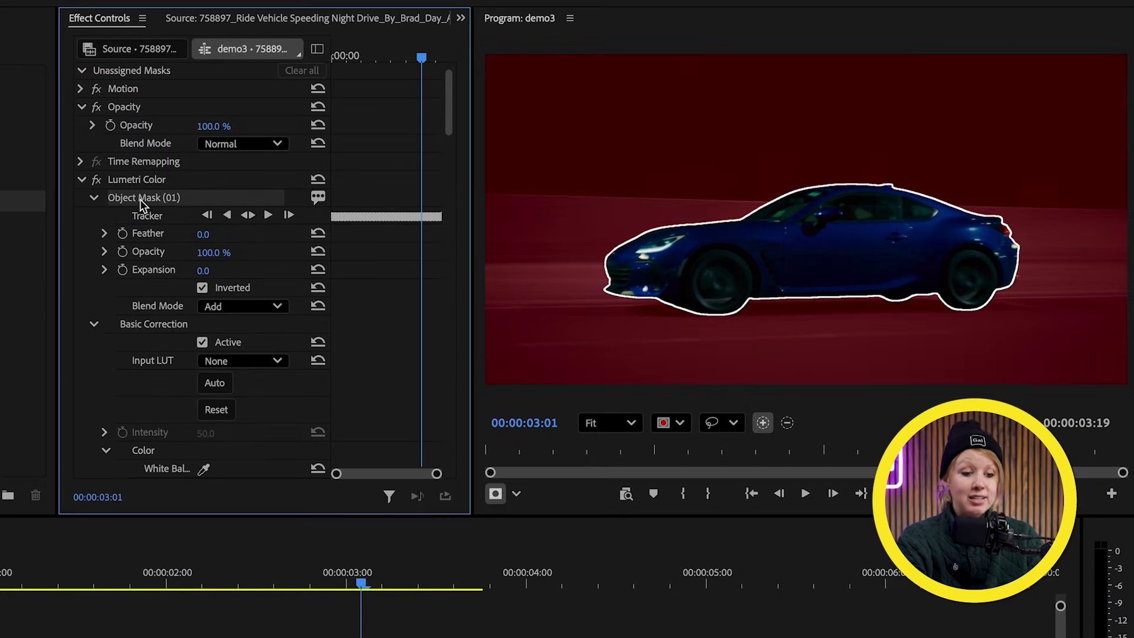
Move the car mask back onto Opacity, un-invert it to isolate the car, and disable Lumetri Color.
left_click_drag(162, 193, 162, 111)
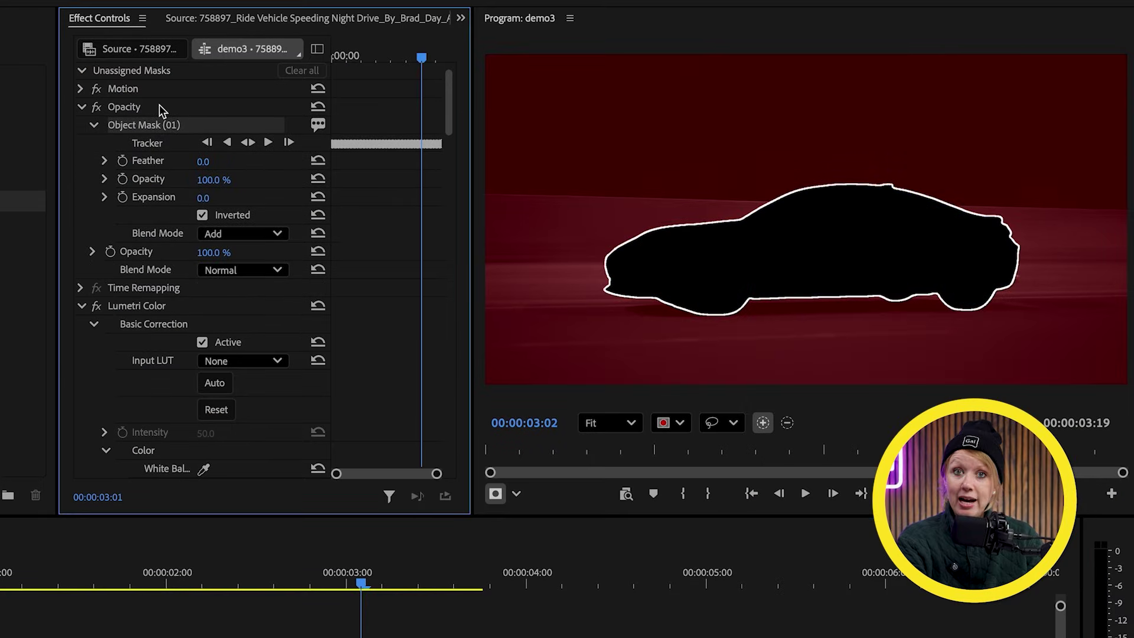
left_click(202, 215)
left_click(96, 307)
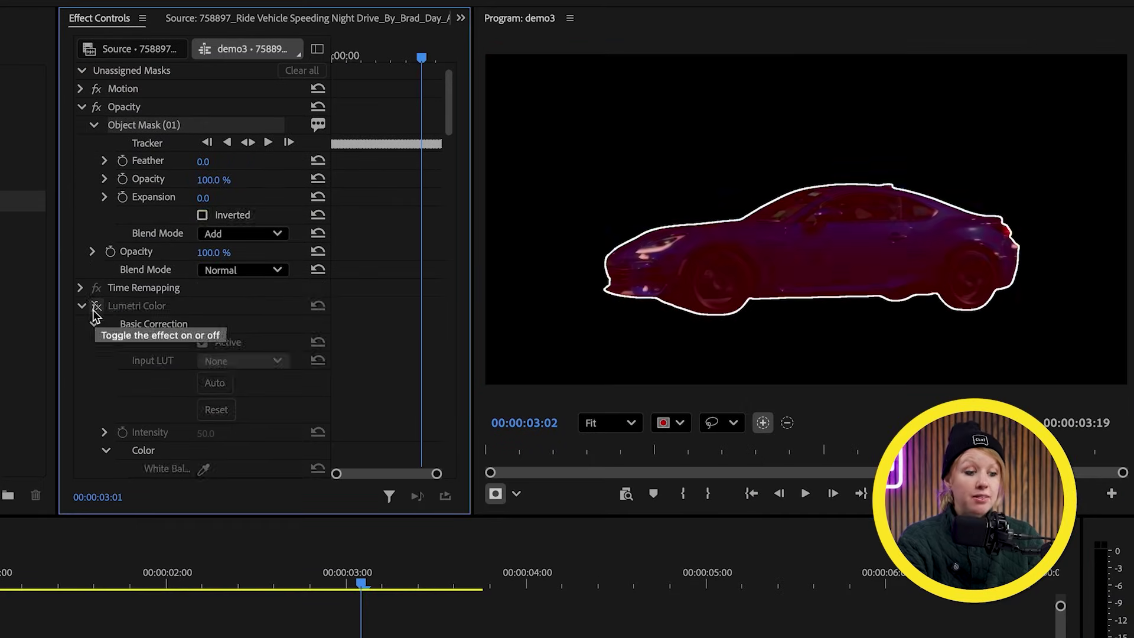
left_click(82, 305)
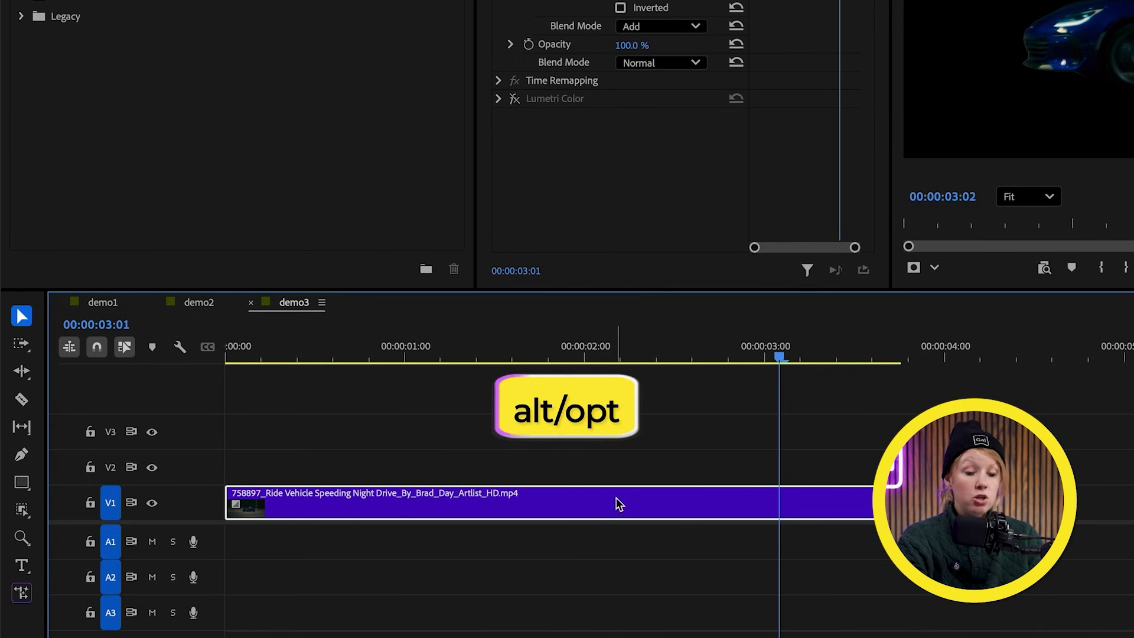
Duplicate the car clip onto V2, delete the V1 copy's object mask, and add Tint to V2.
left_click_drag(614, 505, 619, 476)
left_click(625, 499)
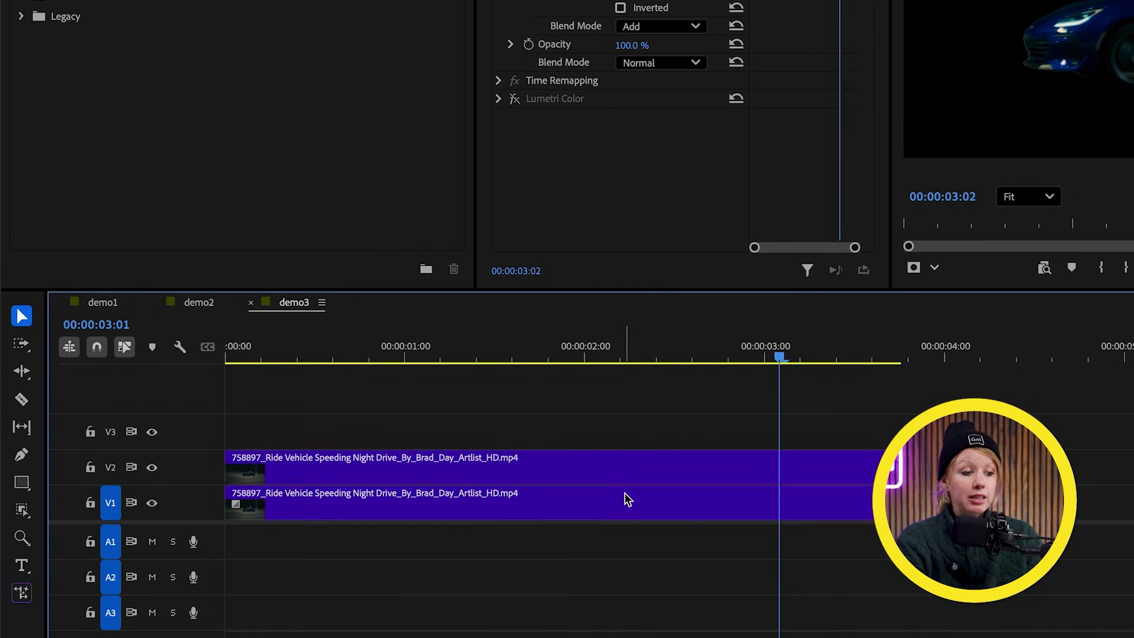
left_click(460, 120)
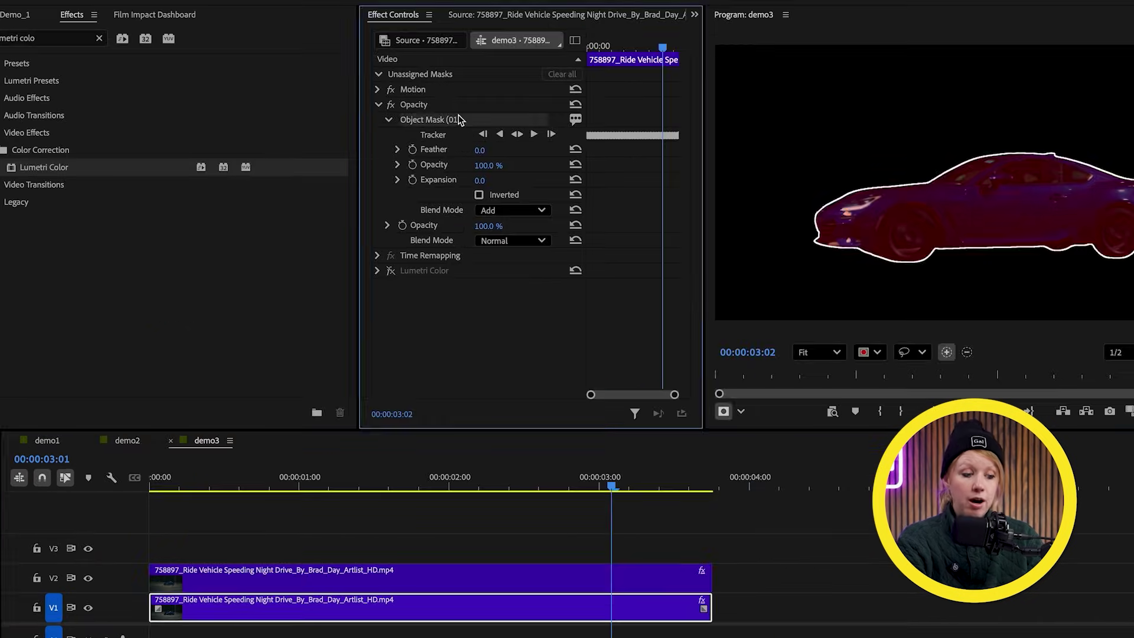
key("Delete")
left_click(633, 572)
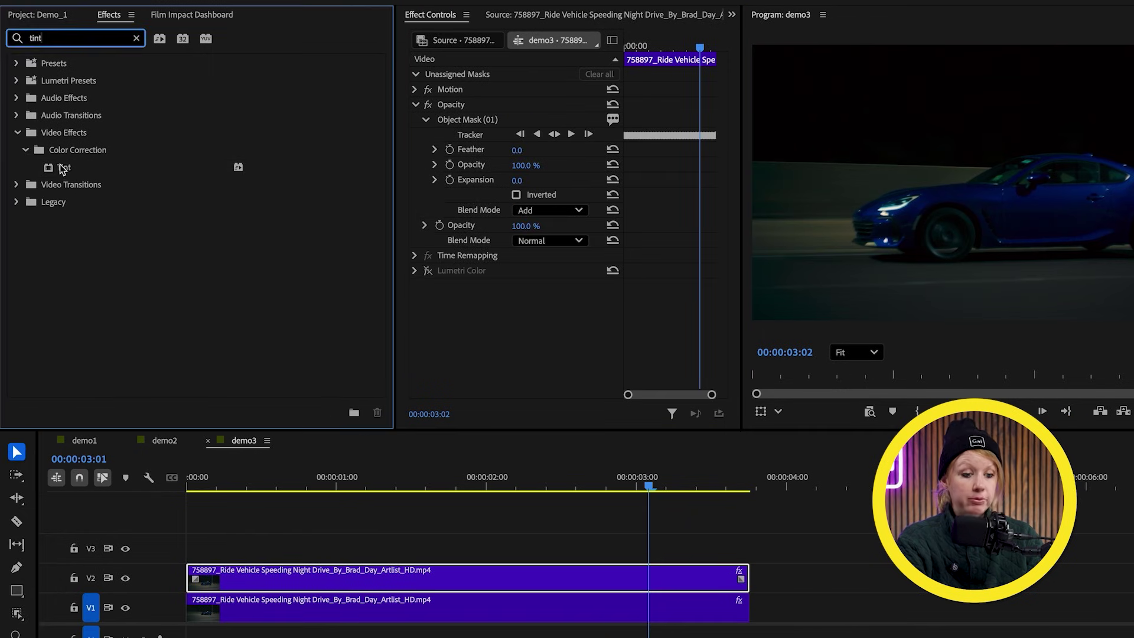
left_click_drag(63, 169, 462, 319)
Set Tint's Map White To black for a car silhouette, then nest it as 'car stroke'.
left_click(537, 320)
left_click(524, 303)
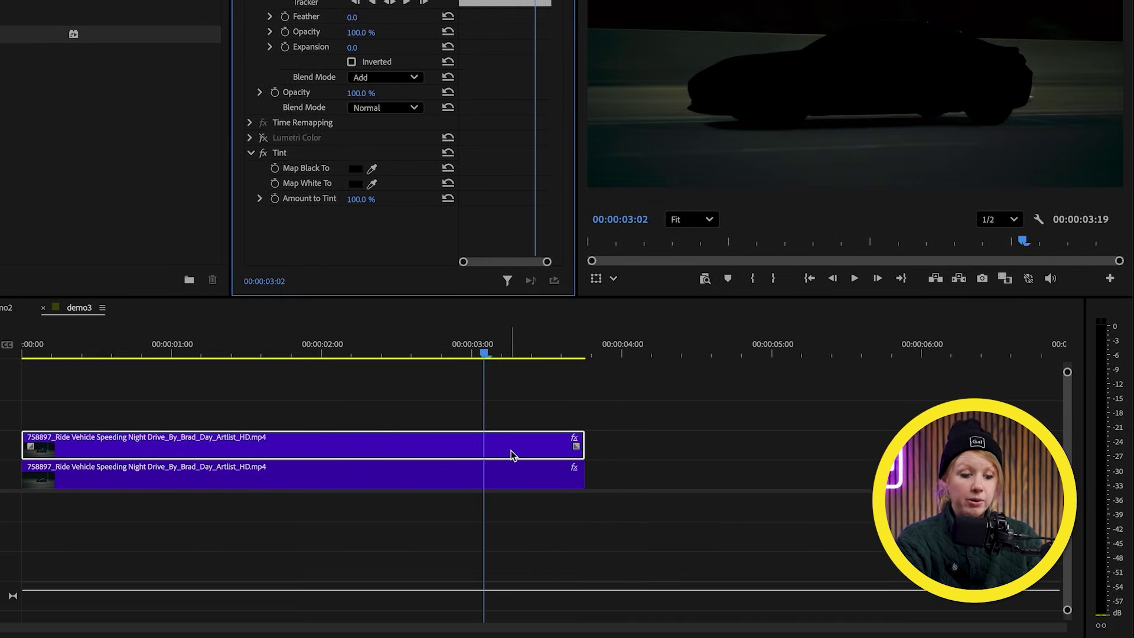
right_click(511, 455)
mouse_move(553, 432)
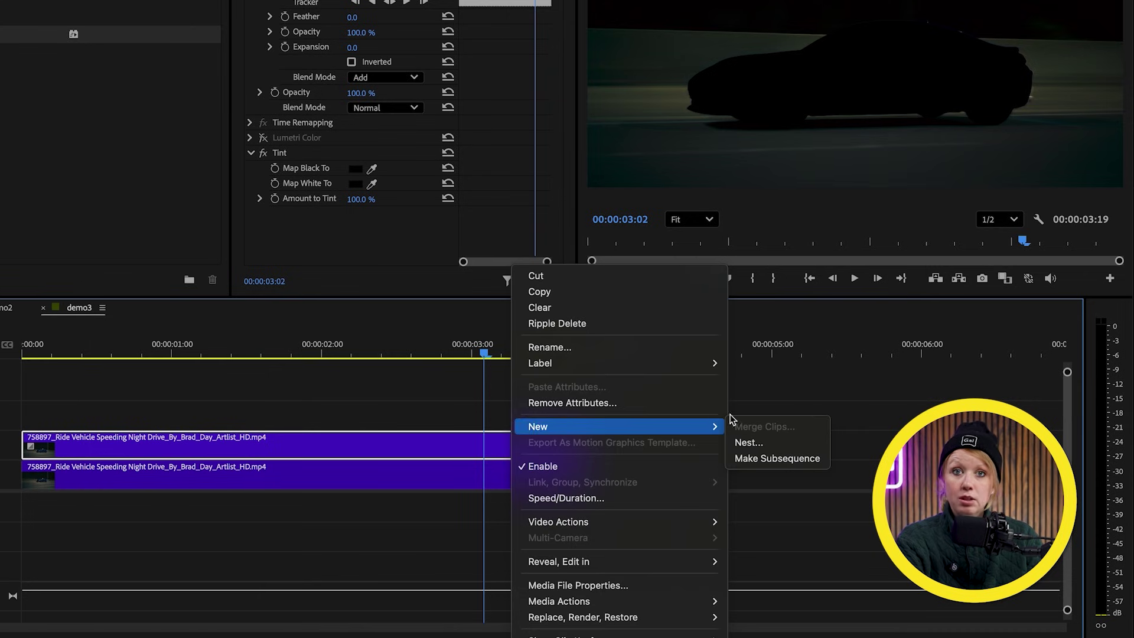
left_click(778, 444)
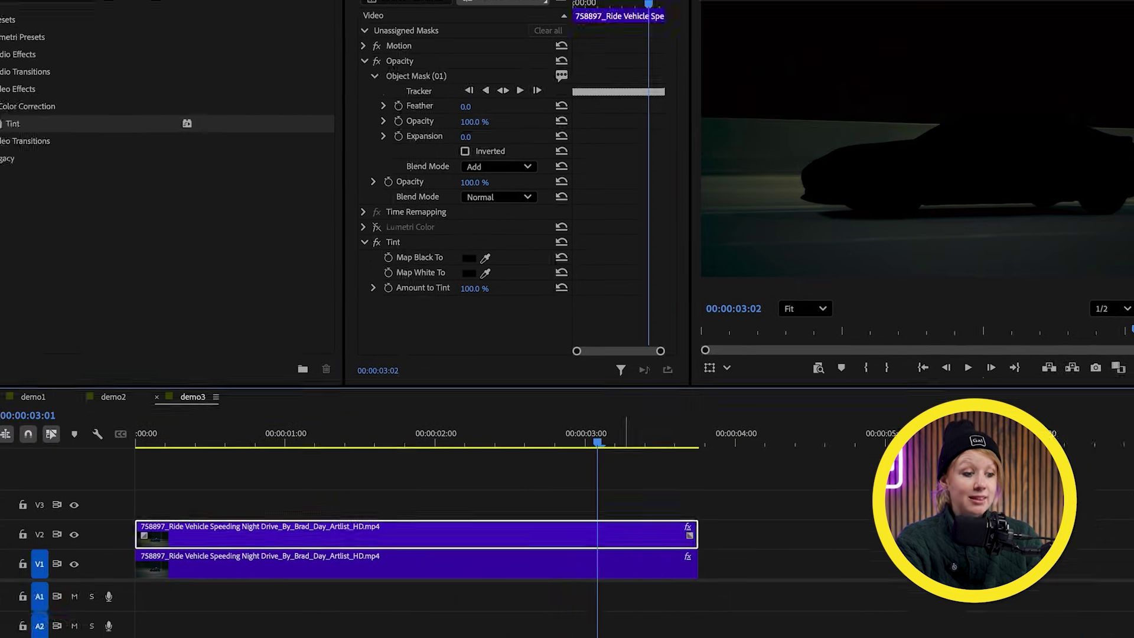
left_click(68, 201)
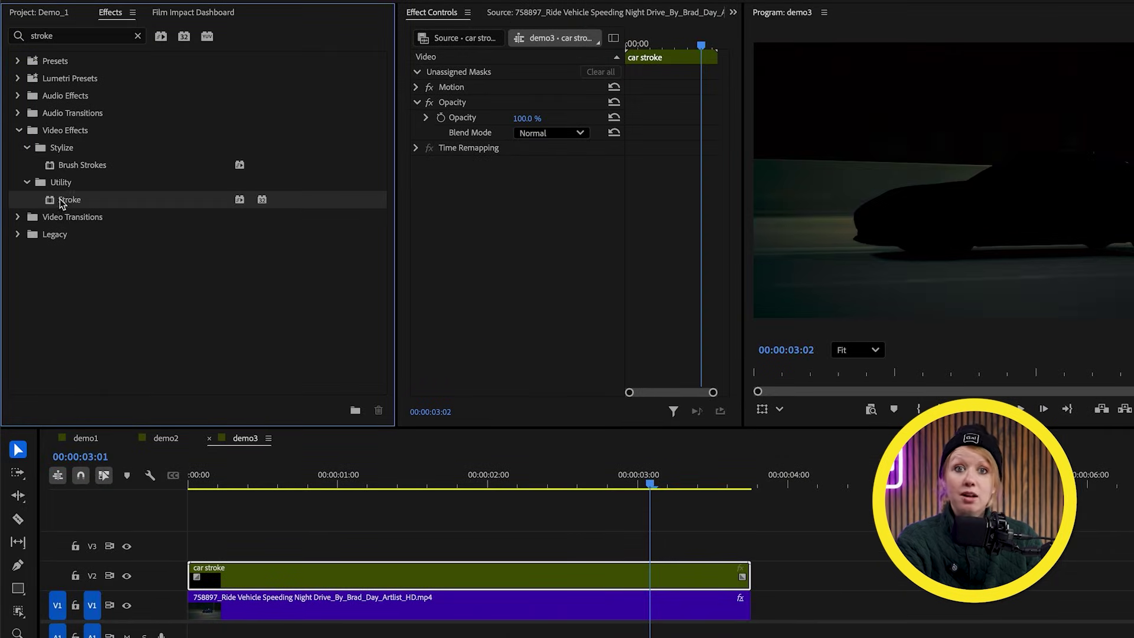
Add a Stroke effect to the car stroke nest and set its blend mode to Screen.
left_click_drag(483, 229, 484, 230)
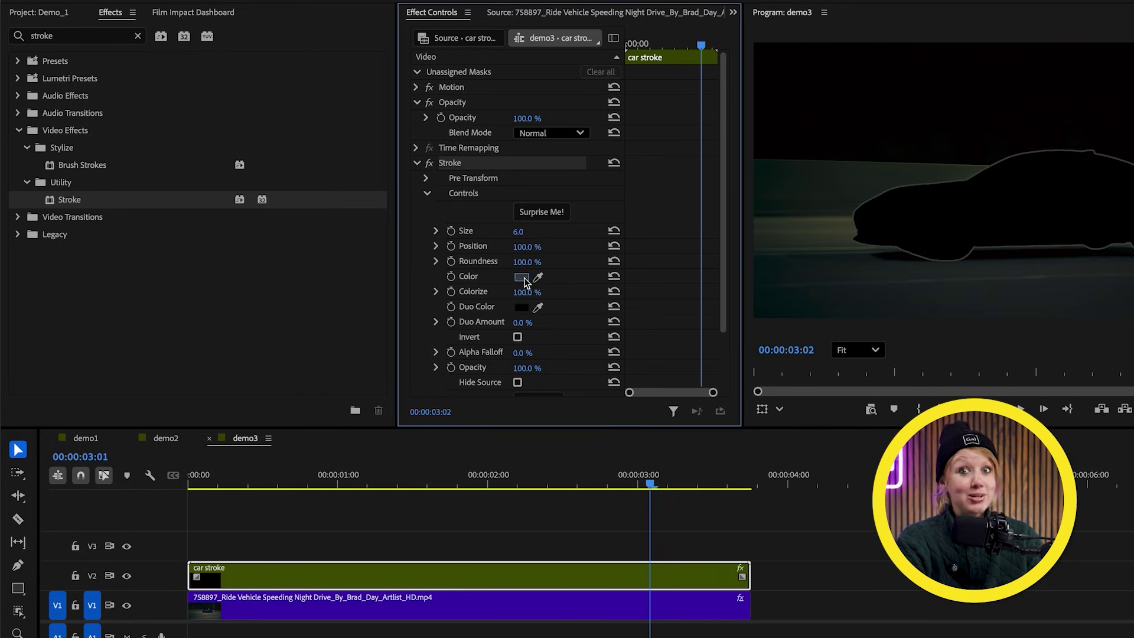
left_click(526, 278)
key("Return")
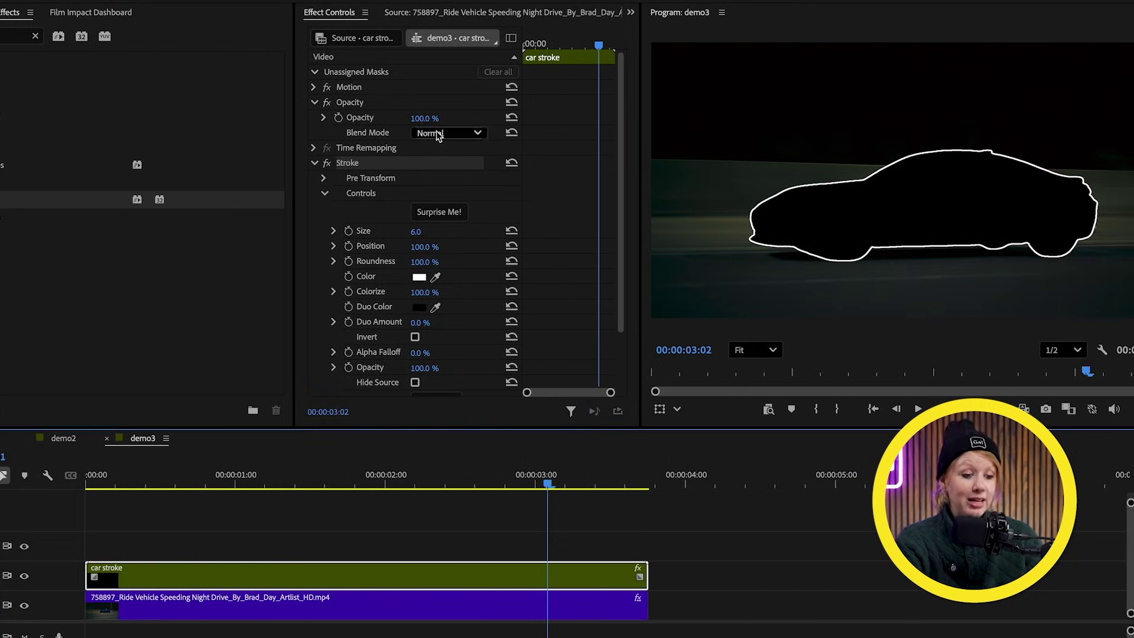
left_click(437, 136)
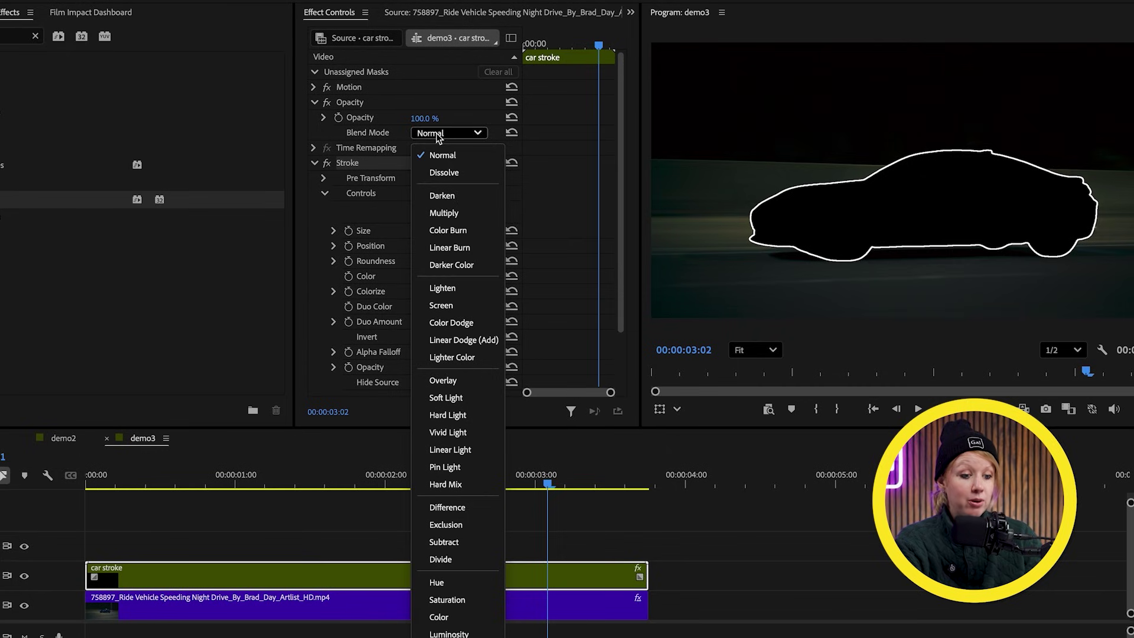
left_click(449, 306)
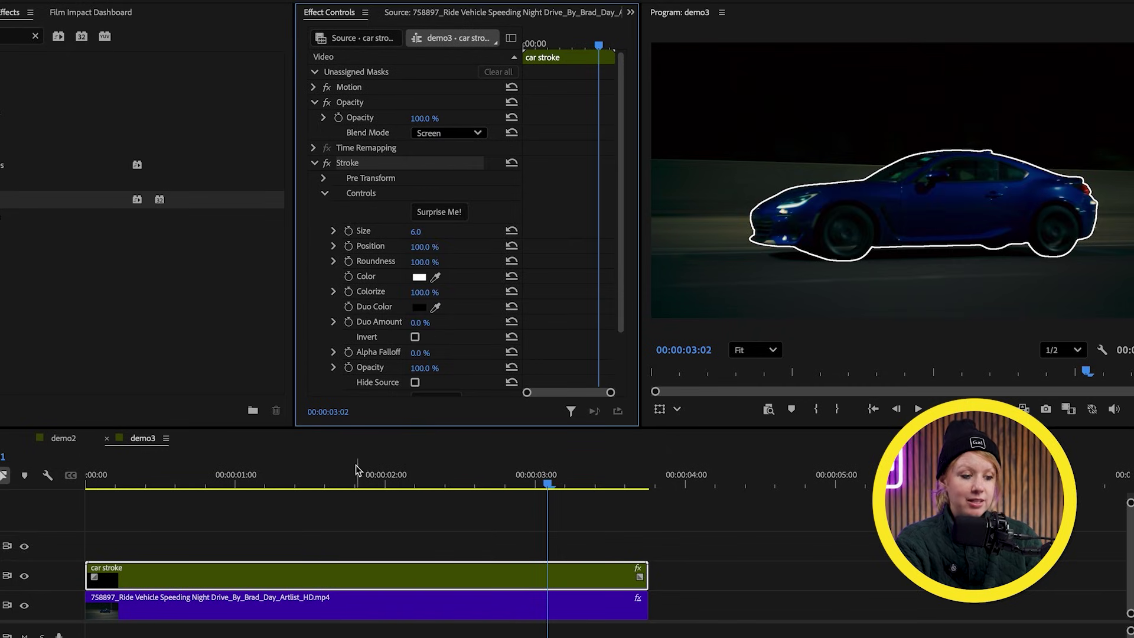
left_click_drag(357, 470, 530, 463)
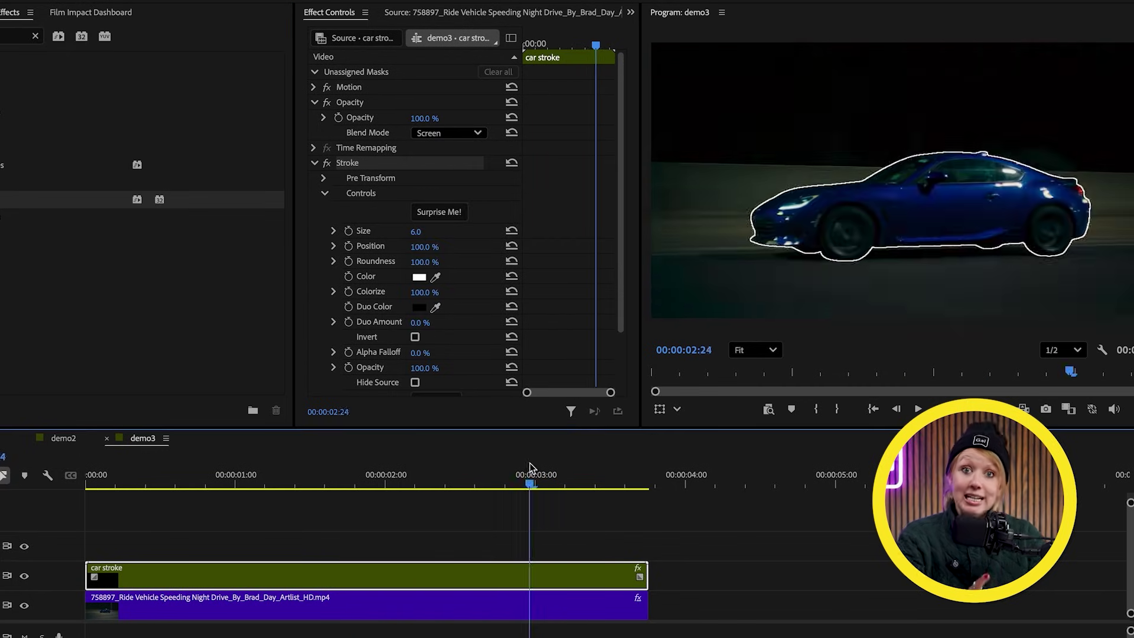
Toggle the car footage off and on with Shift+Cmd+D, and make the stroke colour cyan.
left_click(521, 613)
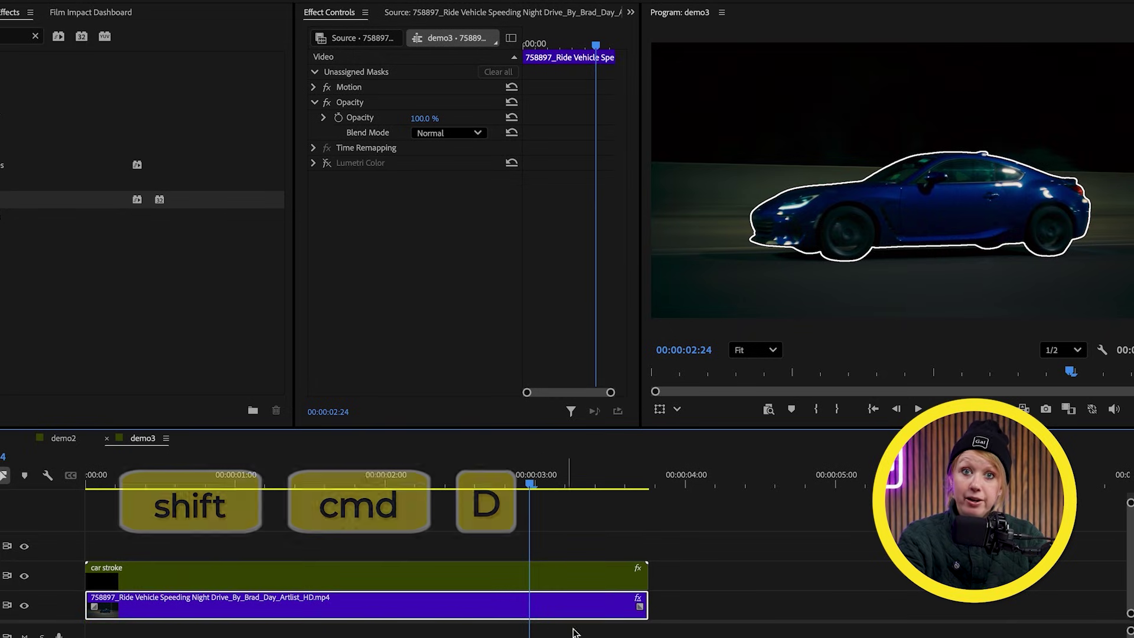
key("shift+super+d")
key("shift+super+d")
key("shift+super+d")
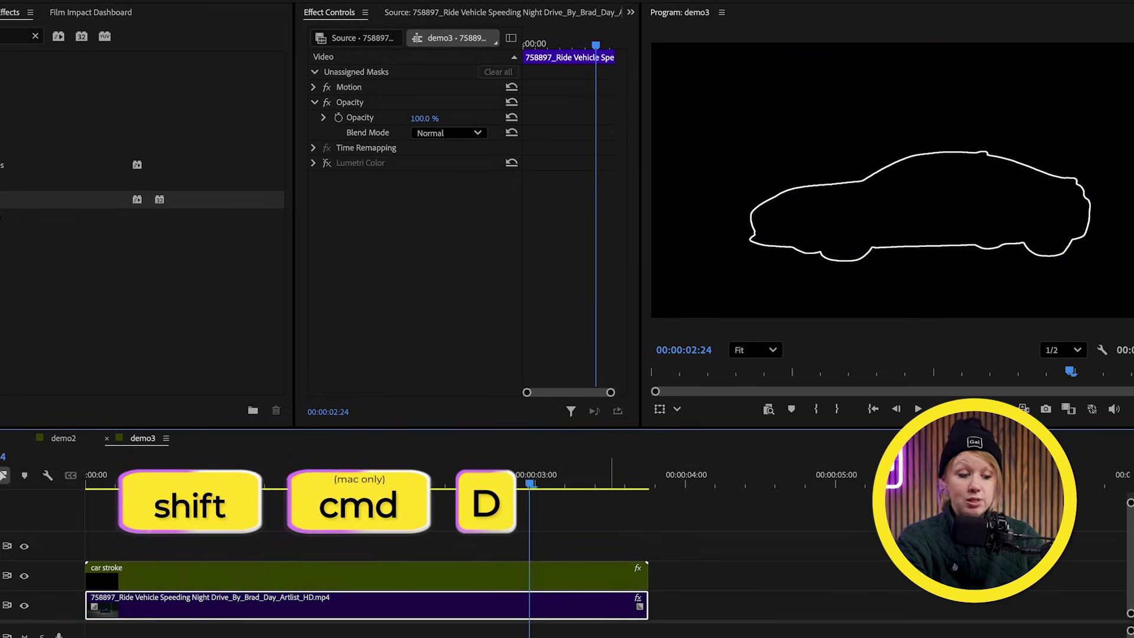
left_click(571, 581)
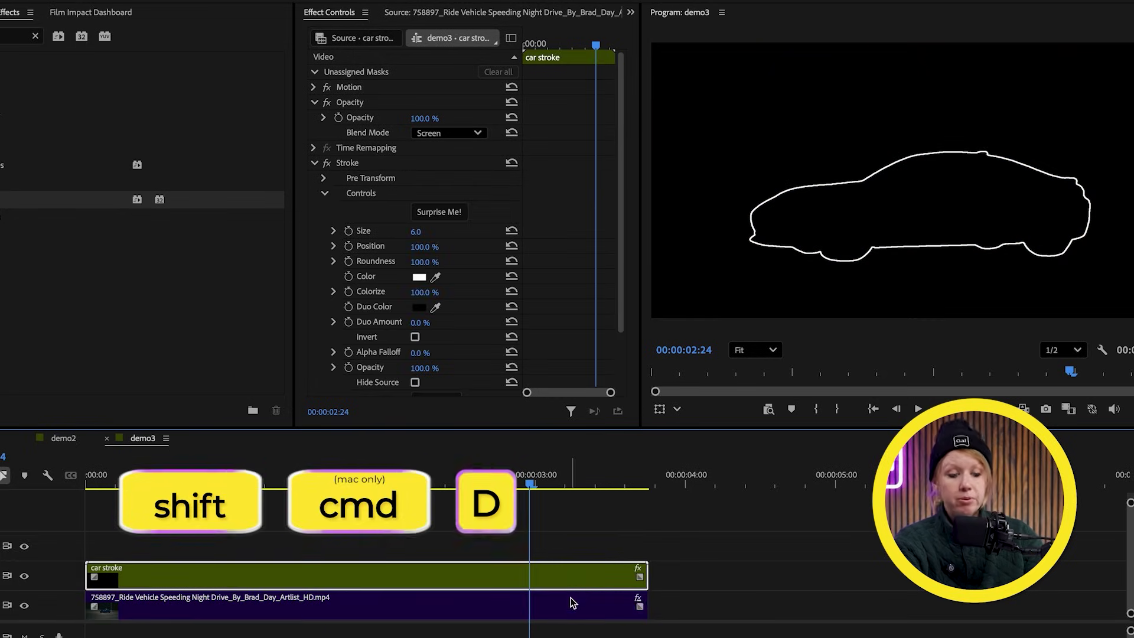
left_click(569, 599)
key("shift+super+d")
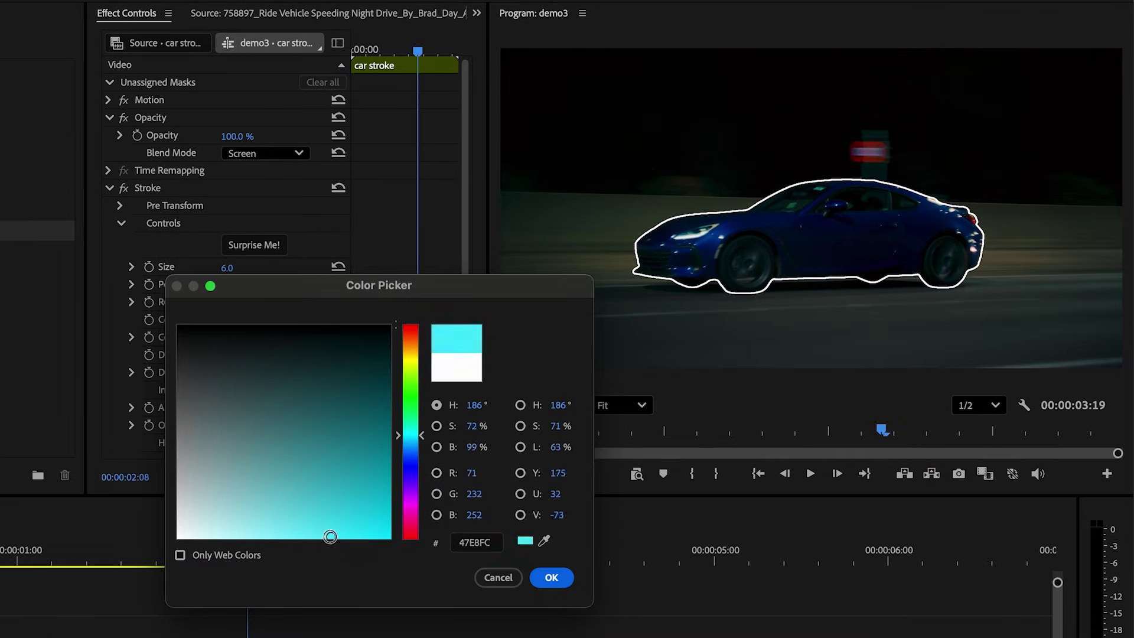
left_click(551, 576)
Scrub back and play the demo2 result to review it.
scroll(224, 236, "down", 5)
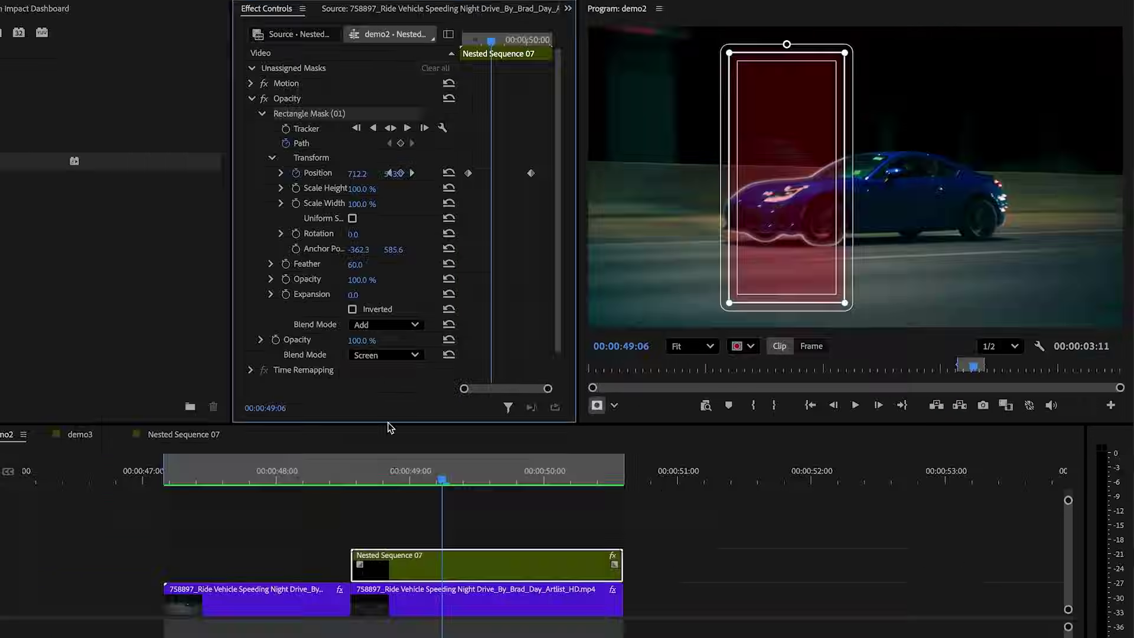
left_click_drag(392, 472, 236, 473)
left_click(236, 526)
key("space")
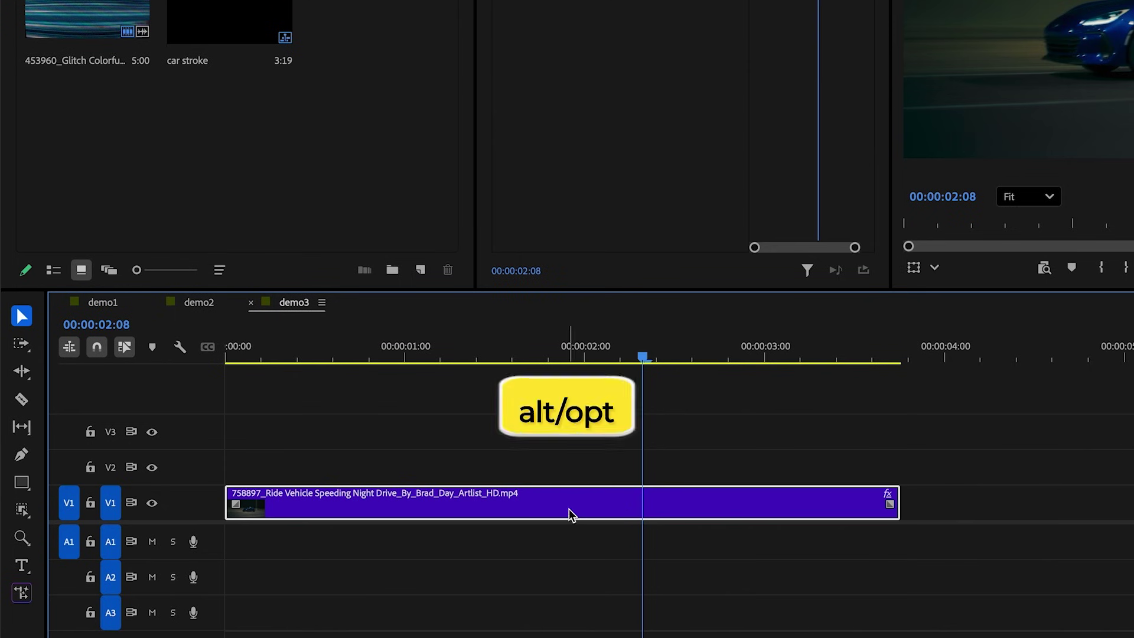
Duplicate the car clip onto V2 and nest the copy as a sequence named 'overlay'.
left_click_drag(569, 509, 592, 476)
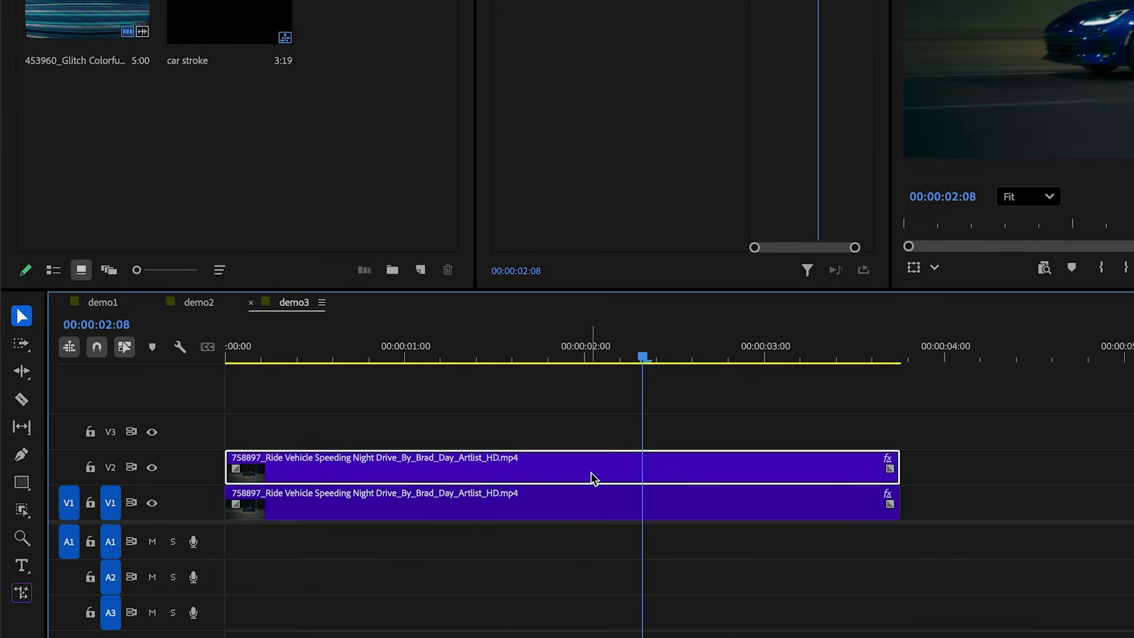
right_click(593, 476)
mouse_move(662, 451)
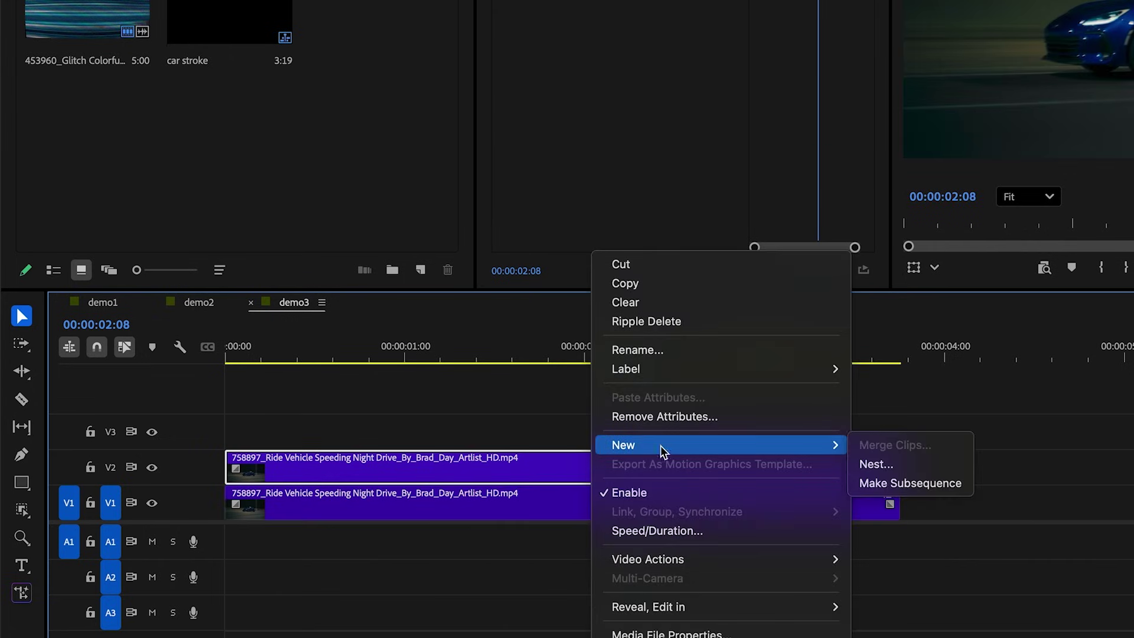
left_click(879, 464)
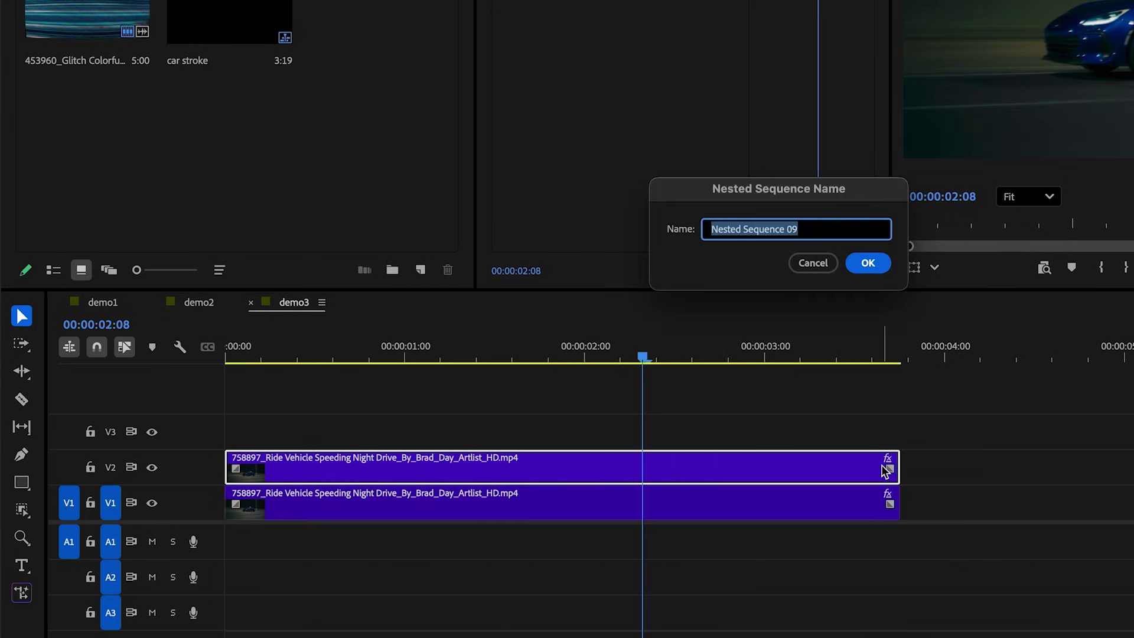
type("overlay")
key("Return")
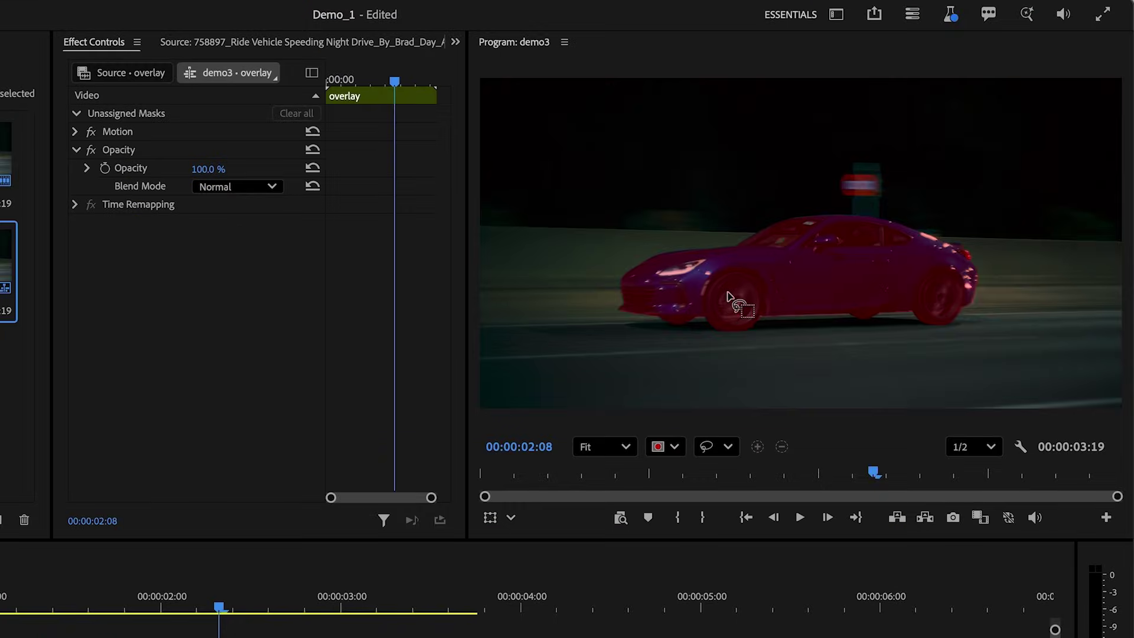
Add a tracked car object mask under Opacity on the top clip, then open the overlay nest.
left_click(727, 297)
left_click(242, 149)
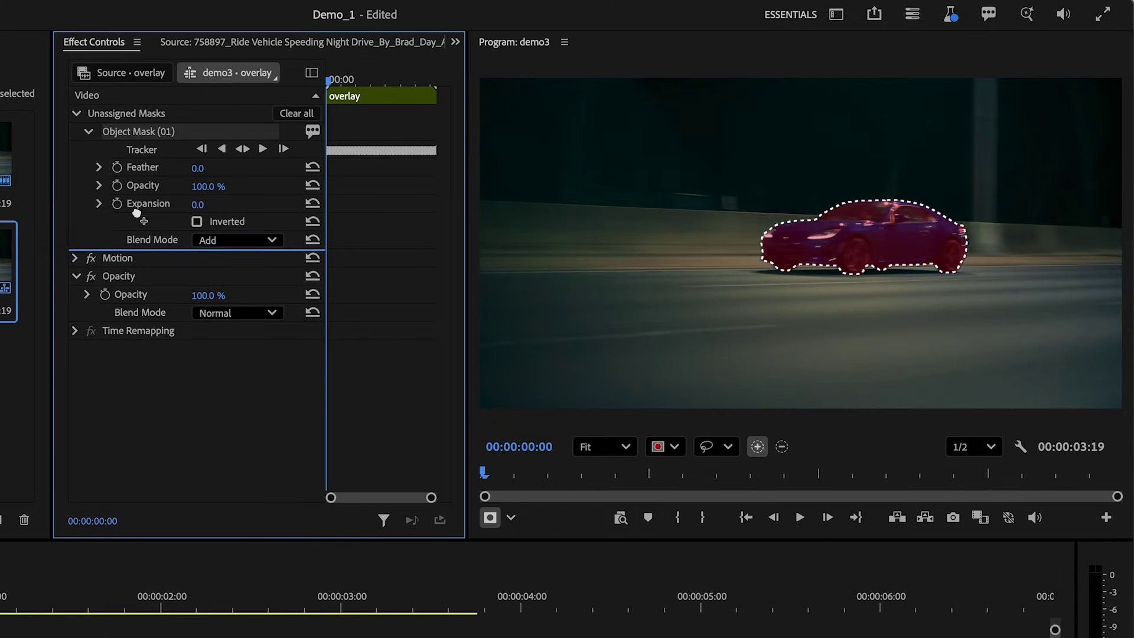
left_click_drag(130, 276, 131, 277)
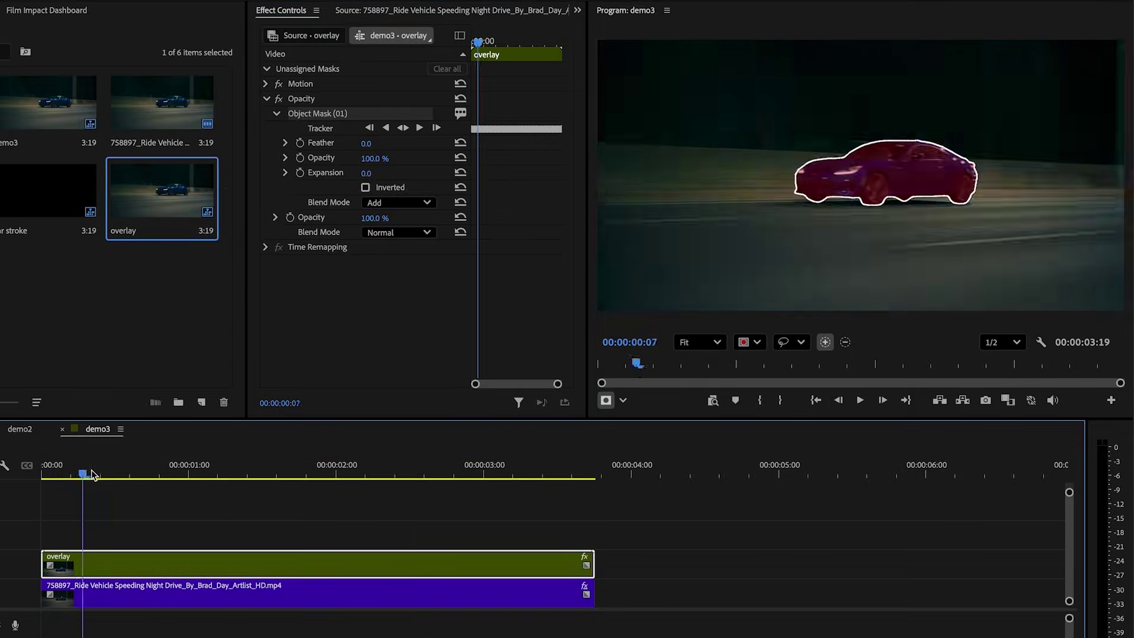
left_click(407, 474)
double_click(438, 564)
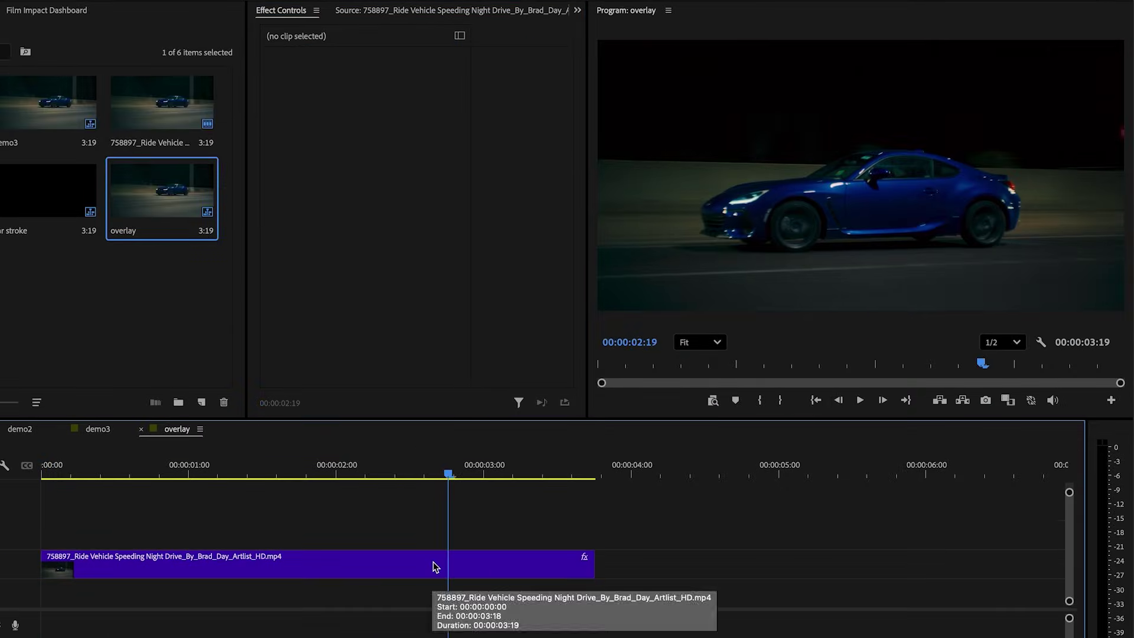
Stack the glitch interference clip on V3 above the night-drive clip.
double_click(69, 198)
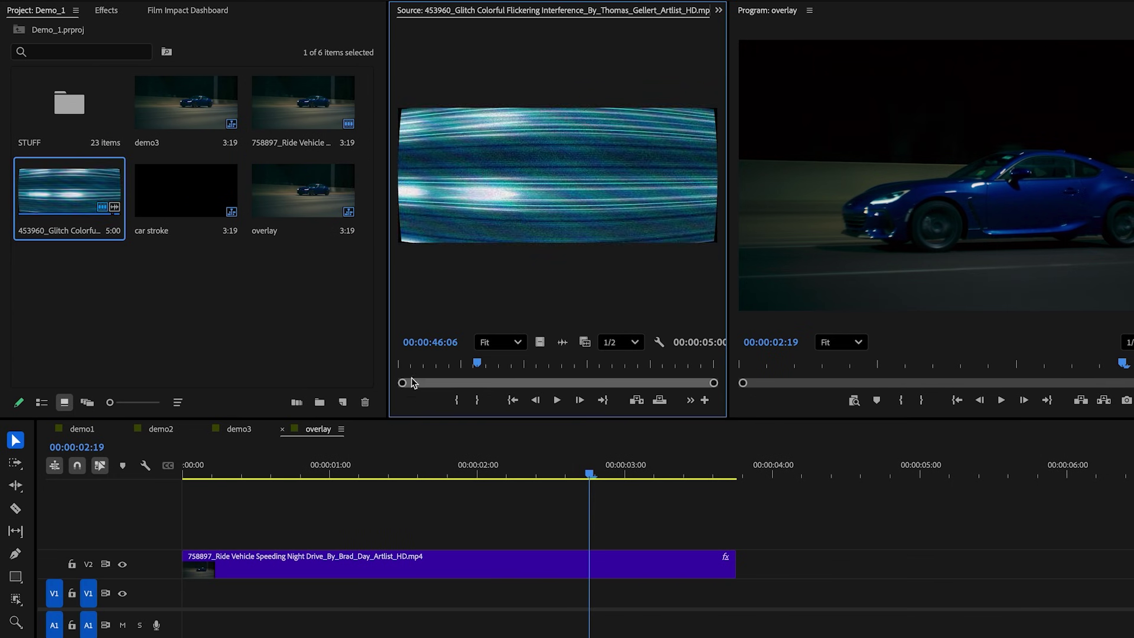
left_click_drag(493, 367, 537, 365)
left_click_drag(540, 236, 452, 534)
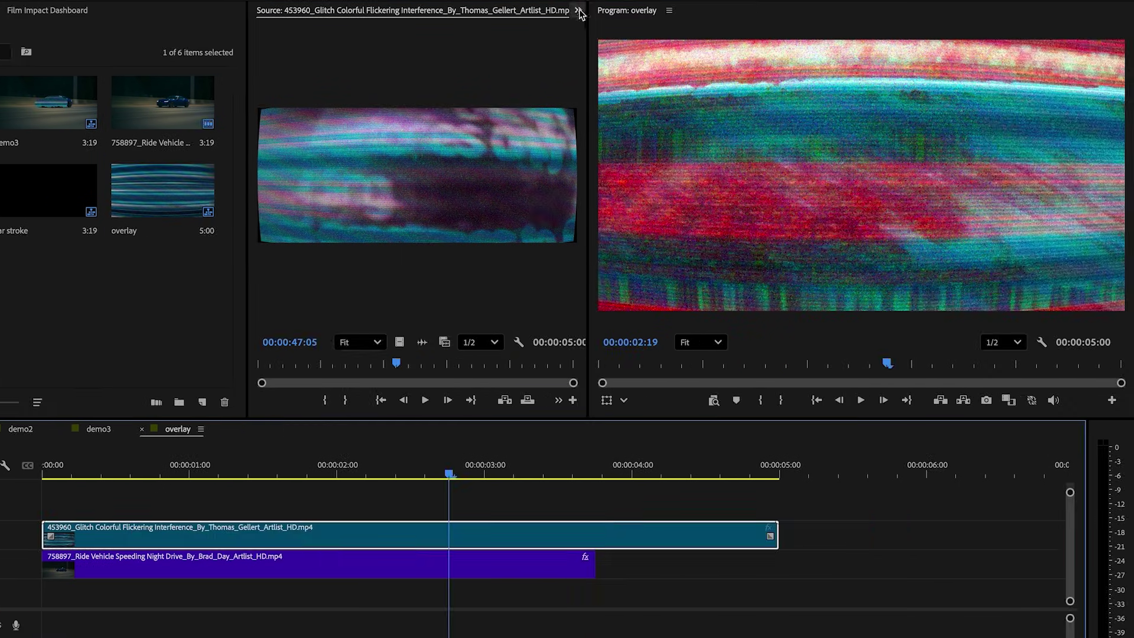
left_click(577, 11)
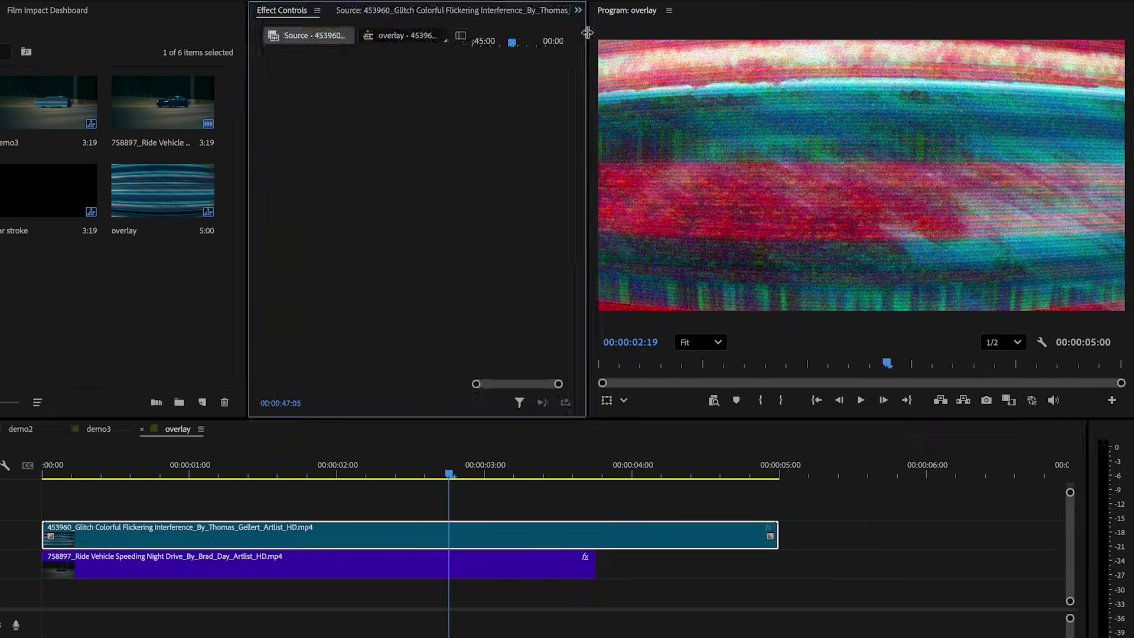
Scale the glitch clip to 73% in Motion settings, then switch to demo3.
left_click(311, 527)
left_click(267, 84)
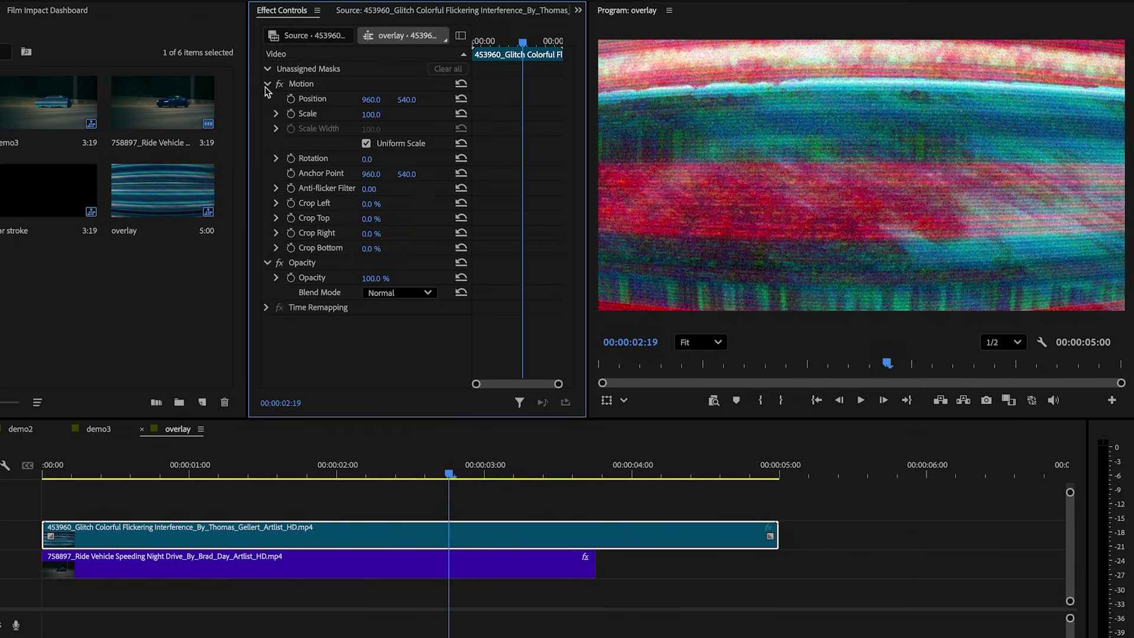
left_click_drag(369, 114, 414, 464)
left_click(97, 429)
left_click(289, 512)
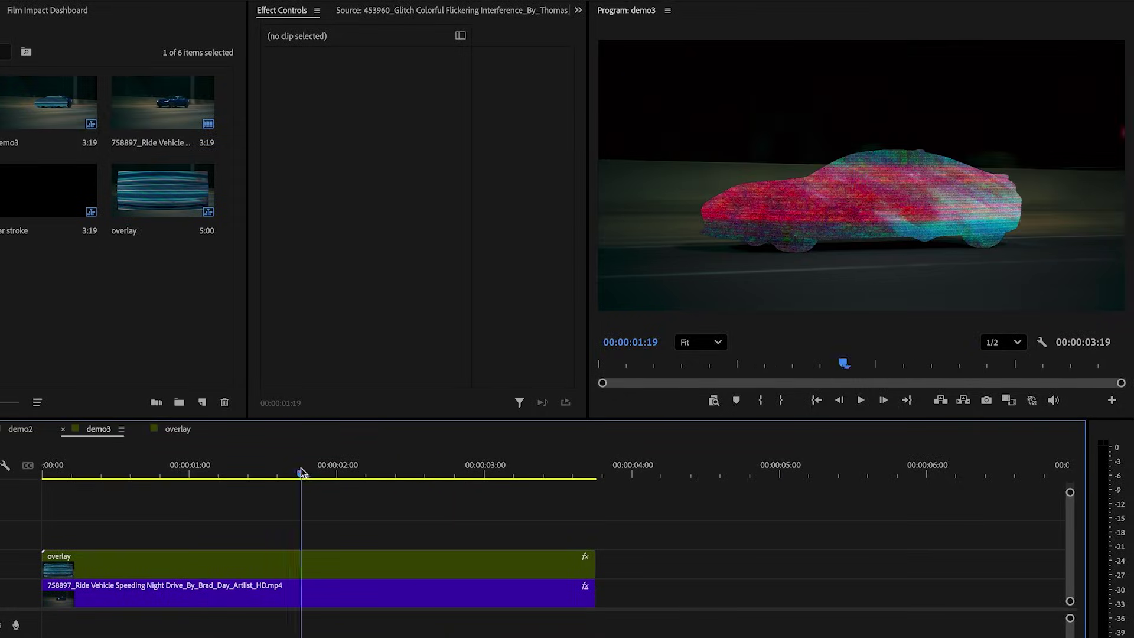
Set the overlay clip's Opacity blend mode to Screen.
left_click_drag(301, 472, 473, 501)
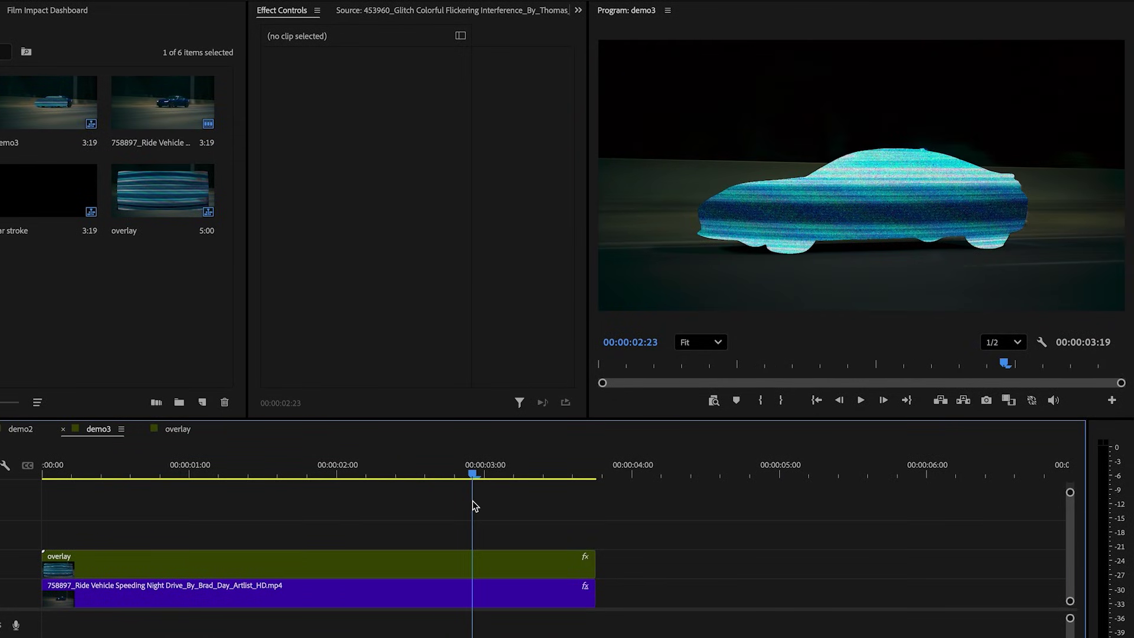
left_click(469, 564)
left_click(405, 320)
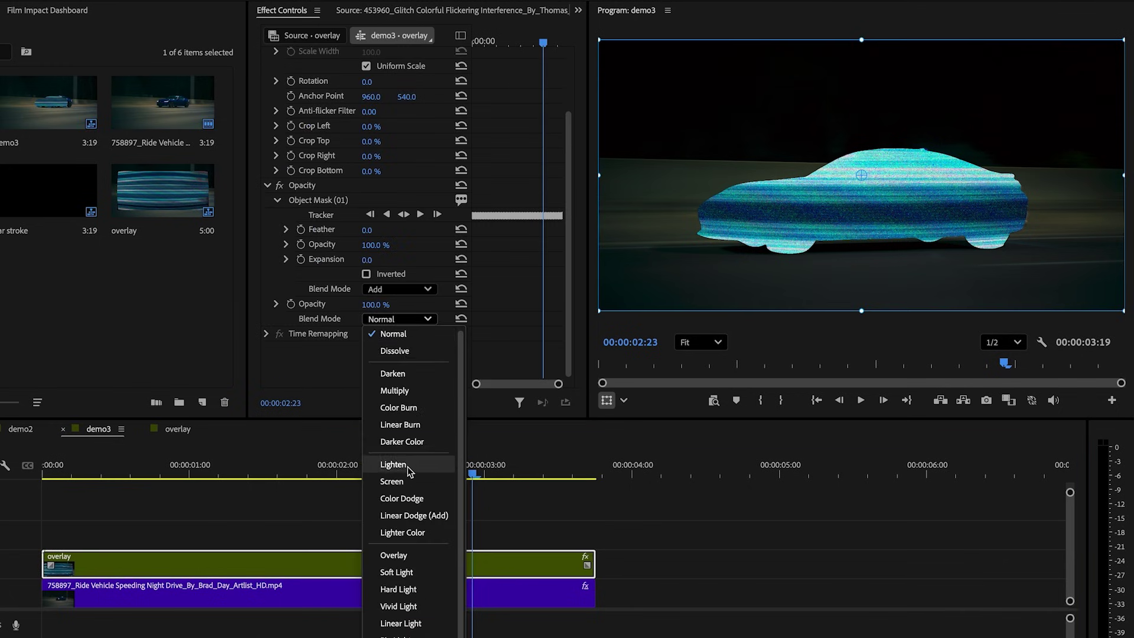
left_click(403, 480)
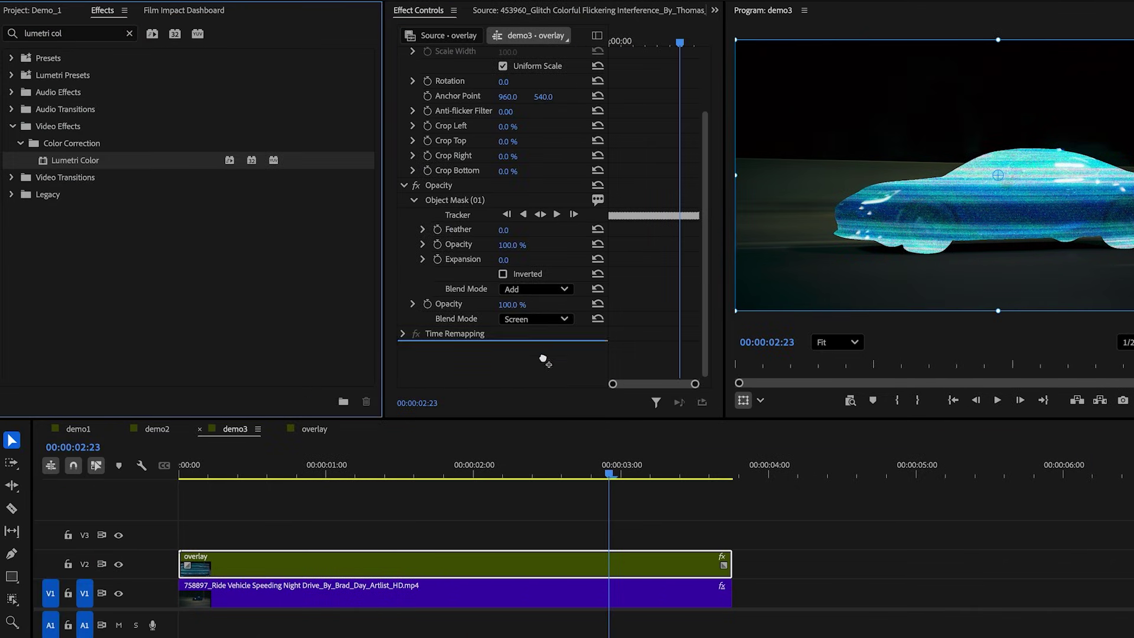
Crush the overlay's blacks by raising the Lumetri RGB Curves black point.
scroll(544, 363, "down", 3)
left_click(412, 288)
scroll(430, 297, "down", 7)
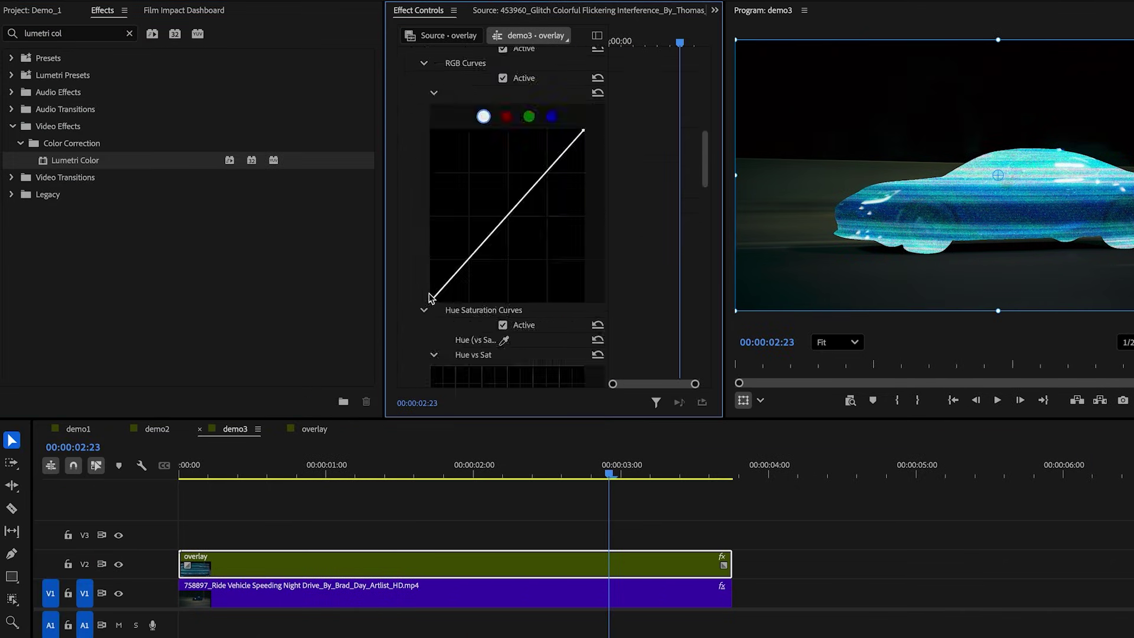
left_click_drag(431, 301, 505, 301)
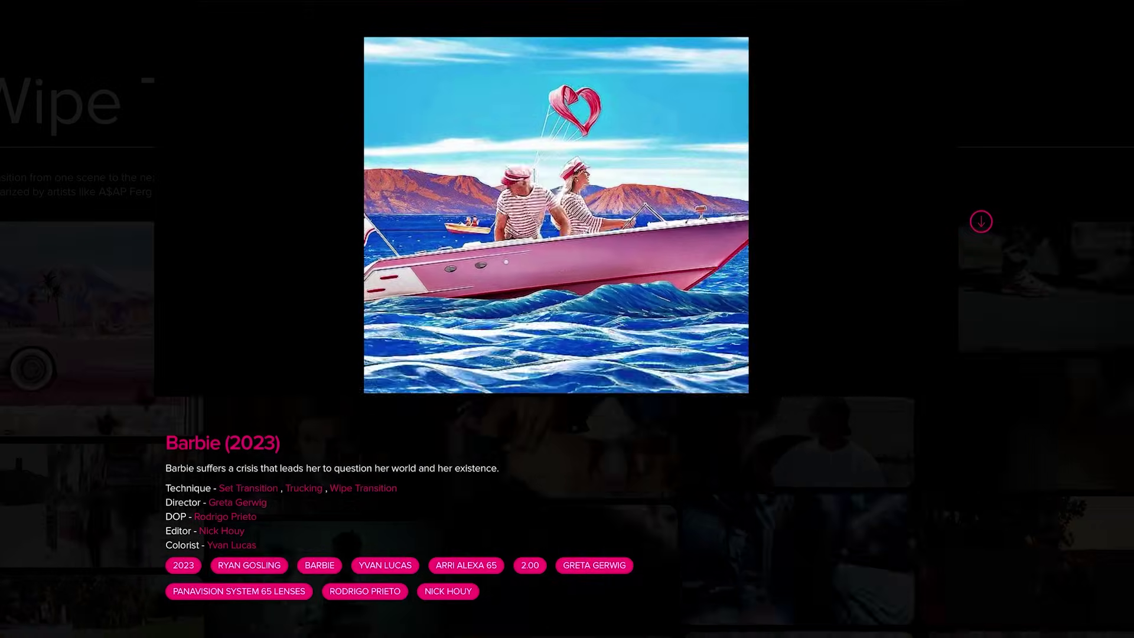
Step ahead to the Wealthfront and Salomon wipe transition examples.
key("Right")
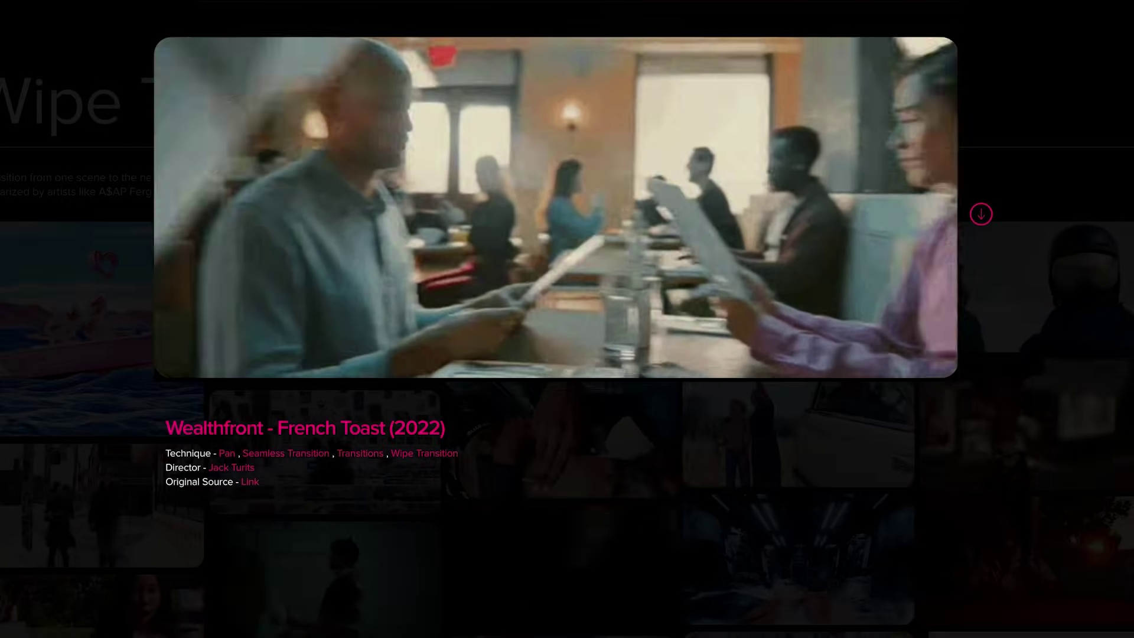
key("Right")
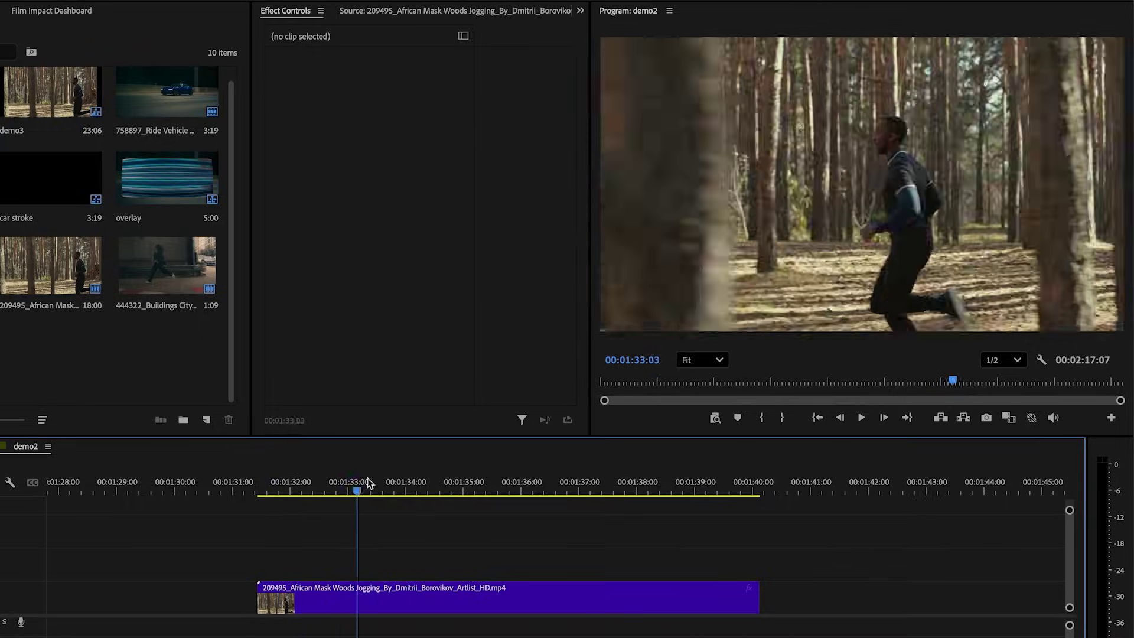
Select the second jogging clip at 01:35:04 and show the mask tool choices.
left_click_drag(357, 487, 489, 486)
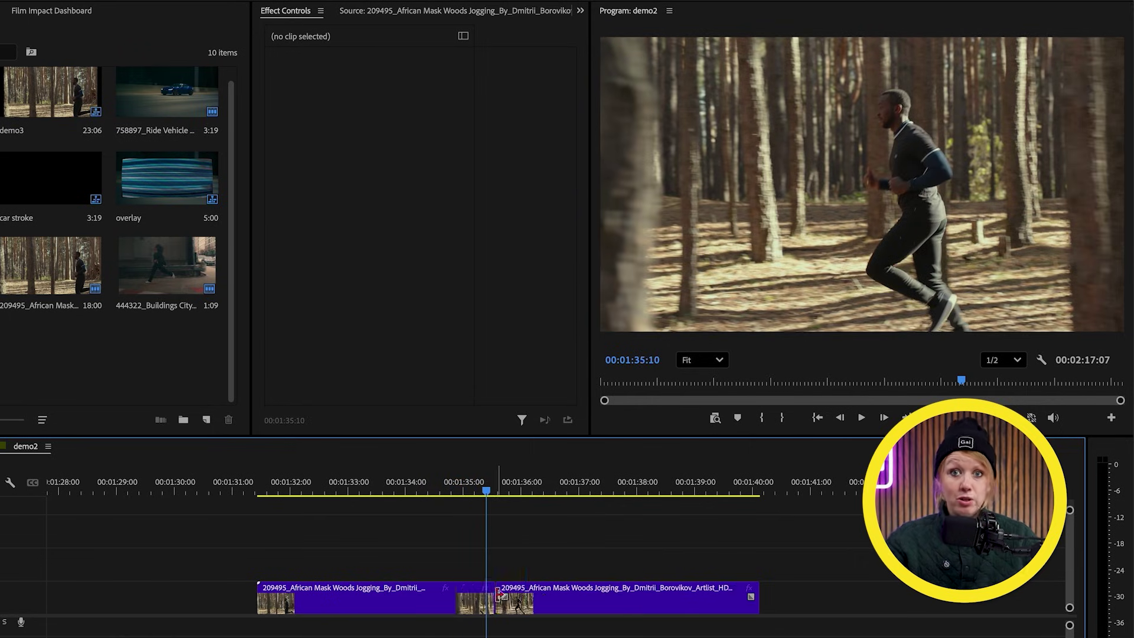
left_click(498, 593)
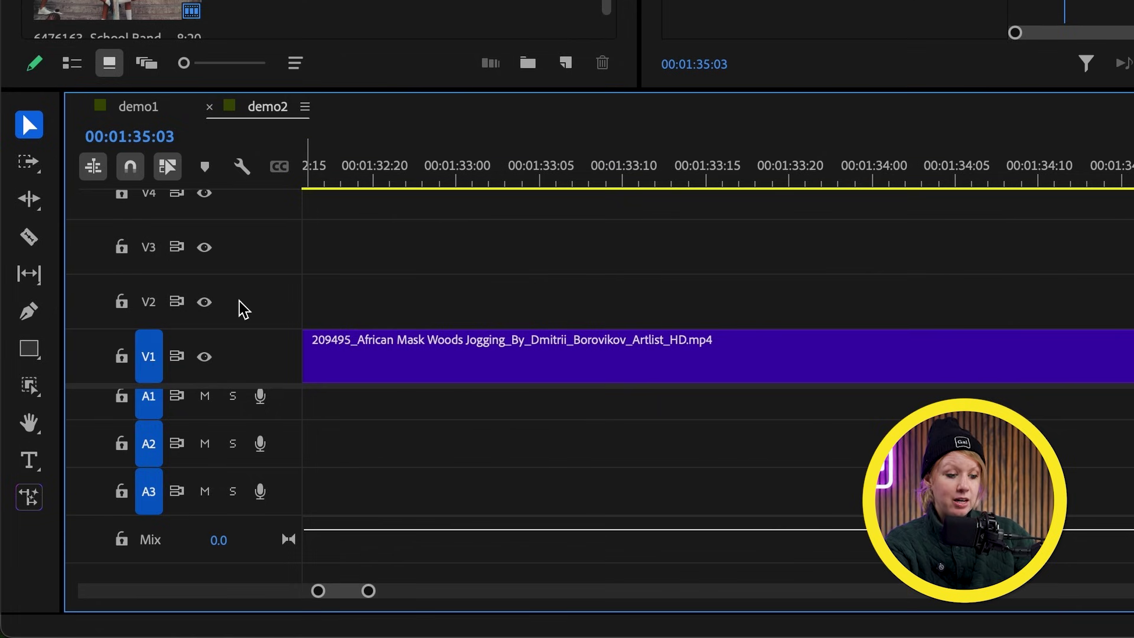
left_click(39, 385)
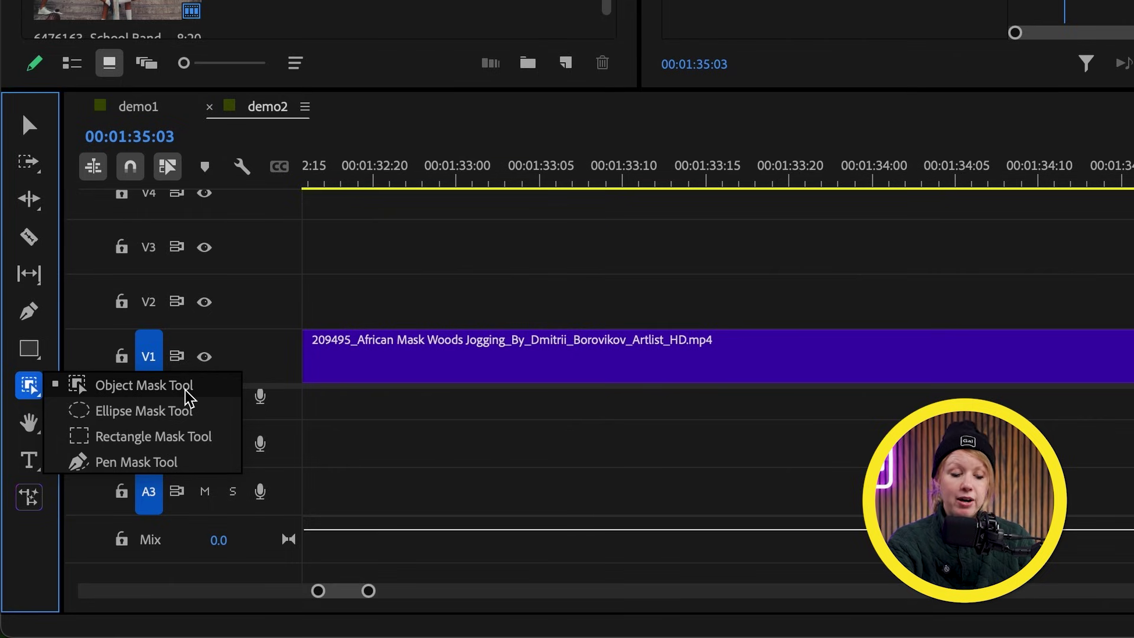
Draw a rectangle mask and keyframe its Position sliding left through 01:35:07.
left_click(204, 438)
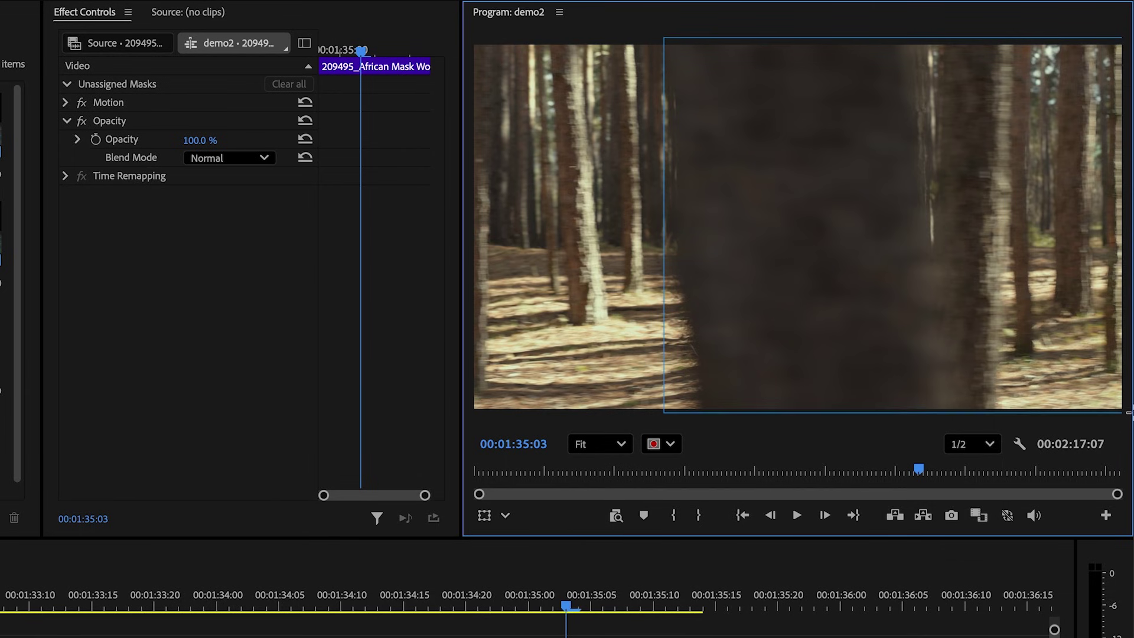
left_click_drag(1128, 412, 1129, 416)
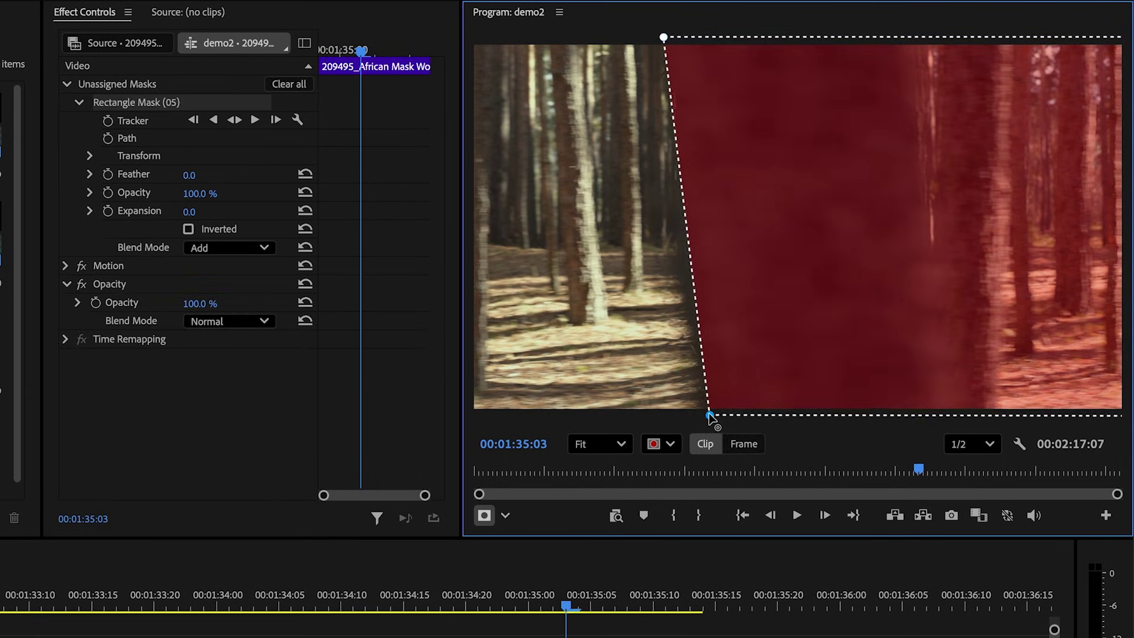
left_click(213, 120)
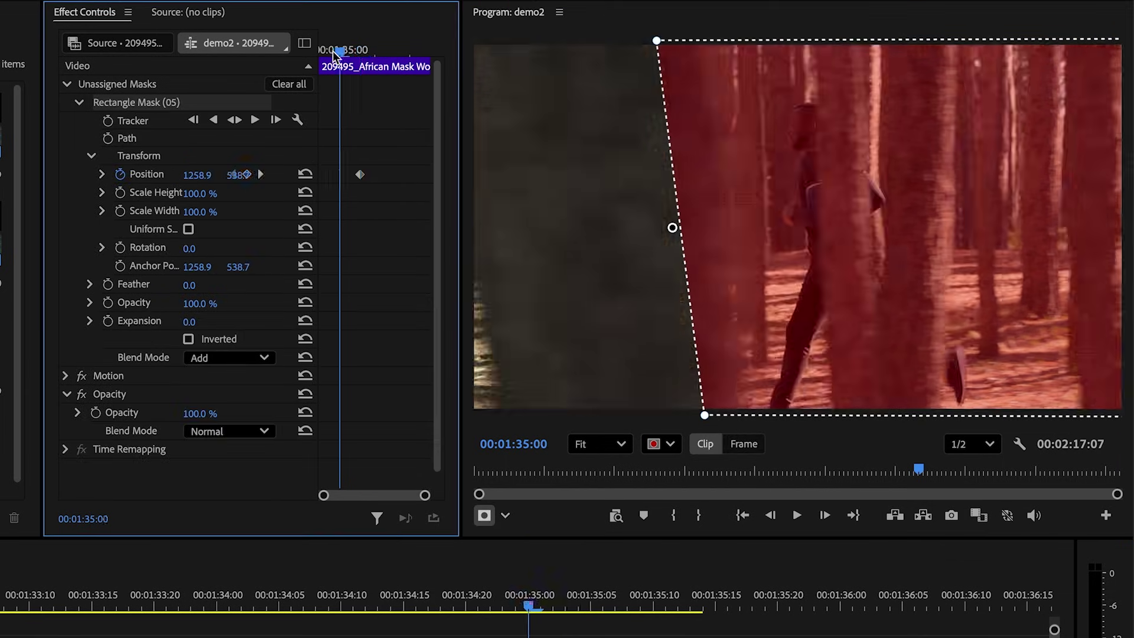
left_click_drag(885, 236, 640, 236)
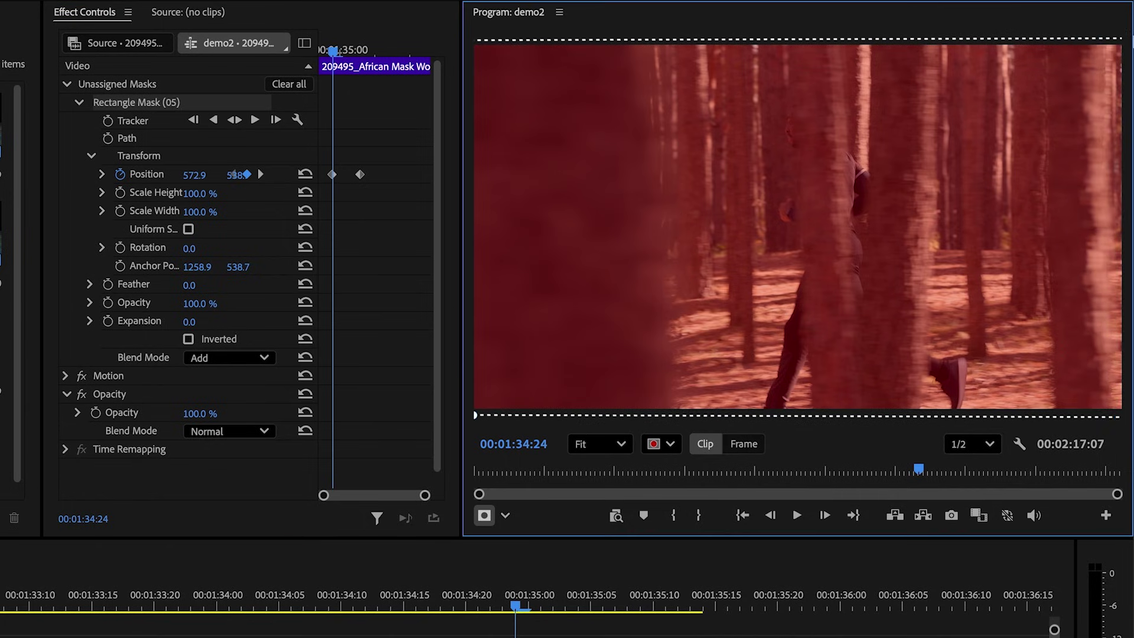
left_click(347, 52)
left_click_drag(347, 52, 388, 53)
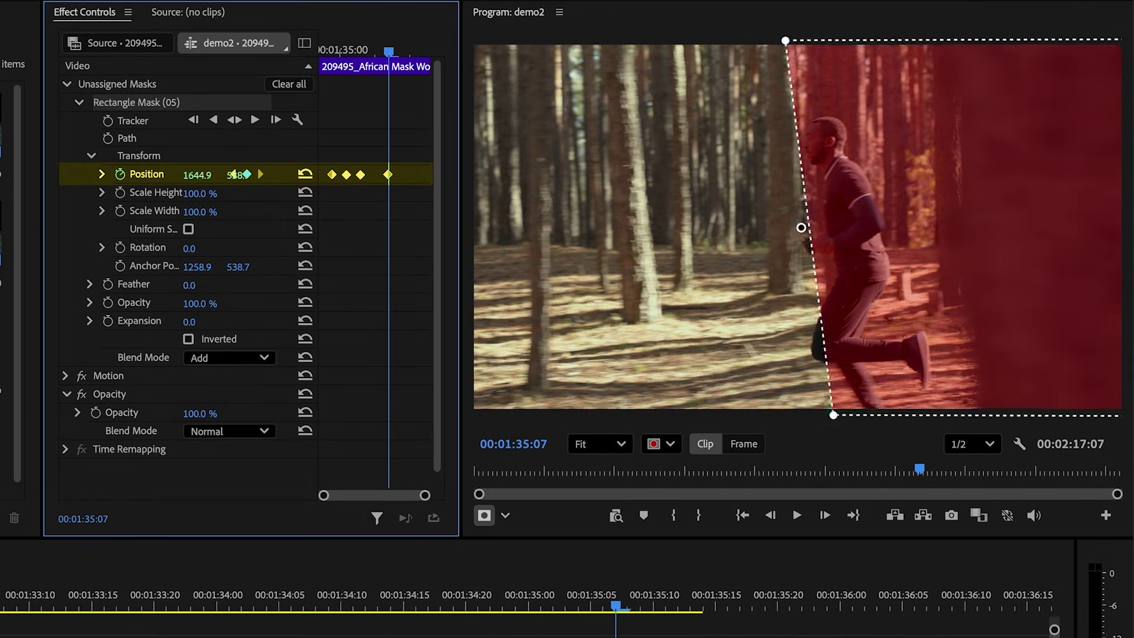
Move the rectangle mask under Opacity and raise the masked clip toward V2.
left_click(165, 102)
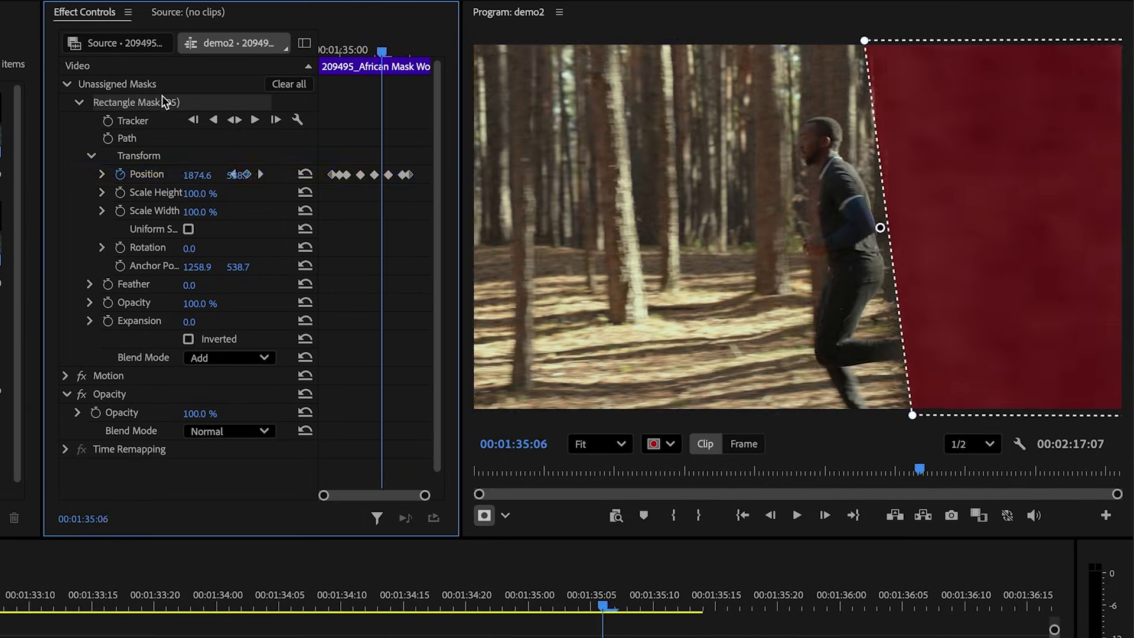
left_click_drag(136, 397, 138, 400)
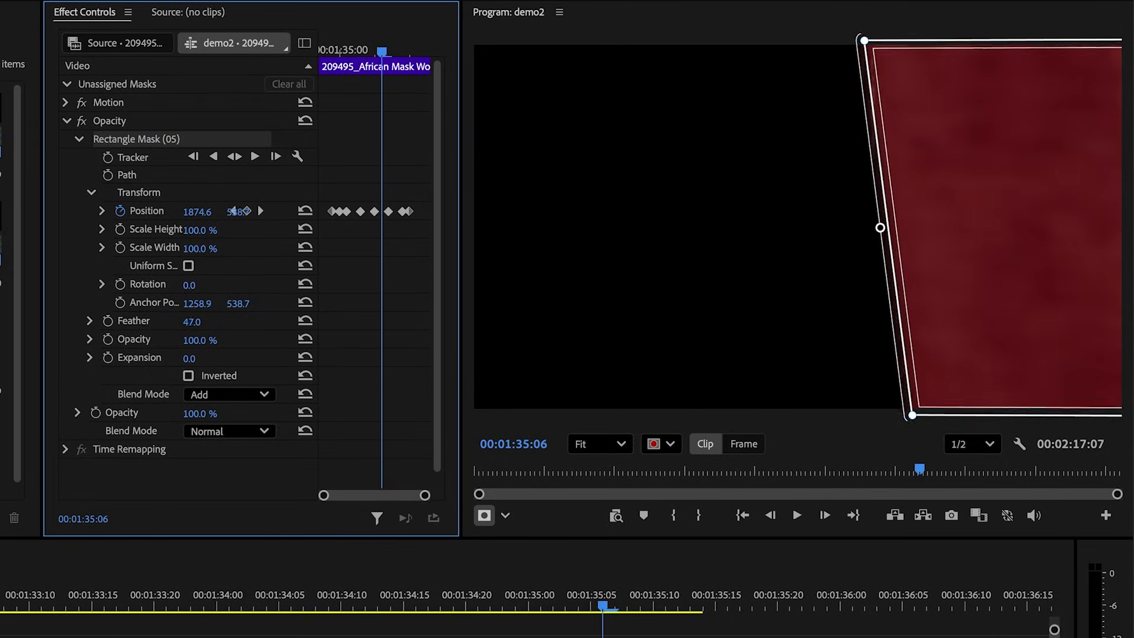
left_click(500, 611)
left_click_drag(679, 586, 679, 555)
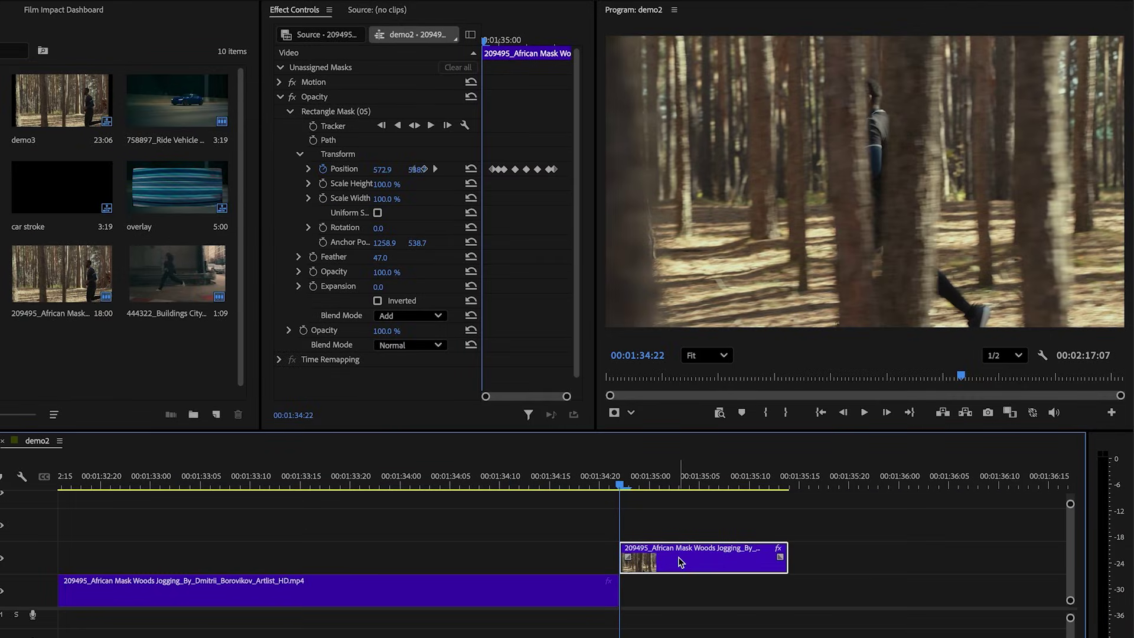
Lay 444322_Buildings City on V1 beneath the masked clip and extend it.
left_click_drag(180, 278, 625, 590)
left_click(988, 481)
left_click_drag(967, 599, 1063, 597)
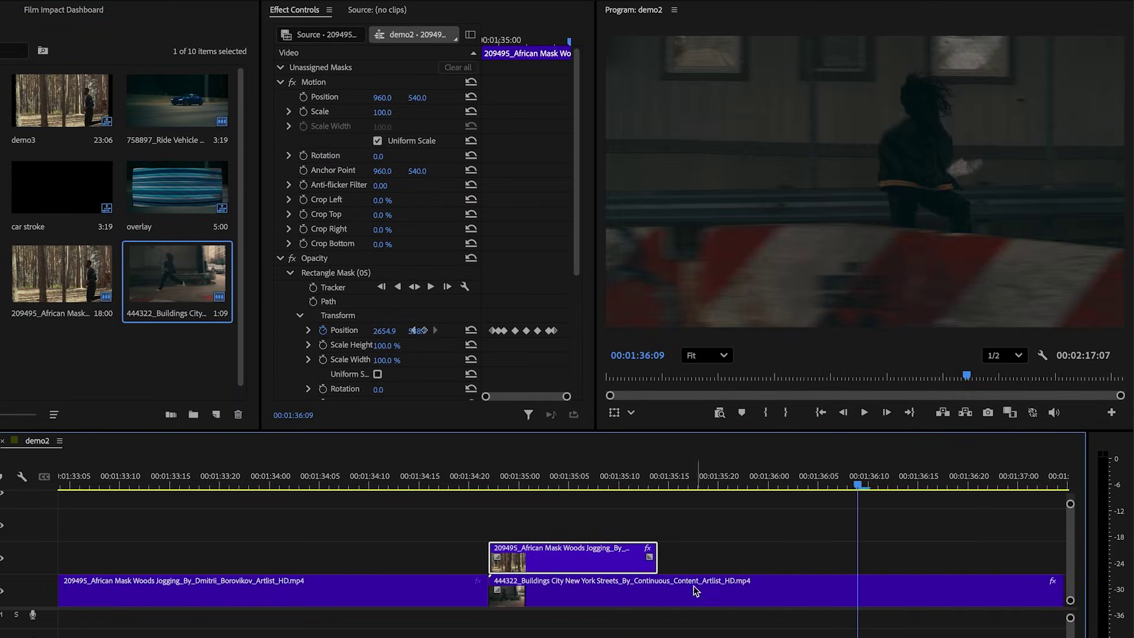
Play back the wipe transition, then scrub to the Paris sightseeing clip.
left_click(245, 519)
key("space")
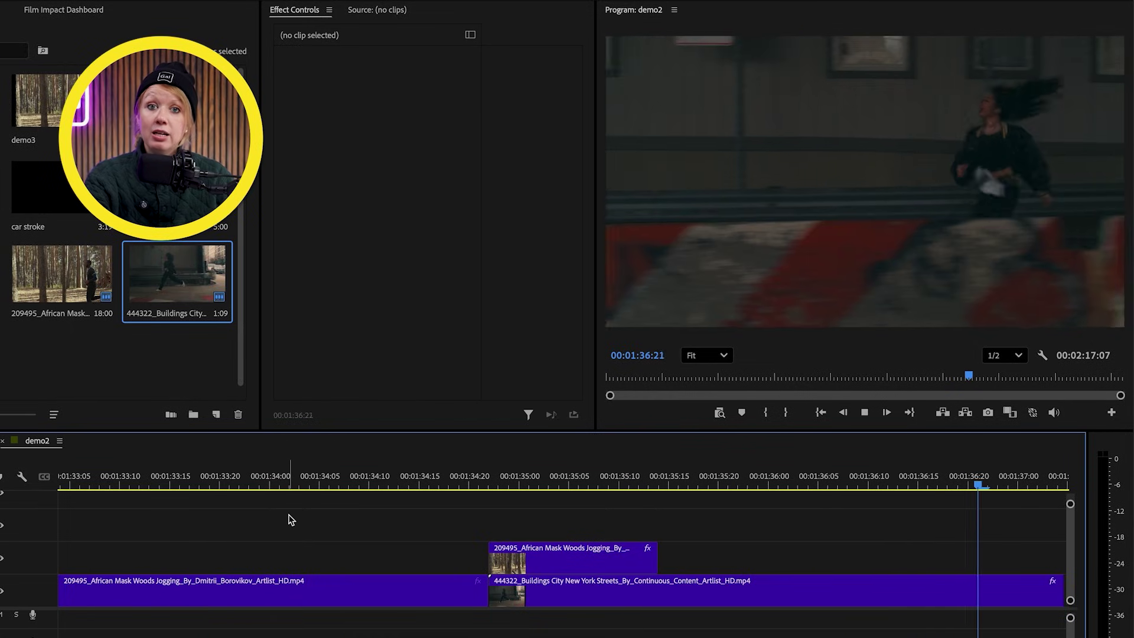
key("space")
key("space")
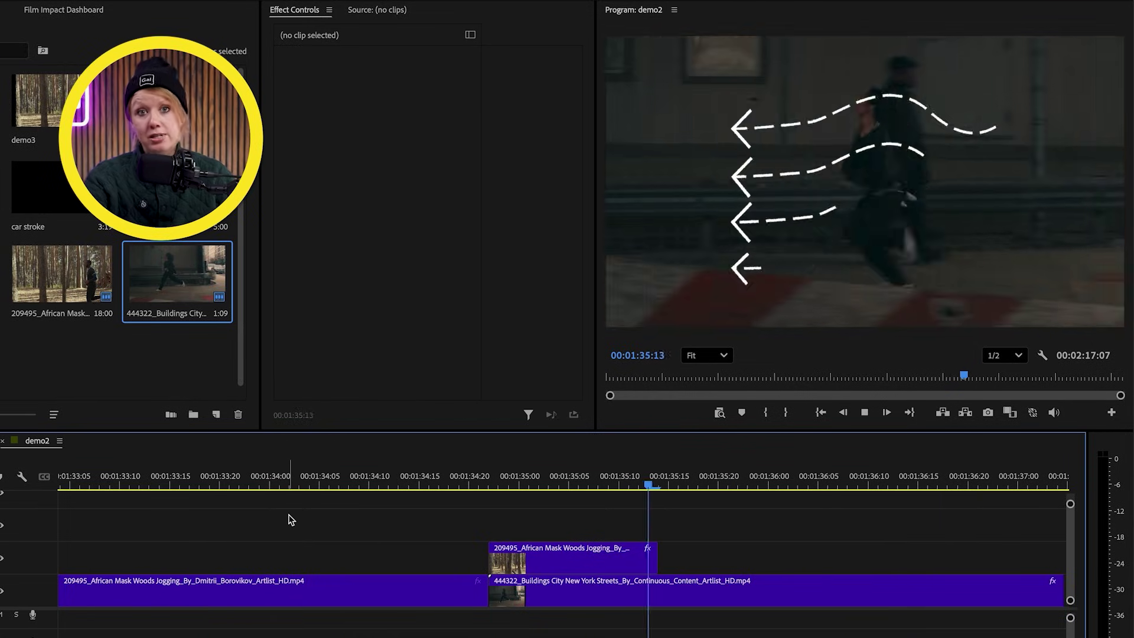
key("space")
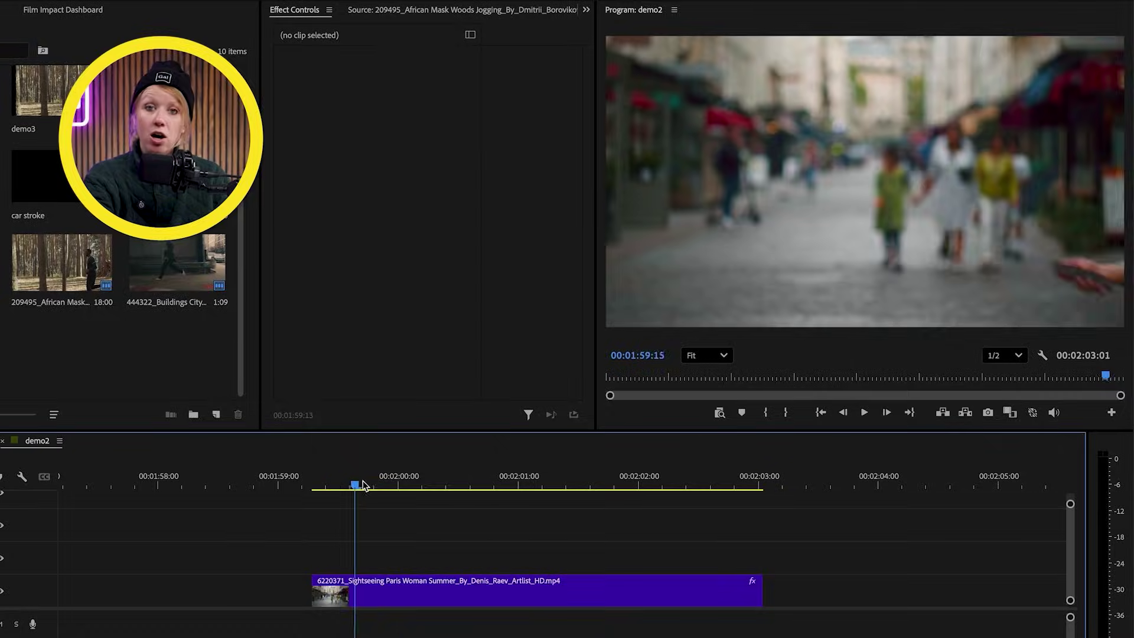
left_click_drag(355, 492, 515, 491)
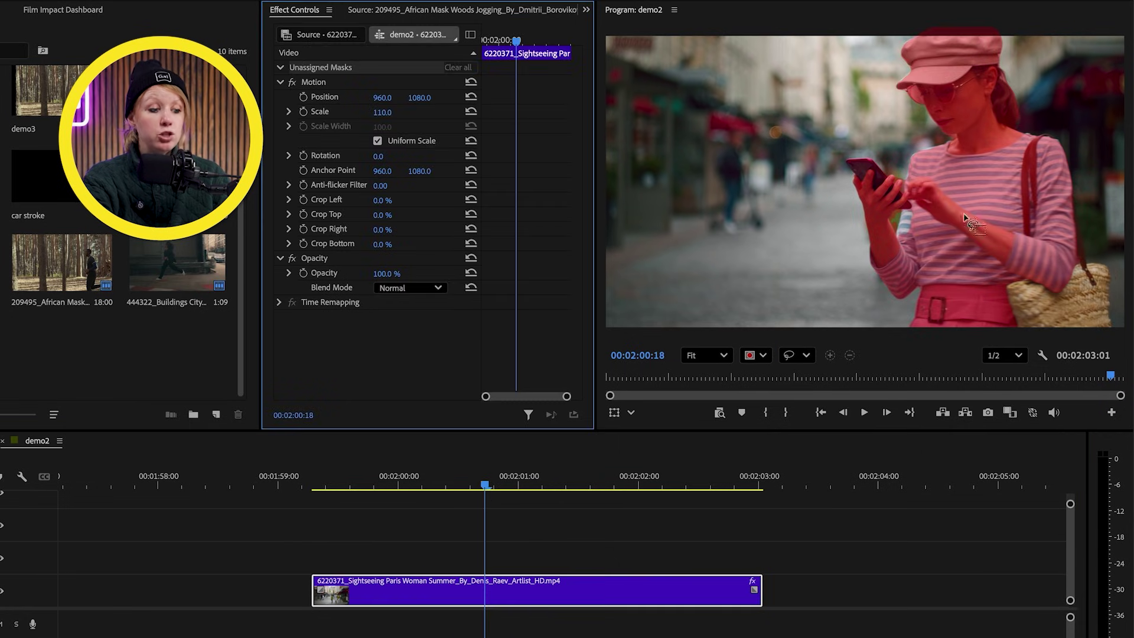
Object-mask the tree trunk just behind the runner and track it forward.
left_click(944, 186)
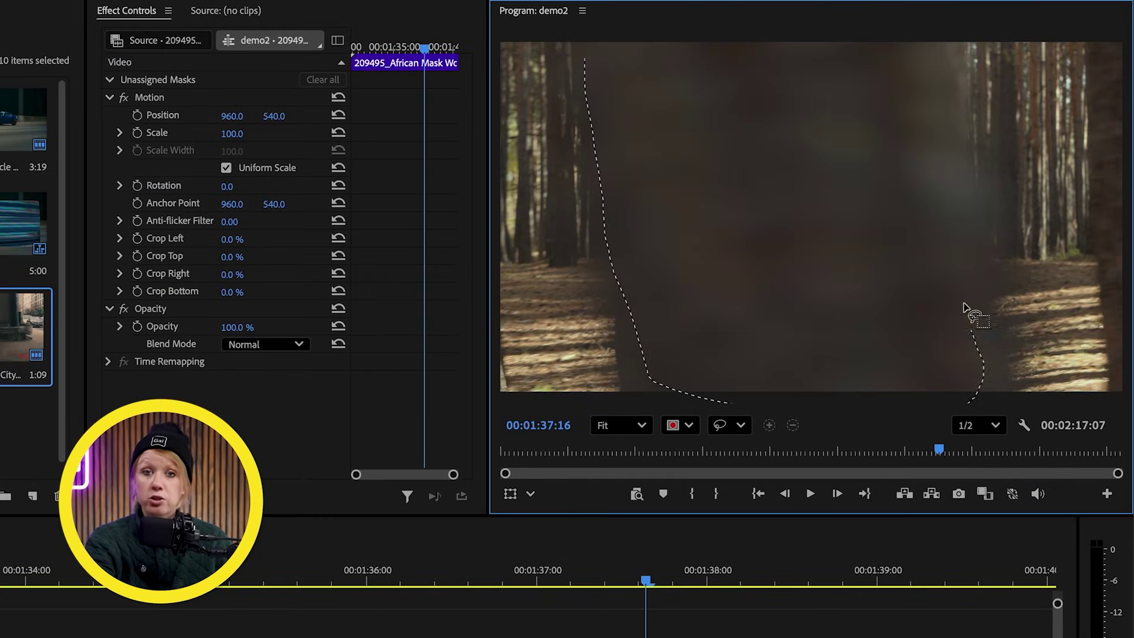
left_click_drag(585, 56, 617, 32)
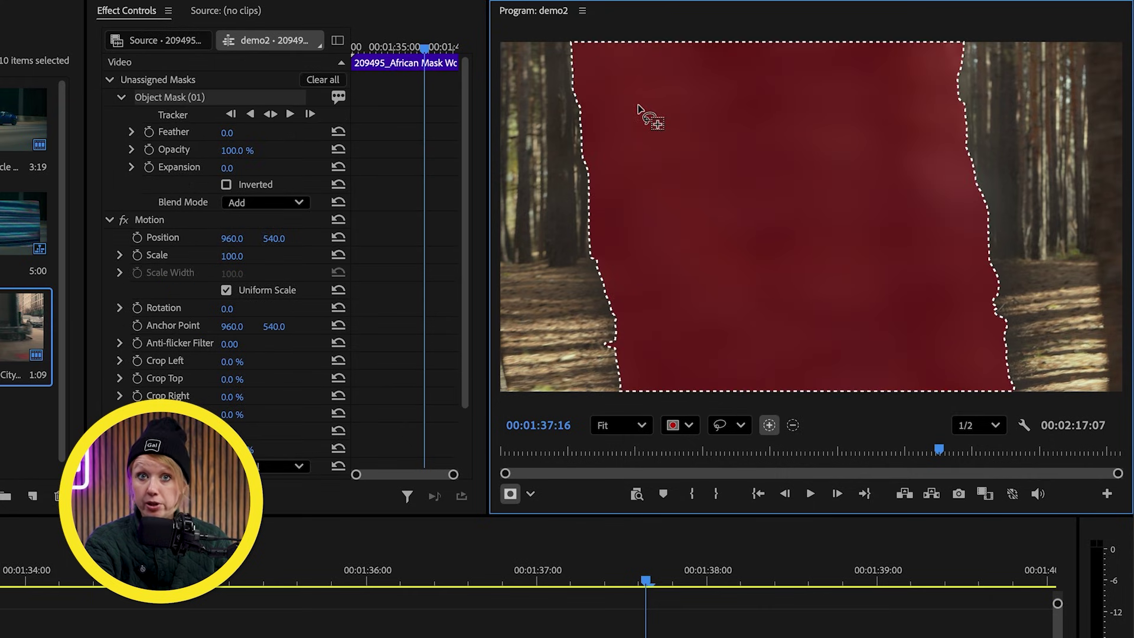
left_click_drag(651, 632, 673, 632)
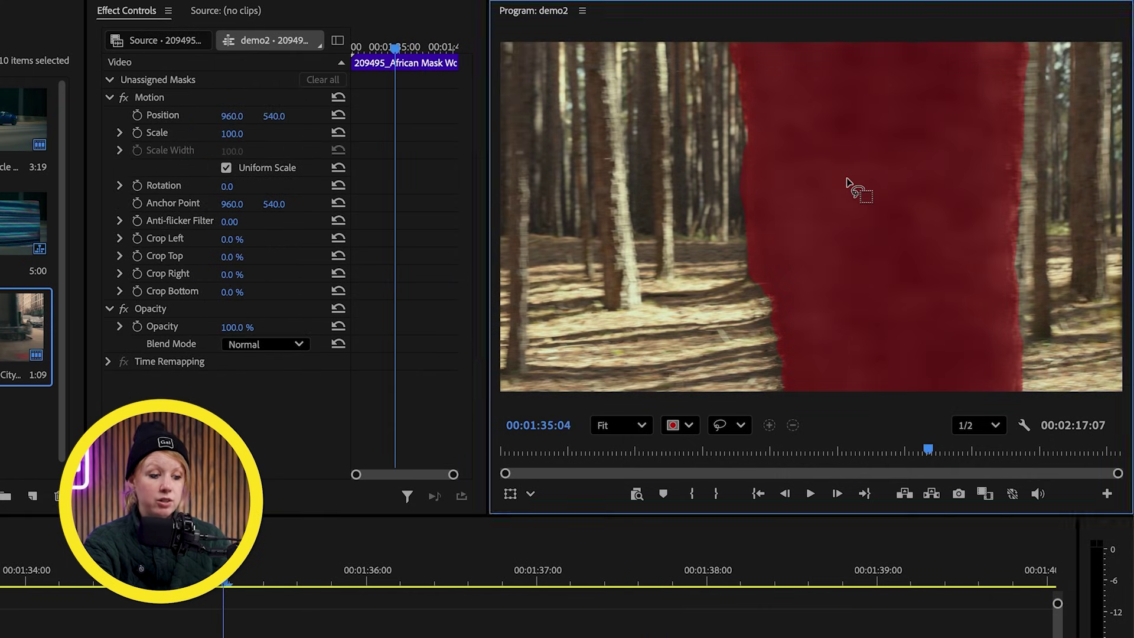
left_click(846, 180)
left_click_drag(225, 581, 266, 587)
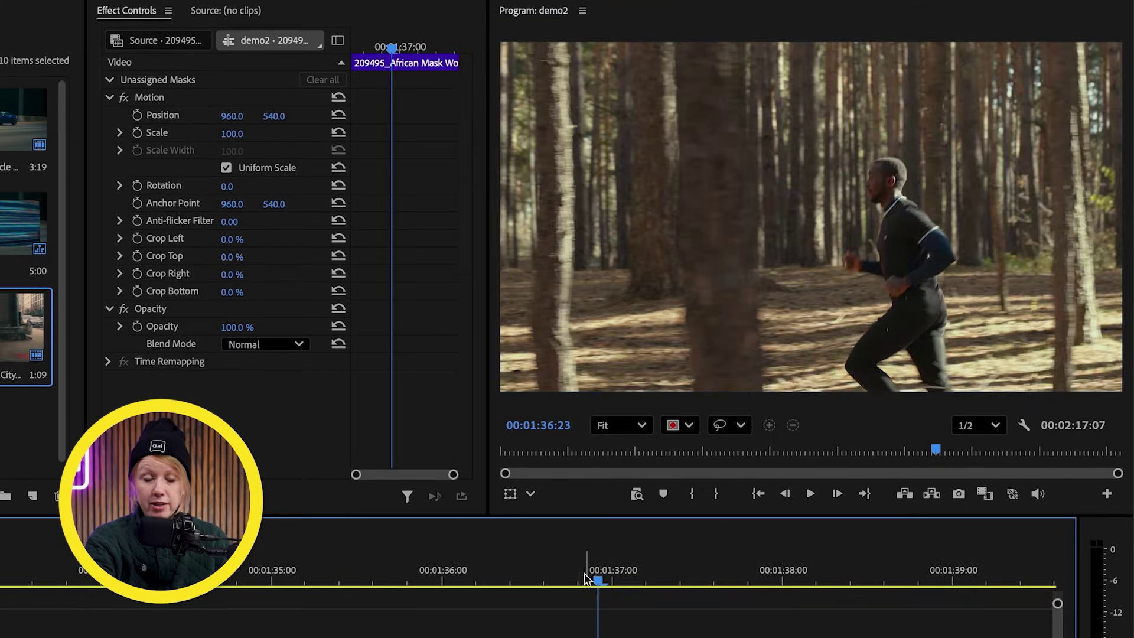
left_click_drag(595, 575, 632, 582)
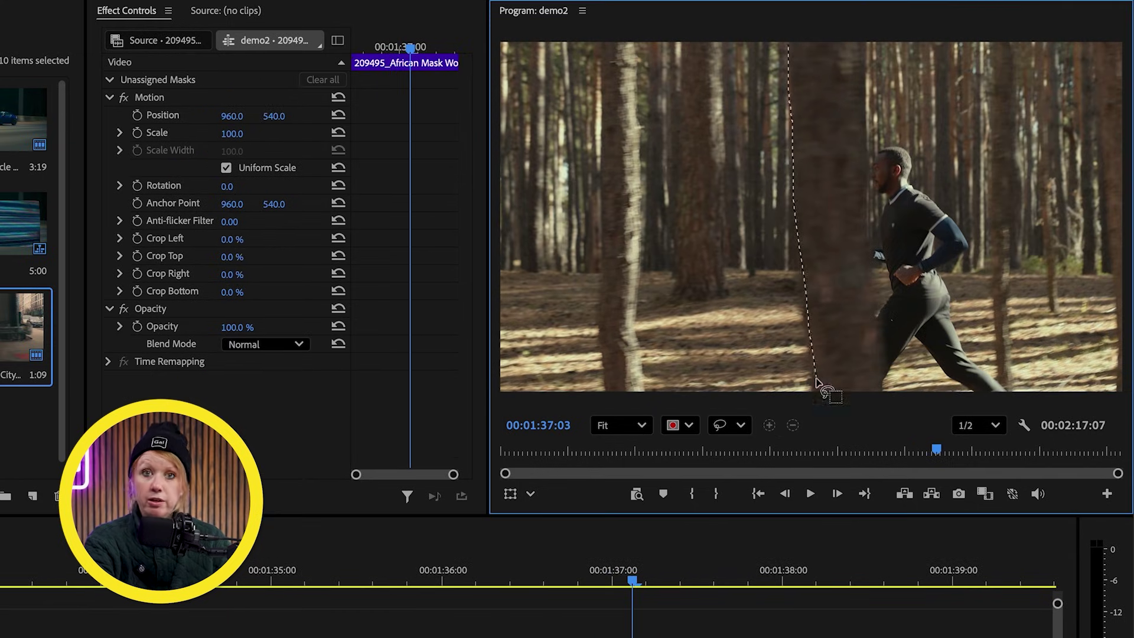
left_click(801, 36)
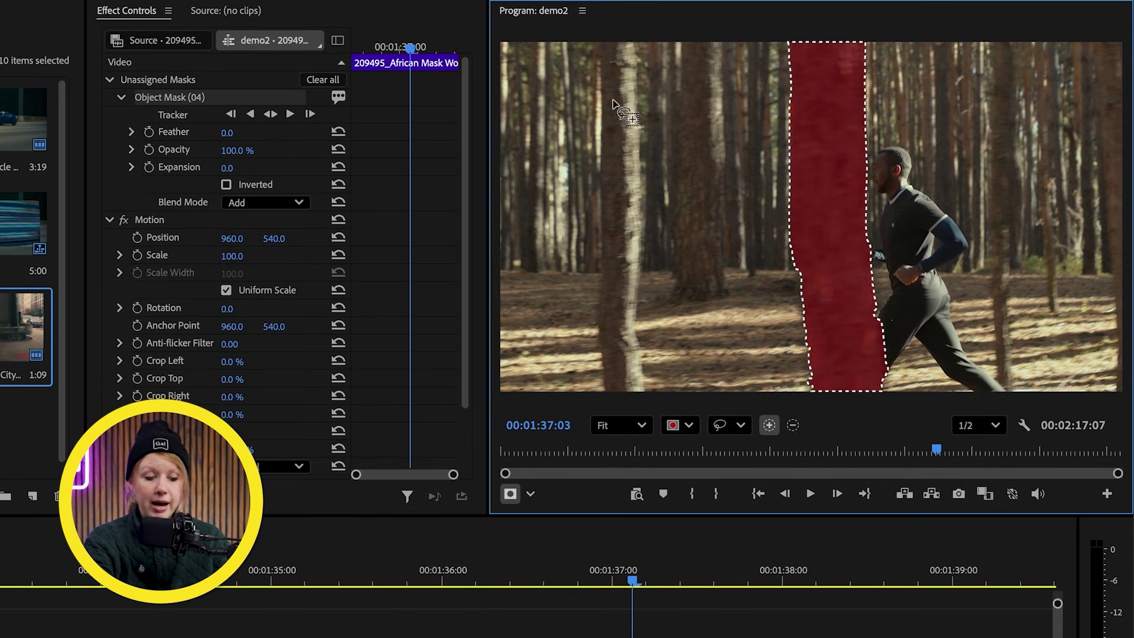
left_click(275, 113)
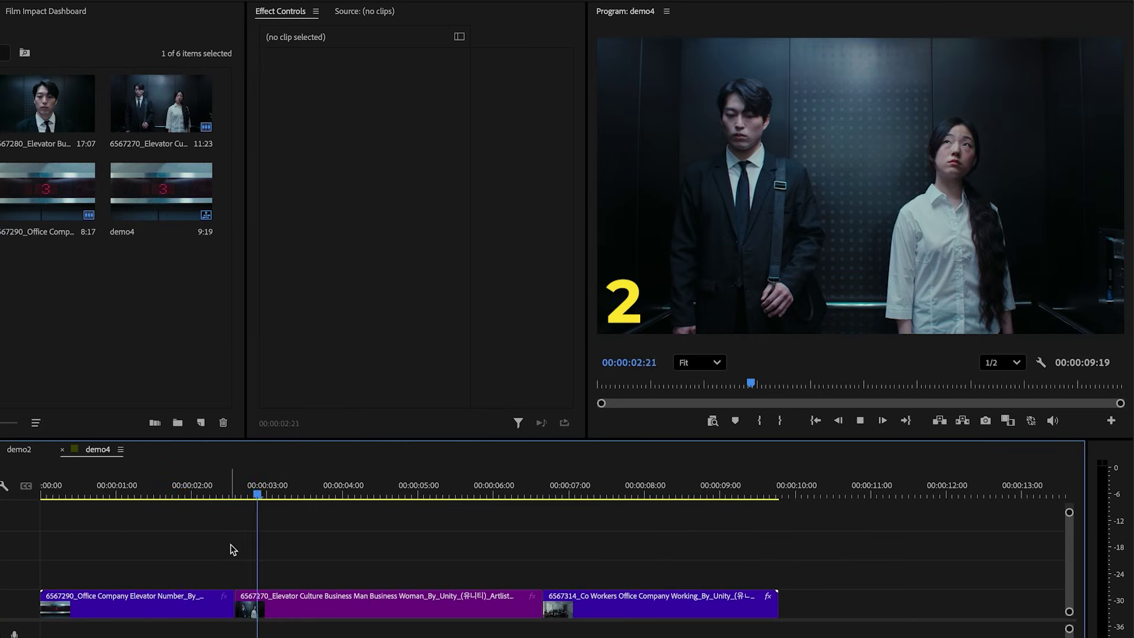
Export the last floor-display frame as a PNG still named frame1.
left_click(537, 609)
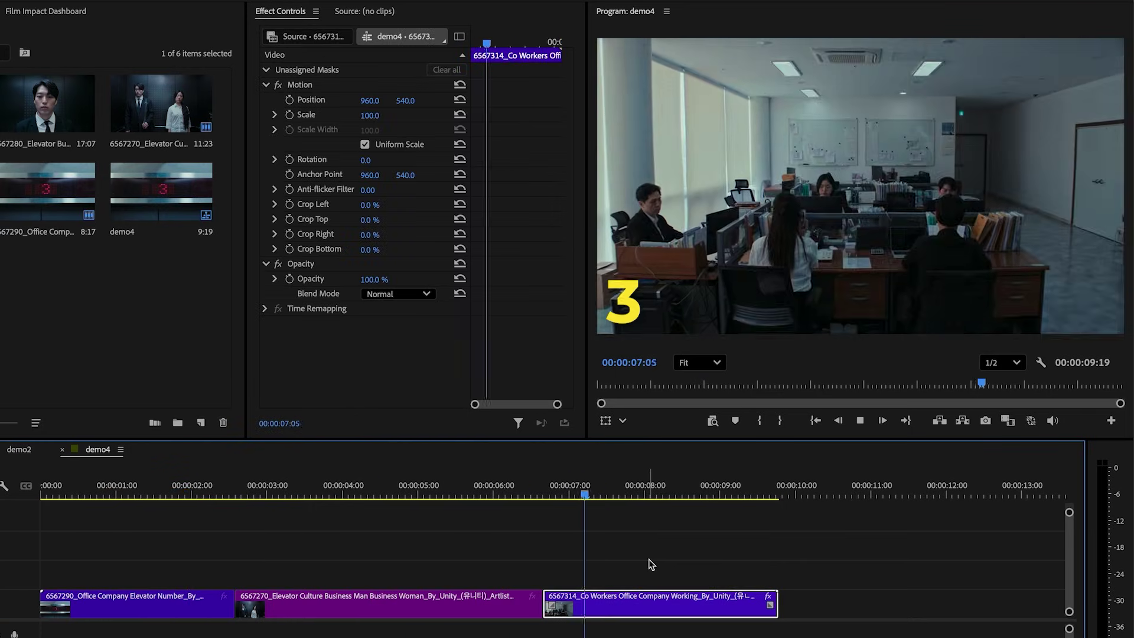
left_click_drag(679, 495, 237, 496)
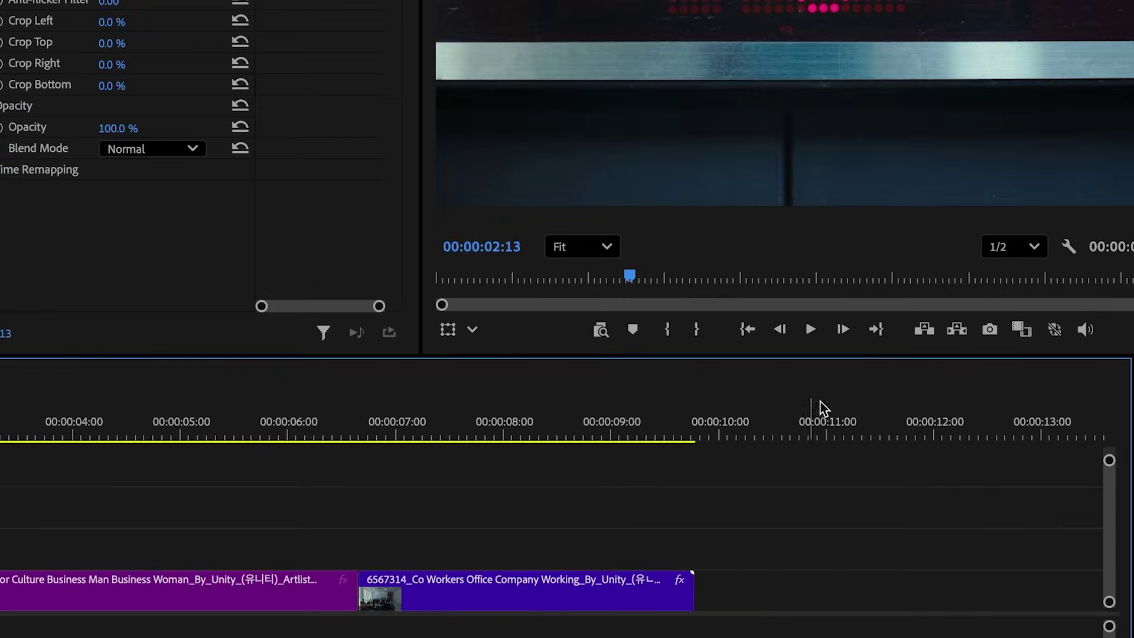
left_click(985, 421)
type("fi")
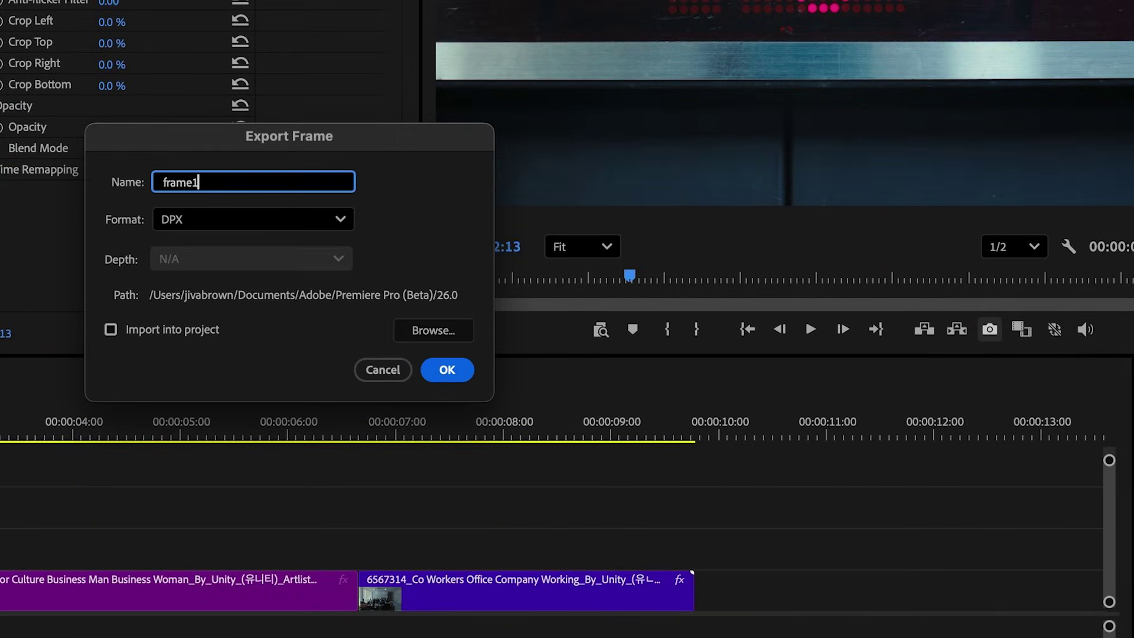
type("ame1")
left_click(292, 220)
left_click(248, 328)
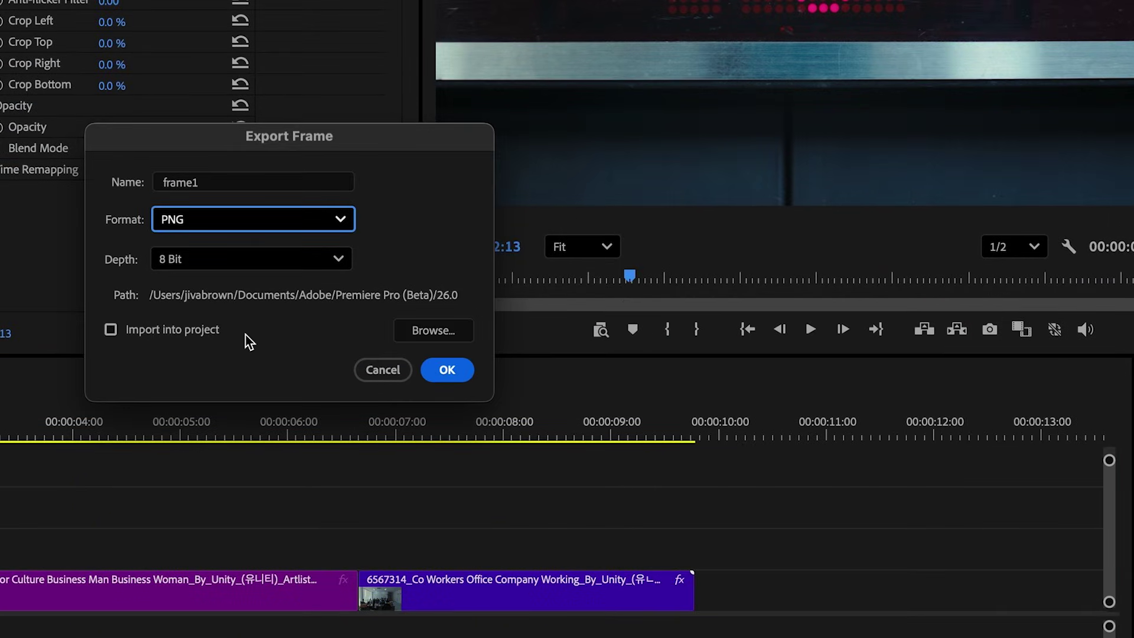
left_click(447, 369)
Export the first elevator-interior frame as a second PNG still, frame2.
left_click(237, 495)
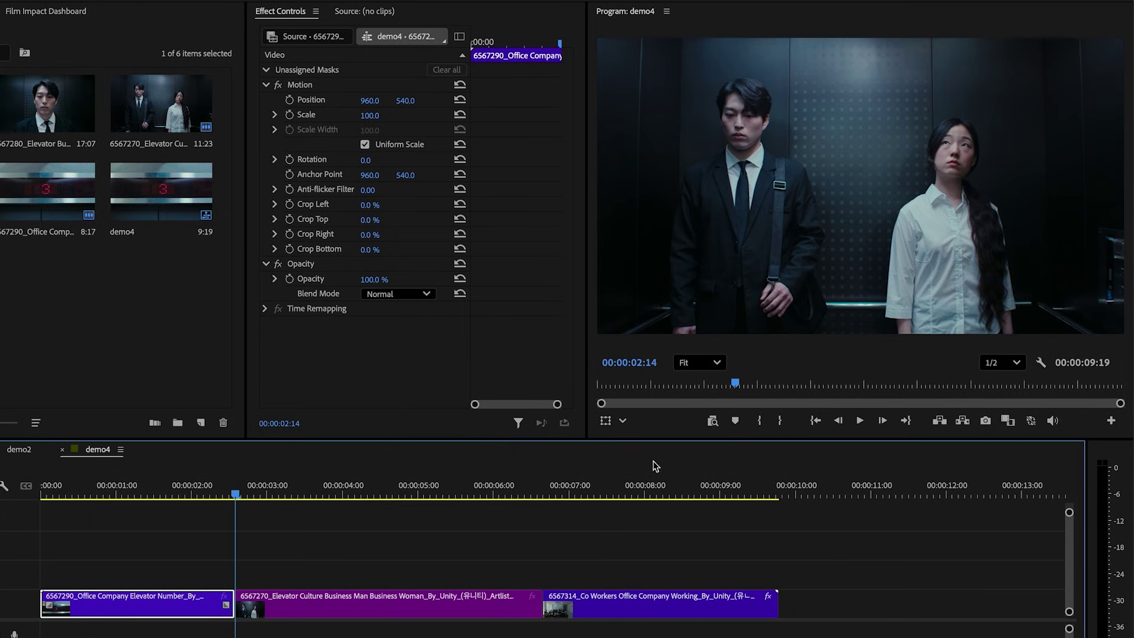
left_click(986, 422)
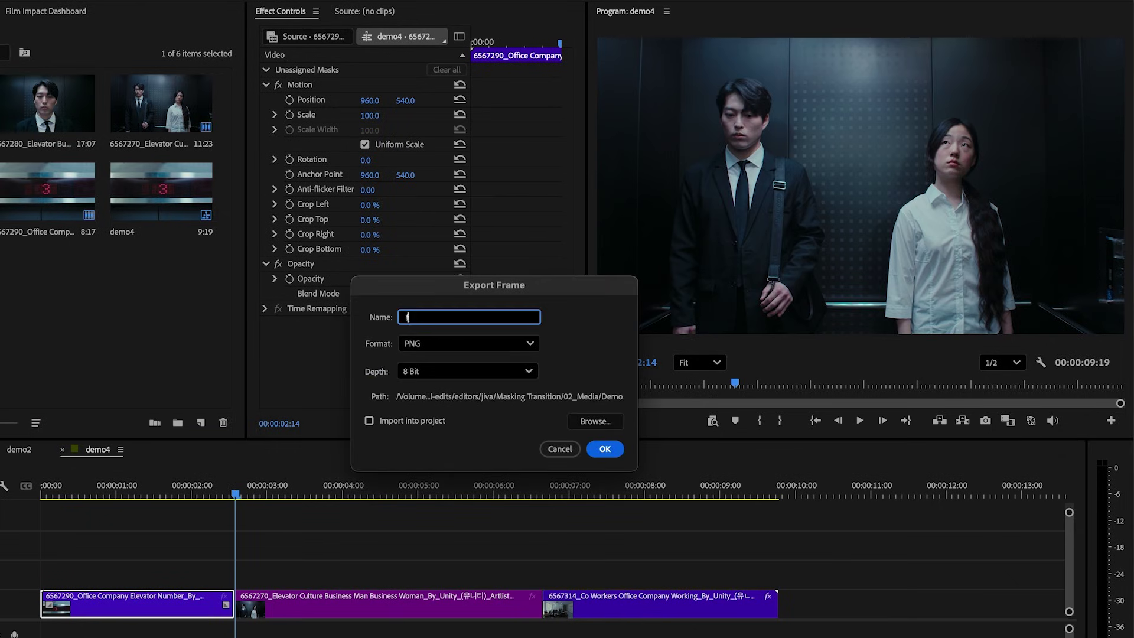
left_click(601, 449)
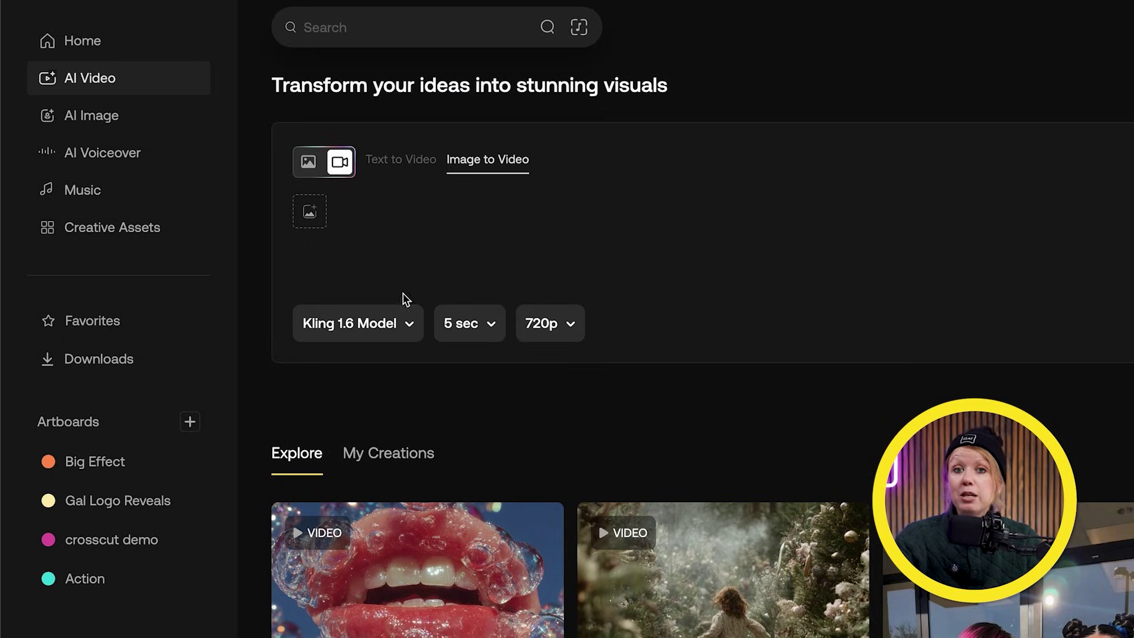
Switch the video model to Kling O1.
left_click(388, 325)
scroll(423, 401, "up", 5)
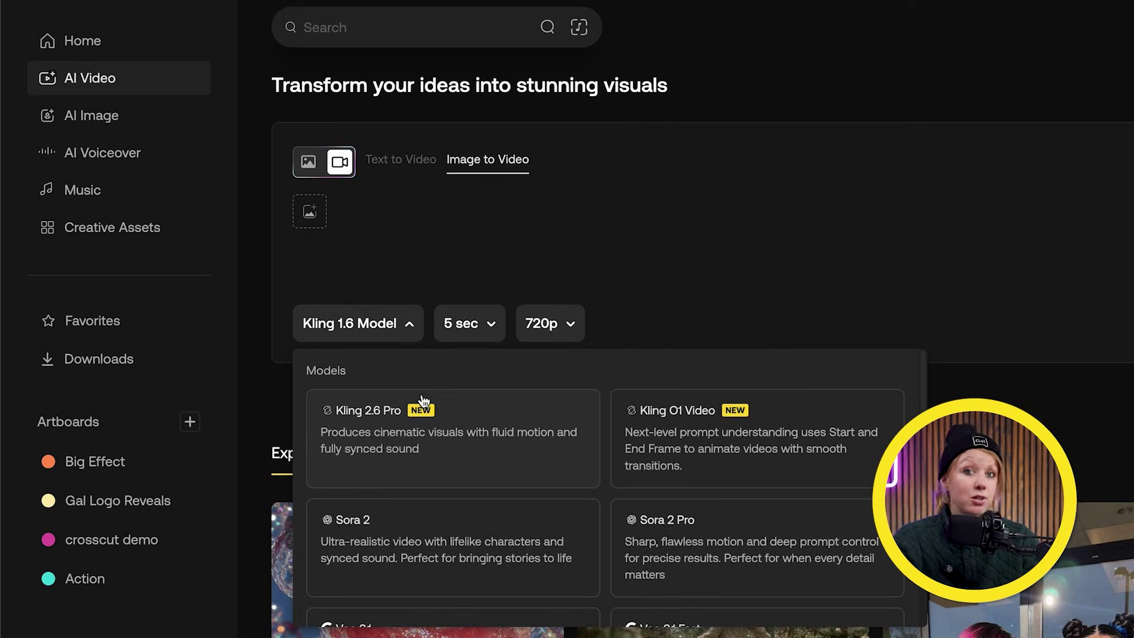
left_click(570, 434)
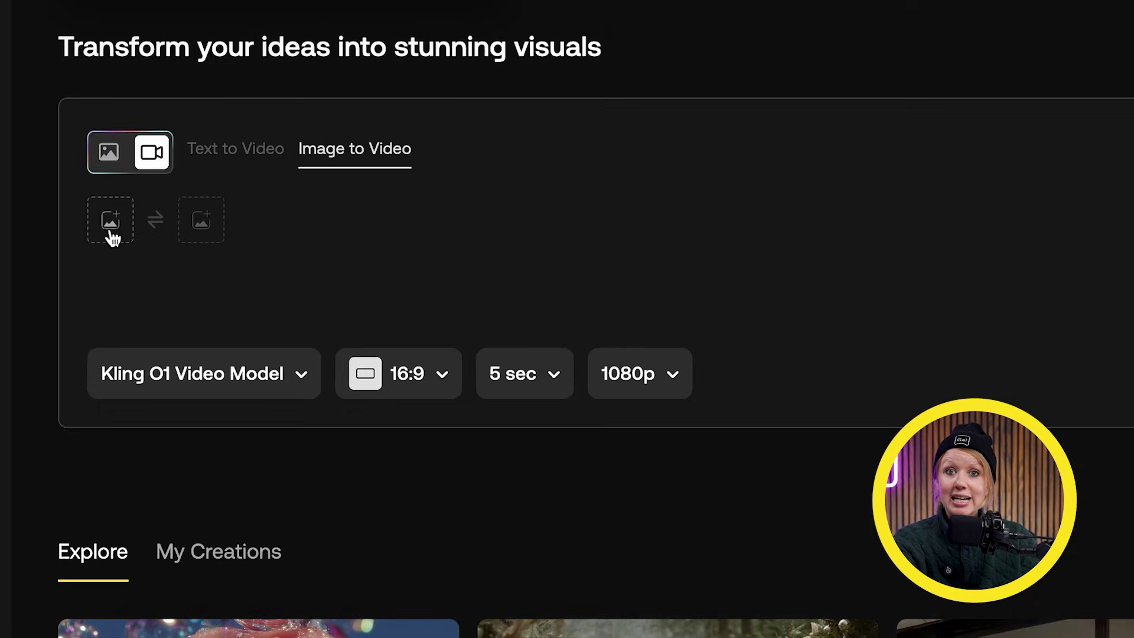
Add floor-display start and elevator end frames, paste the camera prompt, and generate.
left_click(111, 233)
left_click(204, 227)
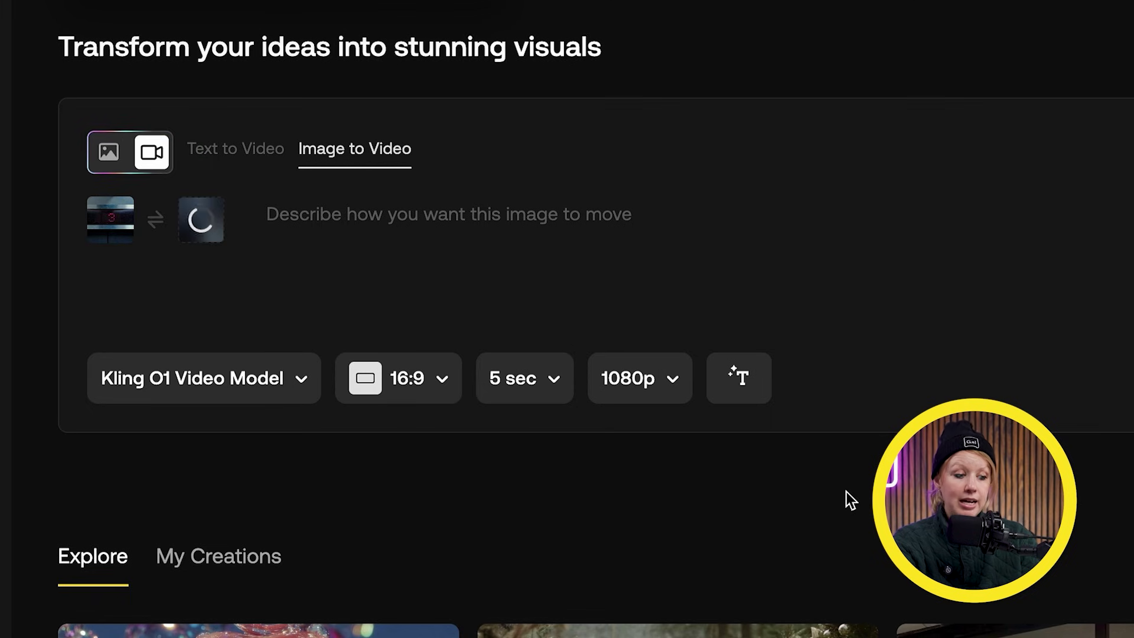
type("Camera pointing at floor number display on top of the elevator door, the door stays shut. Then the person standing inside the elevator.")
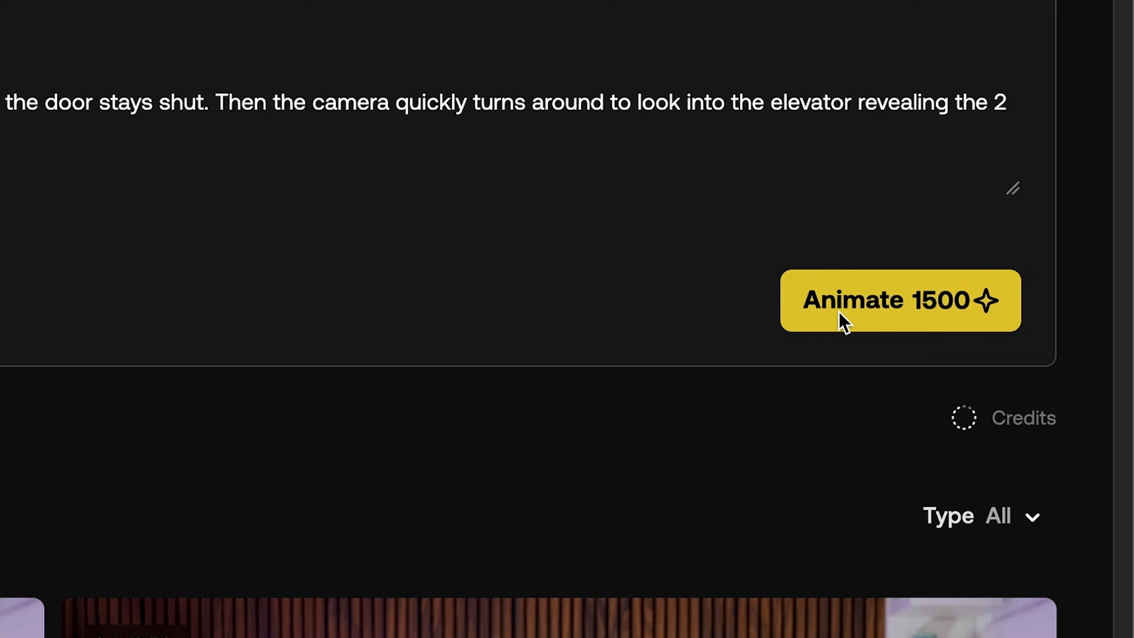
left_click(838, 311)
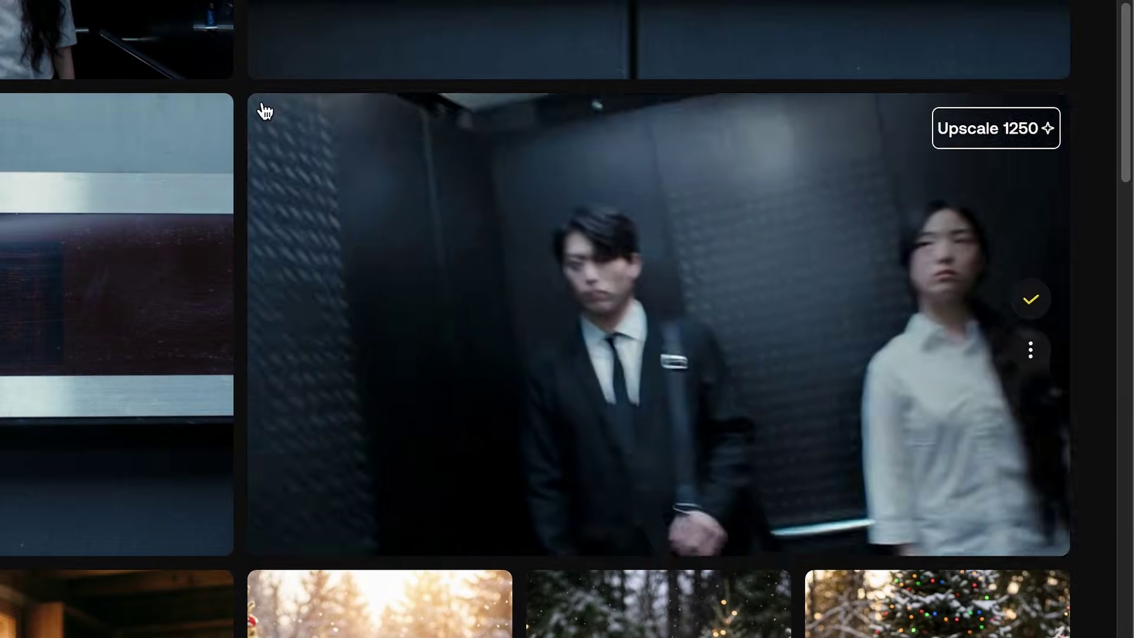
scroll(299, 527, "up", 8)
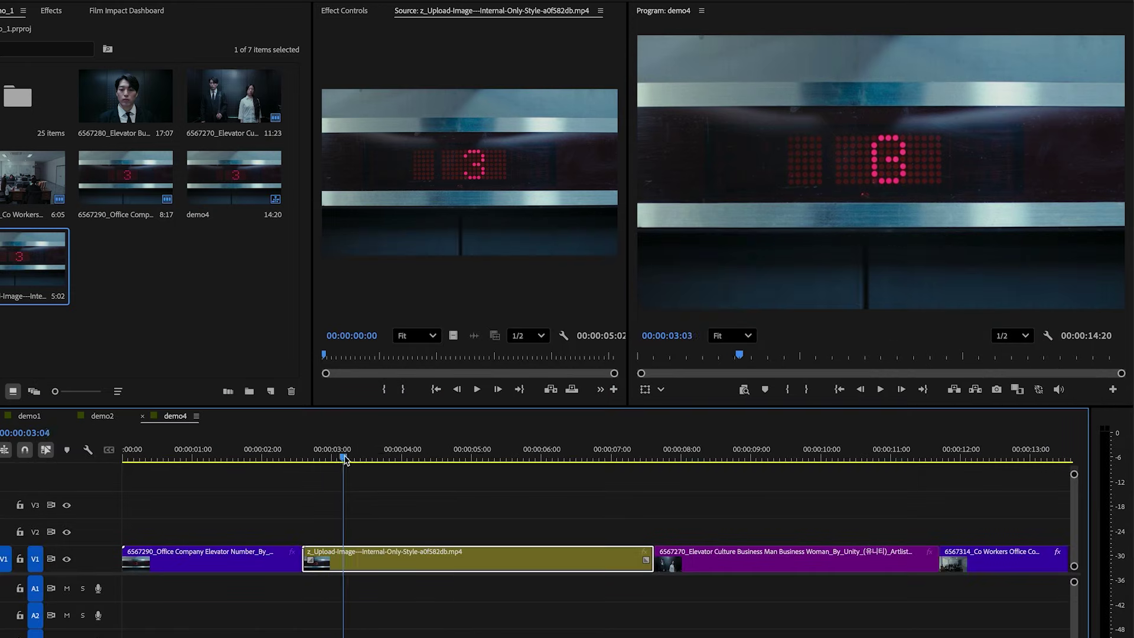
Duplicate the generated clip onto V2 and freeze it with Add Frame Hold.
left_click_drag(346, 460, 344, 503)
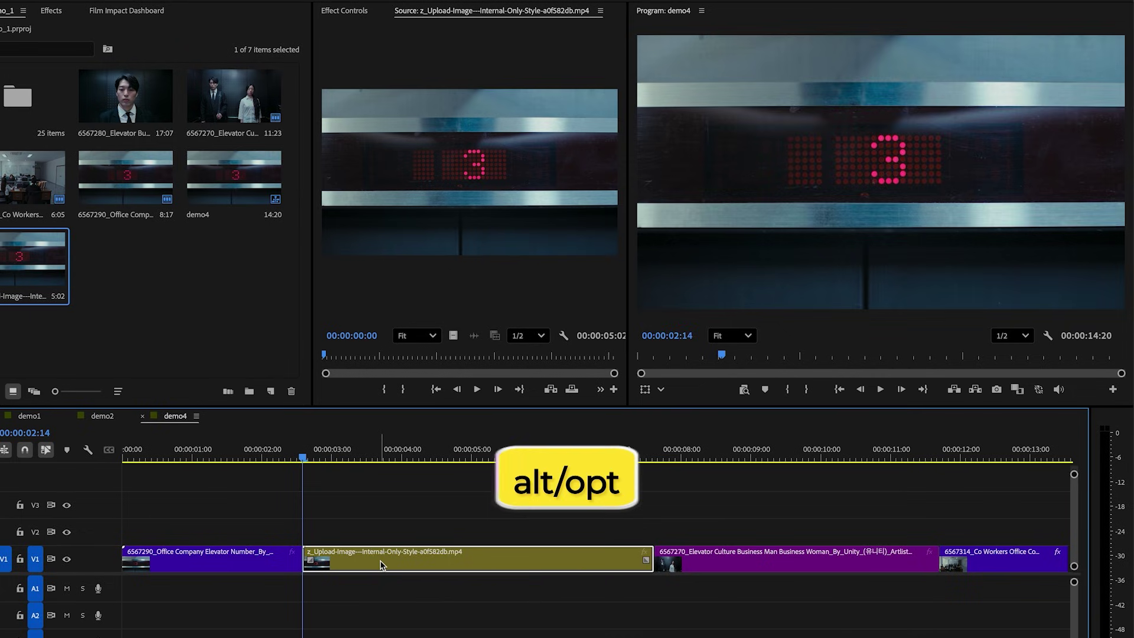
left_click_drag(380, 564, 381, 539)
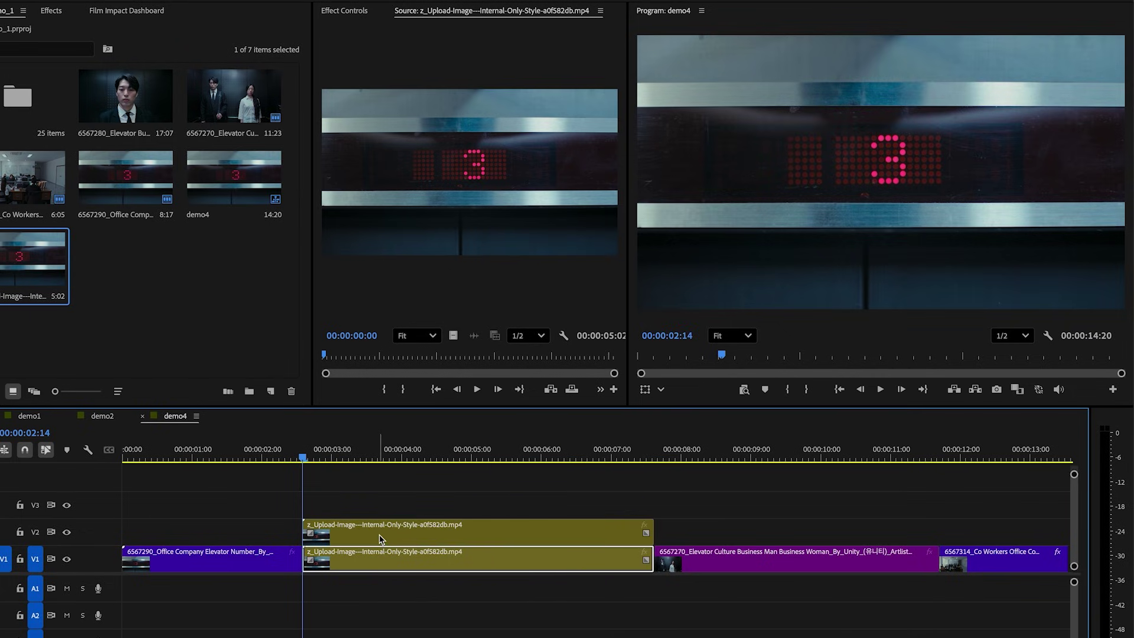
right_click(349, 531)
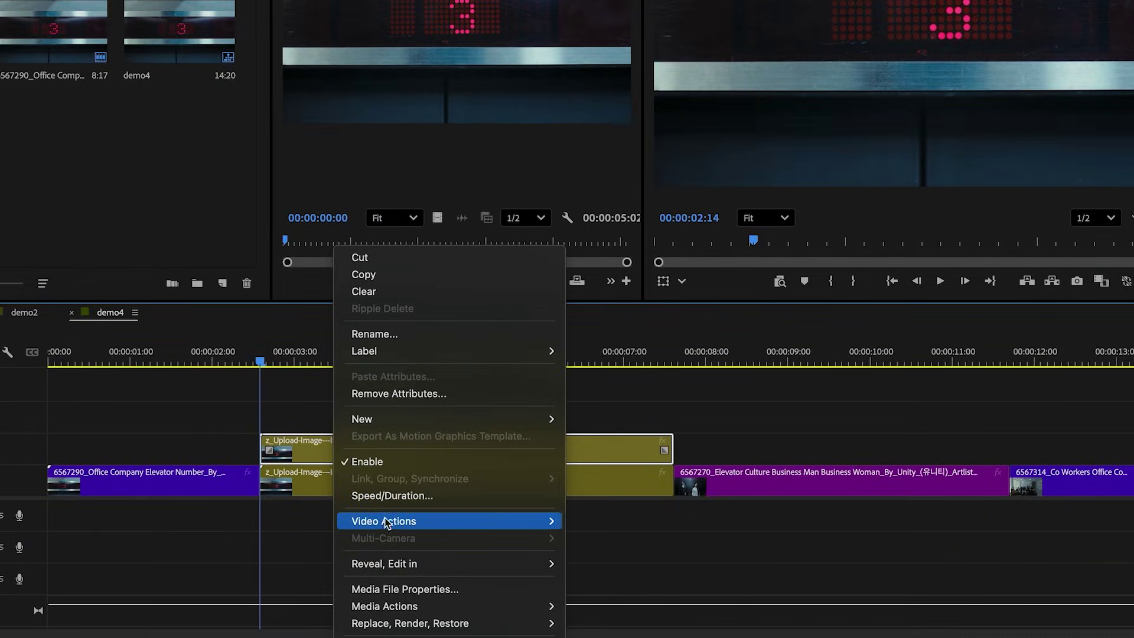
mouse_move(386, 525)
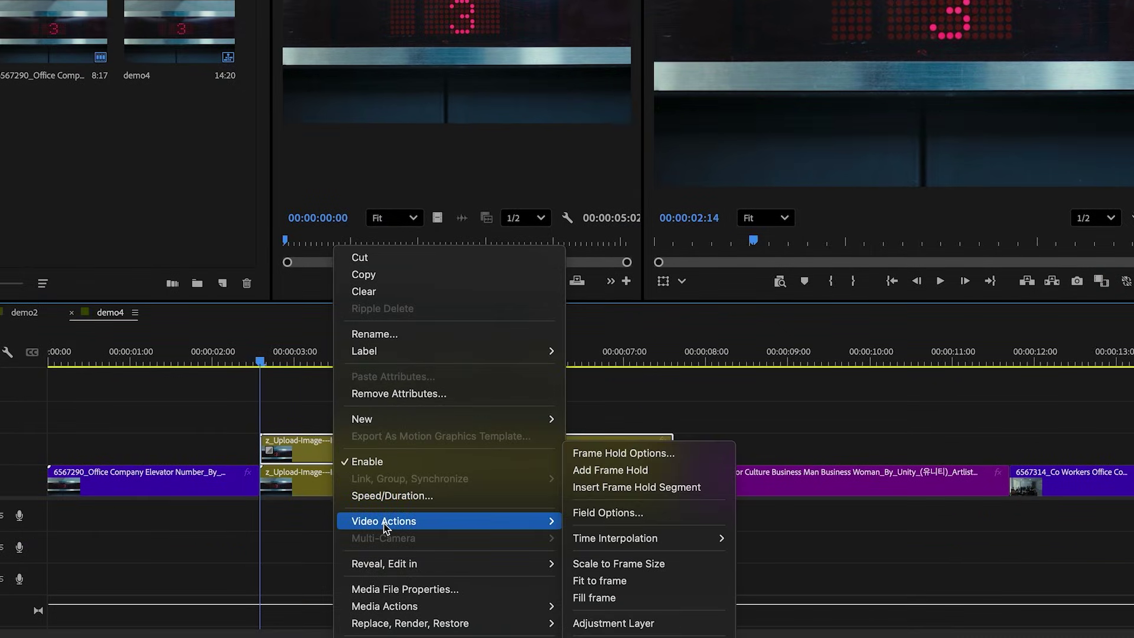
left_click(634, 477)
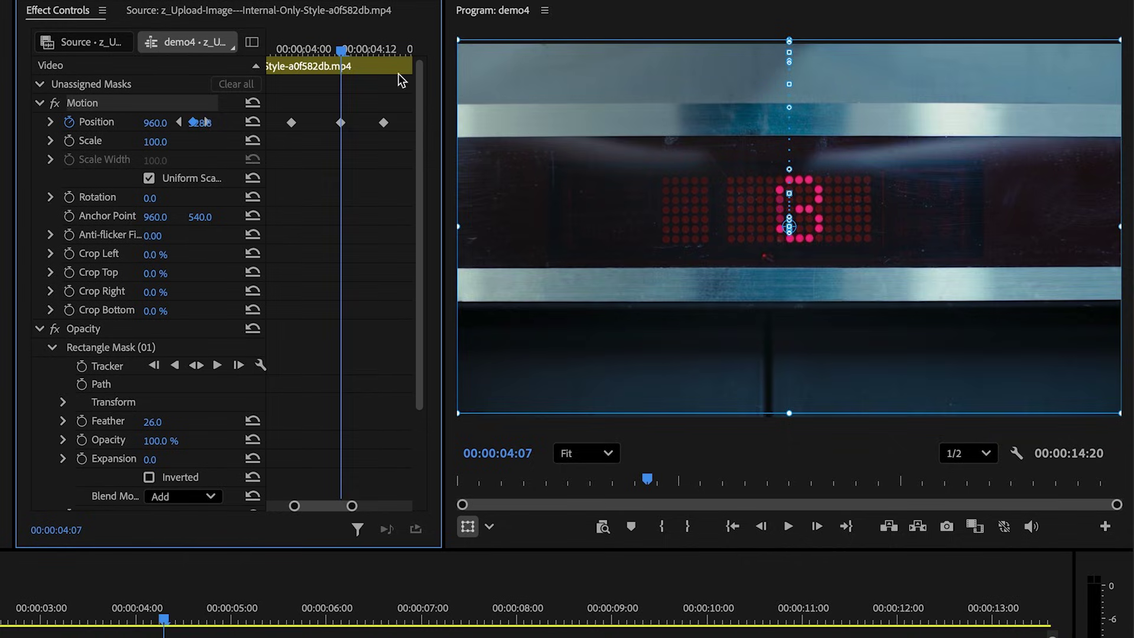
left_click_drag(322, 50, 366, 51)
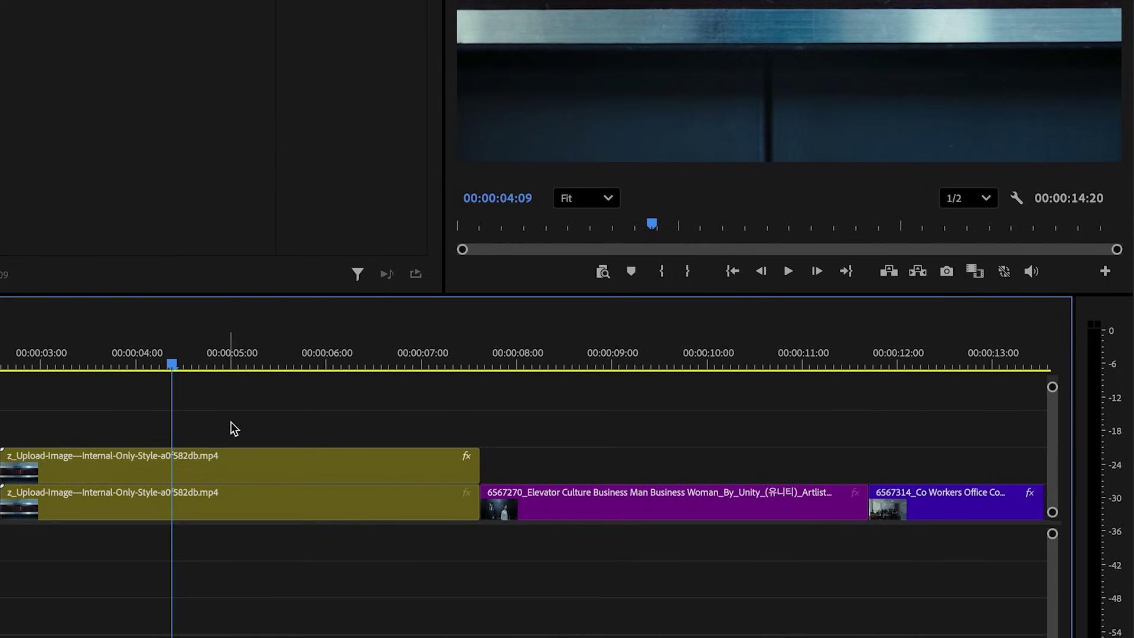
Nest both copies of the generated clip into a clip named '3 fix'.
left_click(282, 511)
right_click(282, 511)
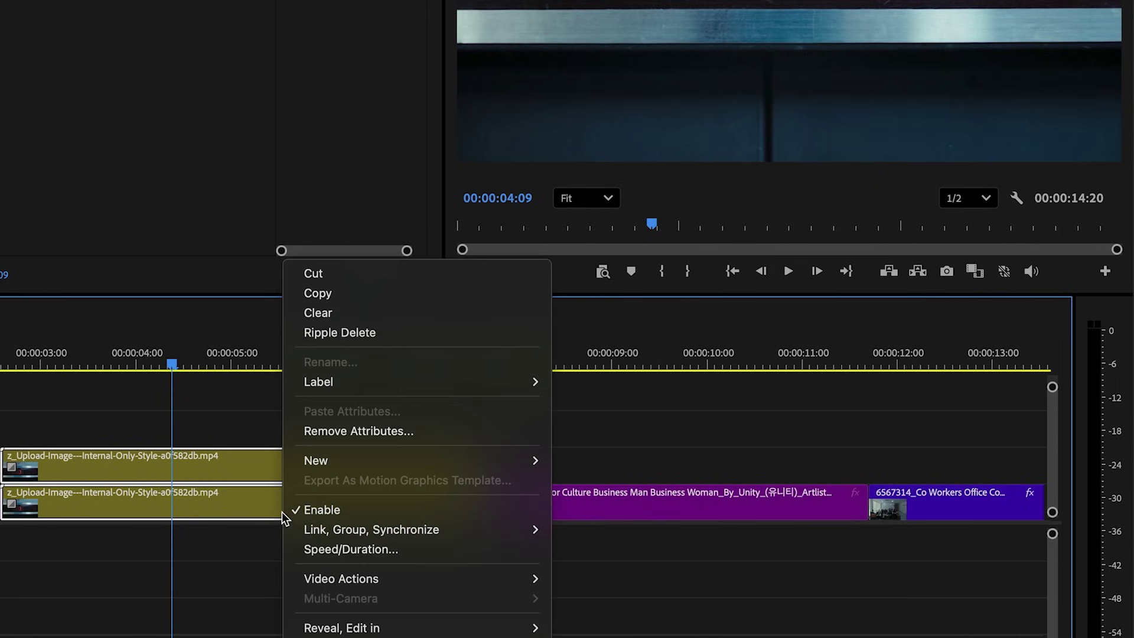
left_click(586, 480)
Speed-ramp the '3 fix' clip to 181% and toggle its Directional Blur off and on.
right_click(467, 495)
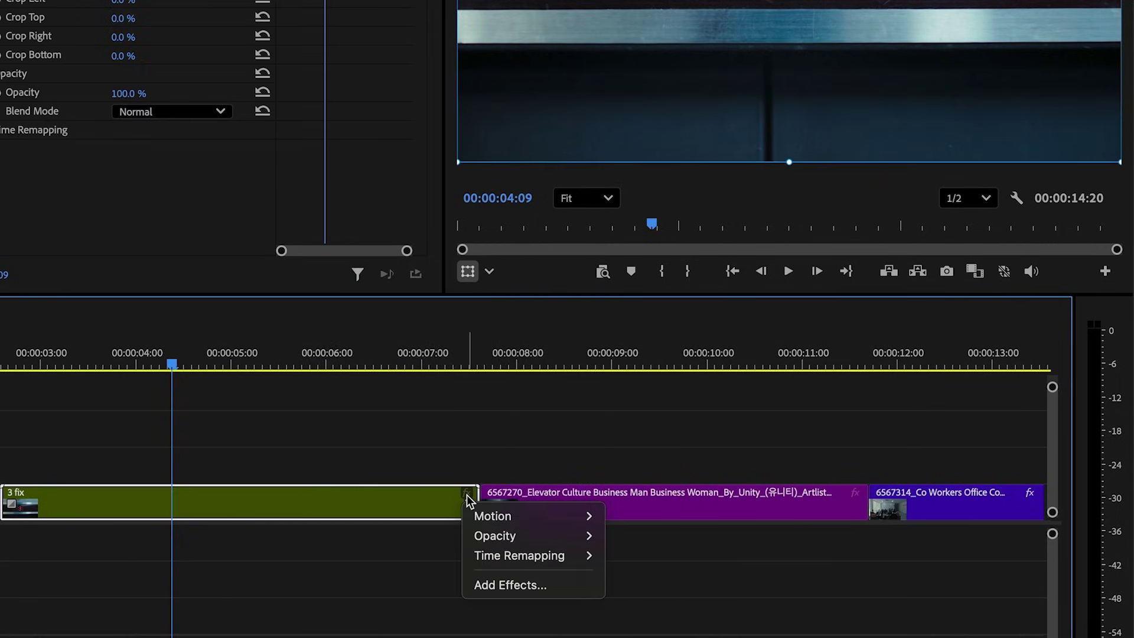
mouse_move(589, 555)
left_click(709, 554)
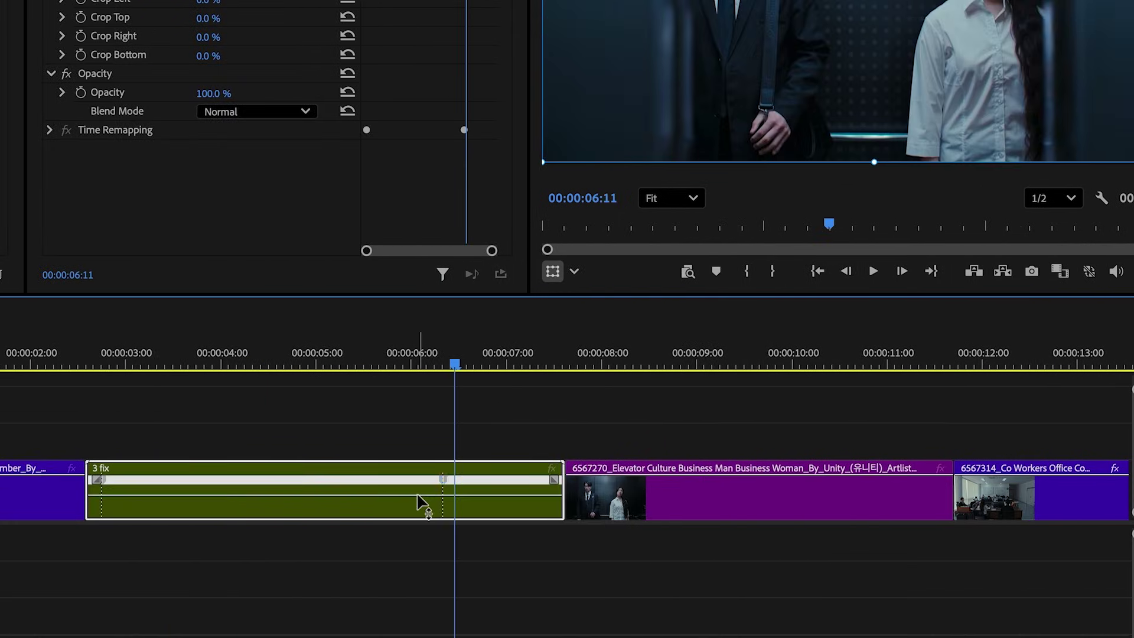
left_click_drag(444, 502, 113, 496)
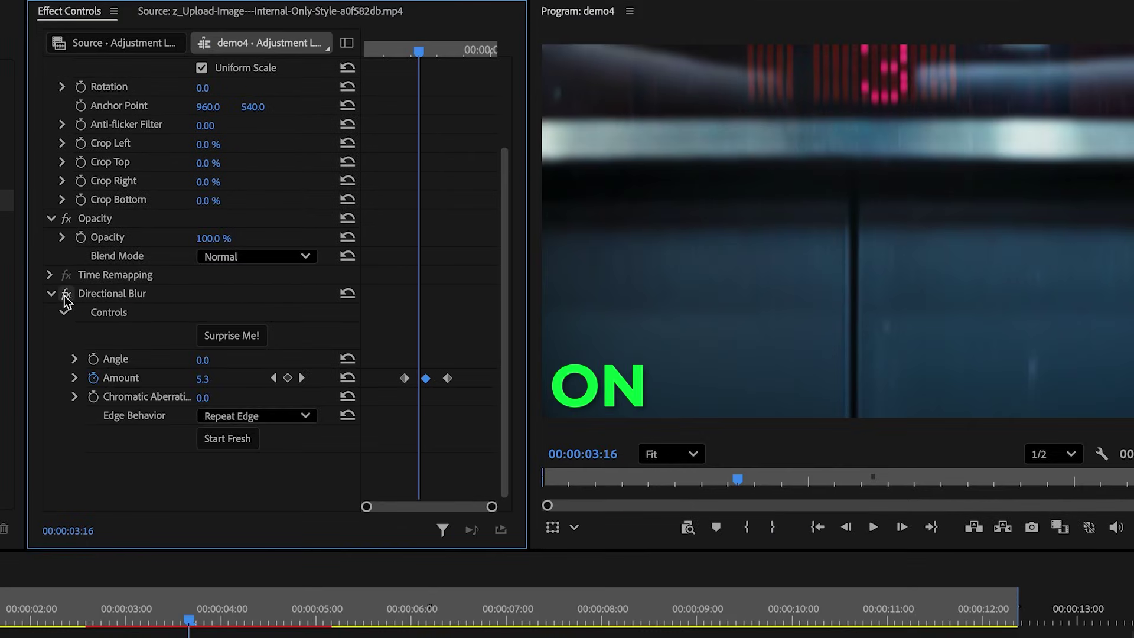
left_click(65, 295)
left_click(64, 295)
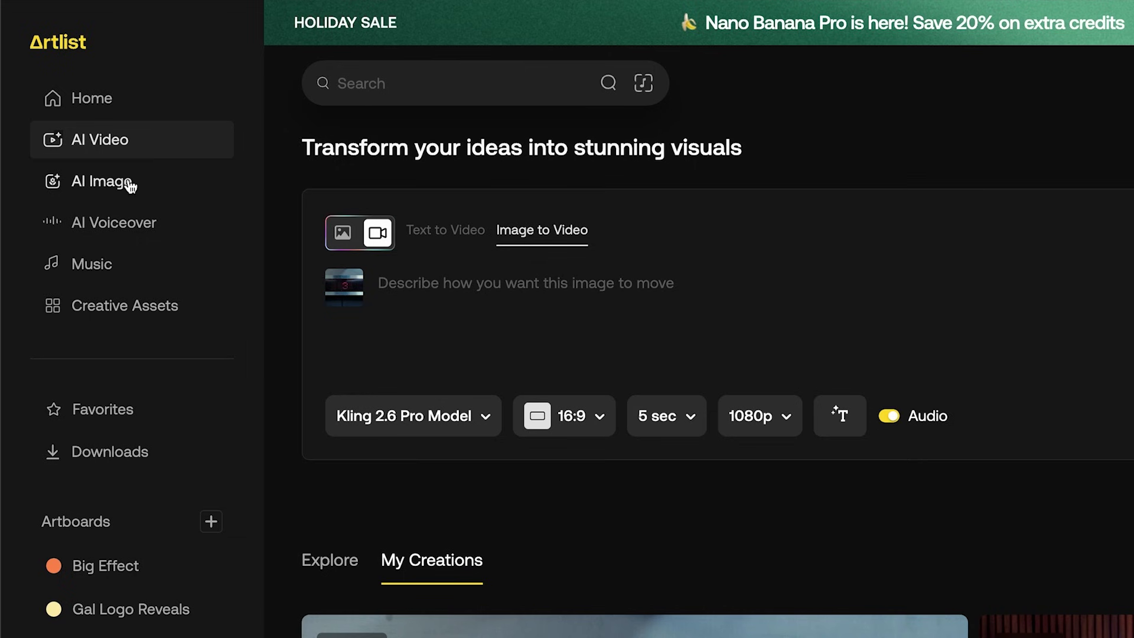
In AI Image, choose Image to Image, upload the two-people still, and prompt an elevator top-corner angle.
left_click(130, 186)
left_click(397, 405)
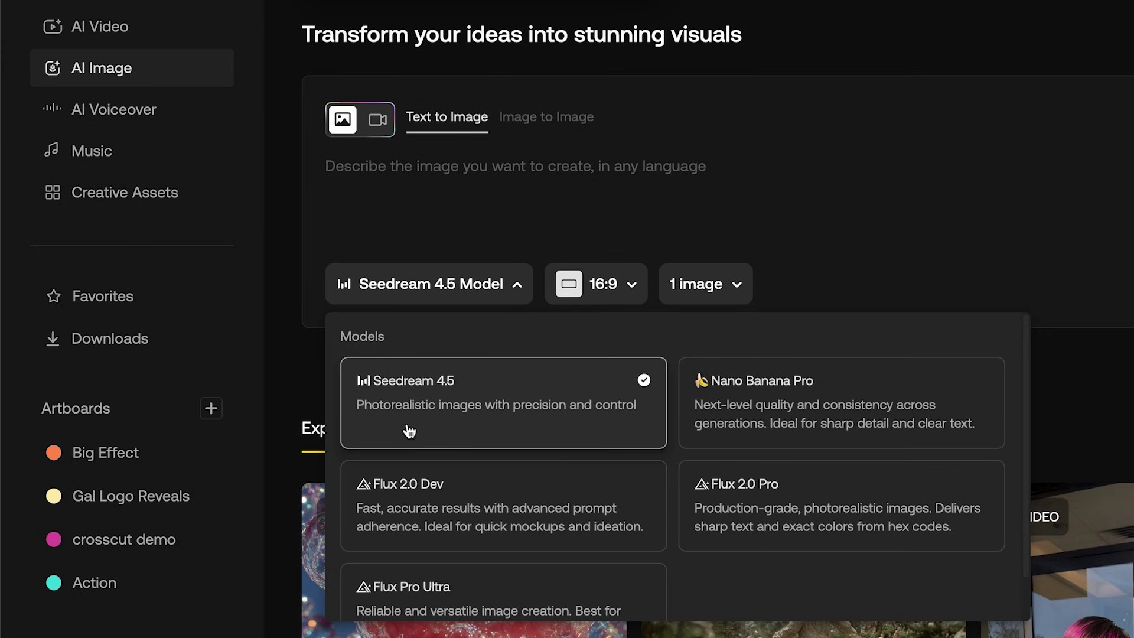
left_click(494, 210)
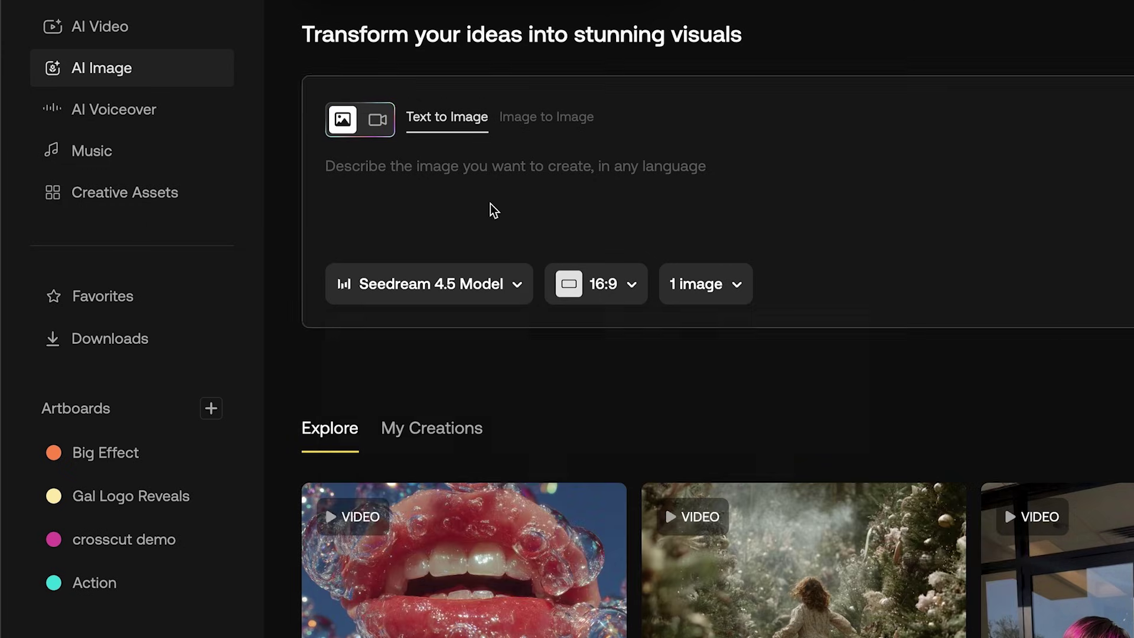
left_click(531, 125)
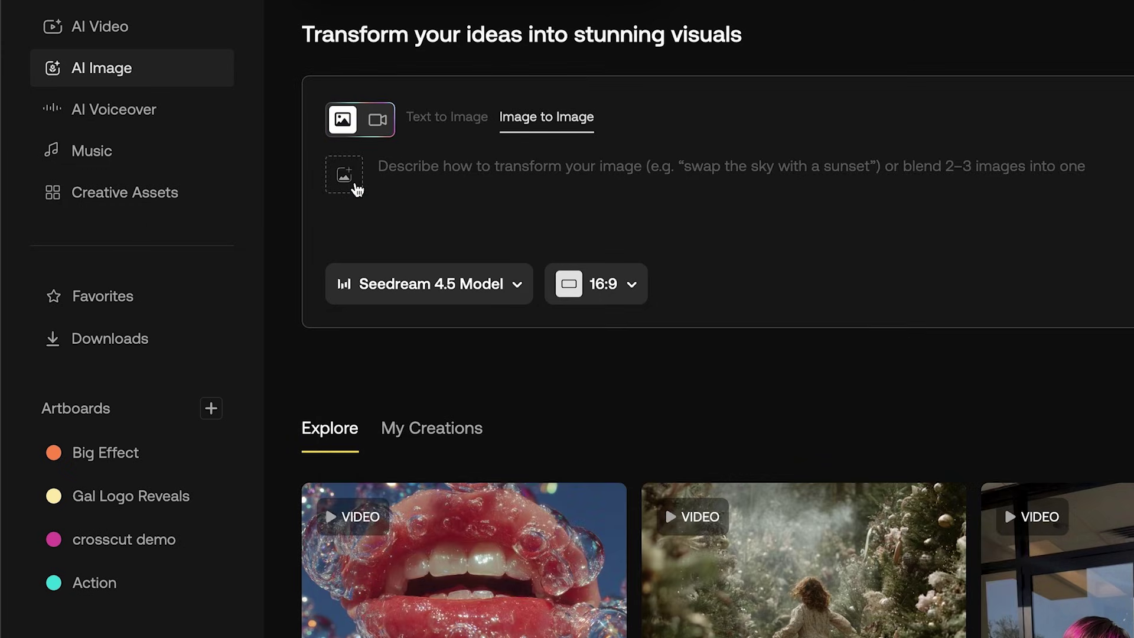
left_click(356, 188)
type("These 2 people are standing in an elevator, give me an angle from the top corner of the elevator looking down at these 2 with a wide-angle lens.")
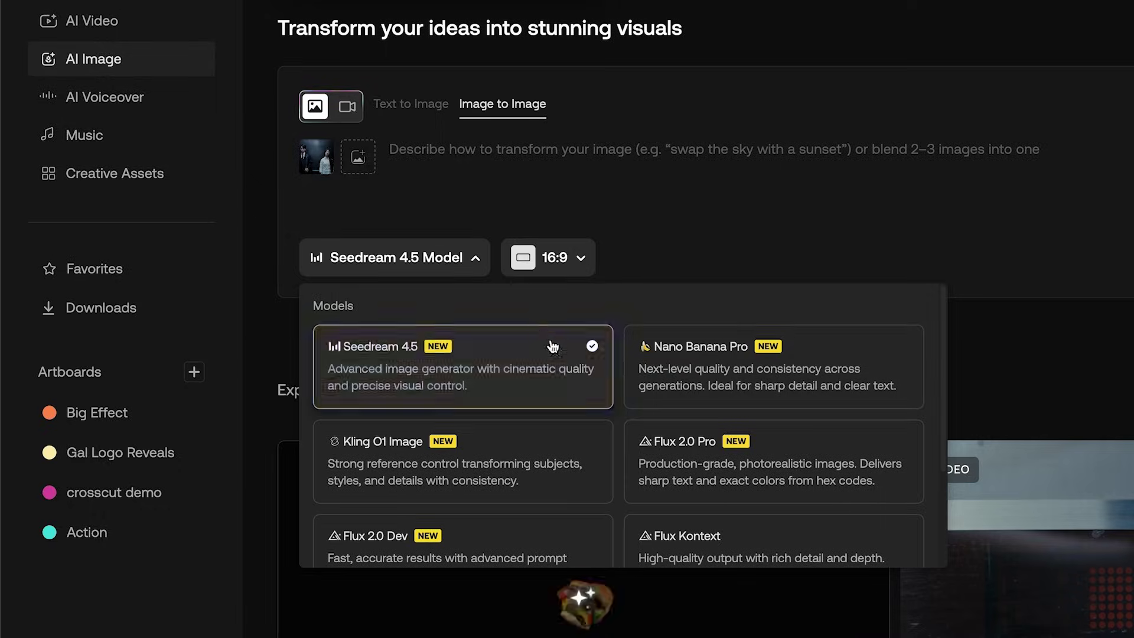
key("Escape")
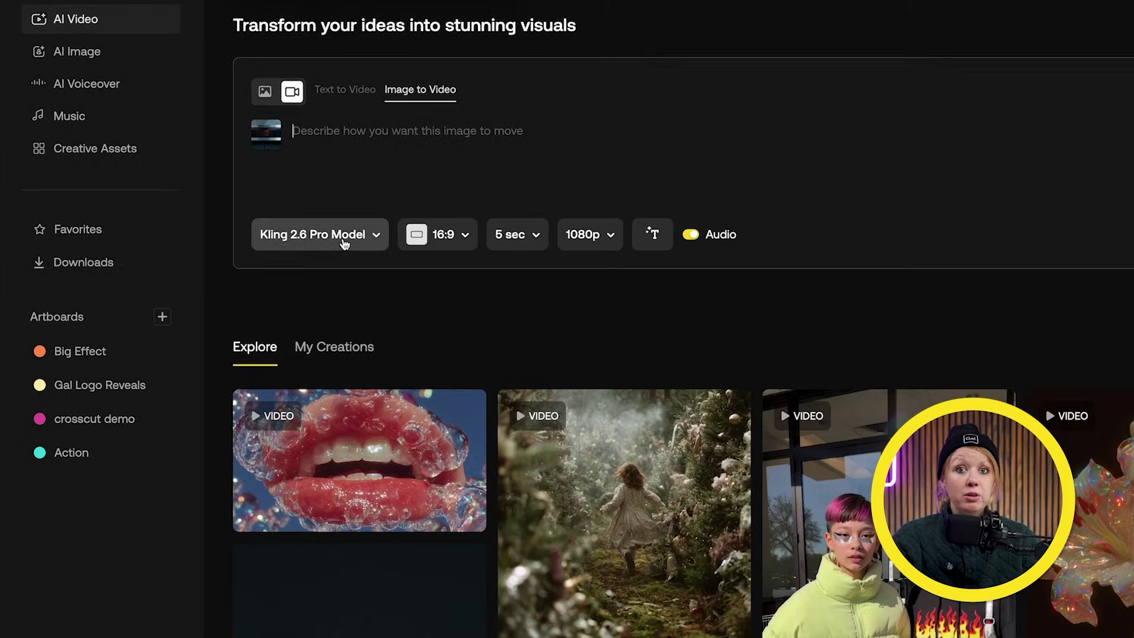
Scroll the video generation model list to find Kling 2.6 Pro.
left_click(342, 239)
scroll(597, 328, "down", 5)
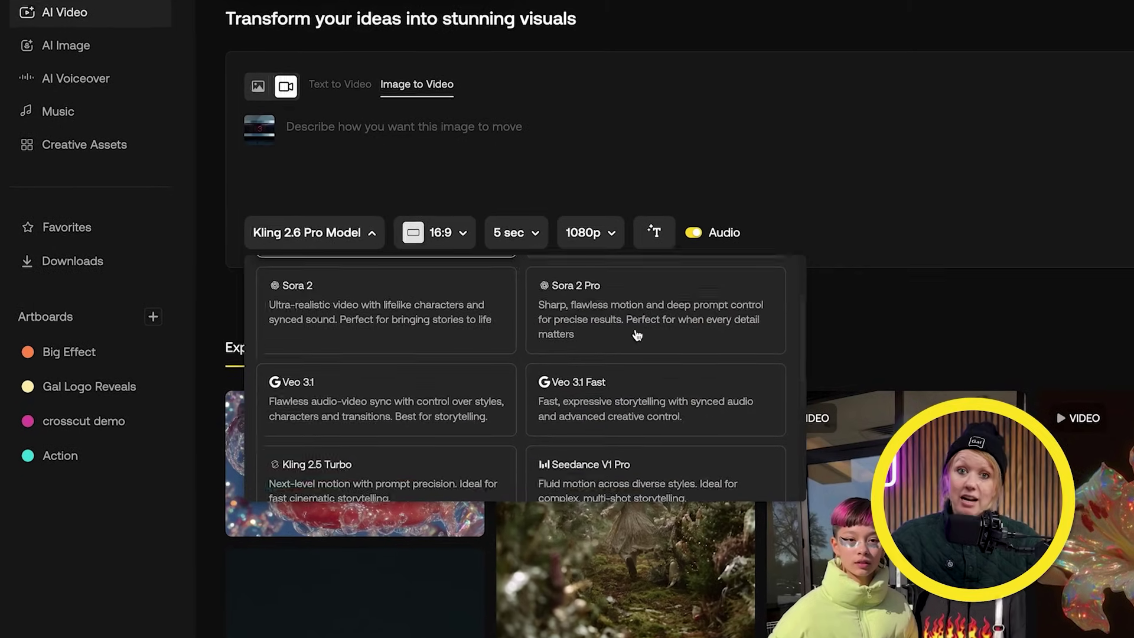
scroll(638, 334, "down", 3)
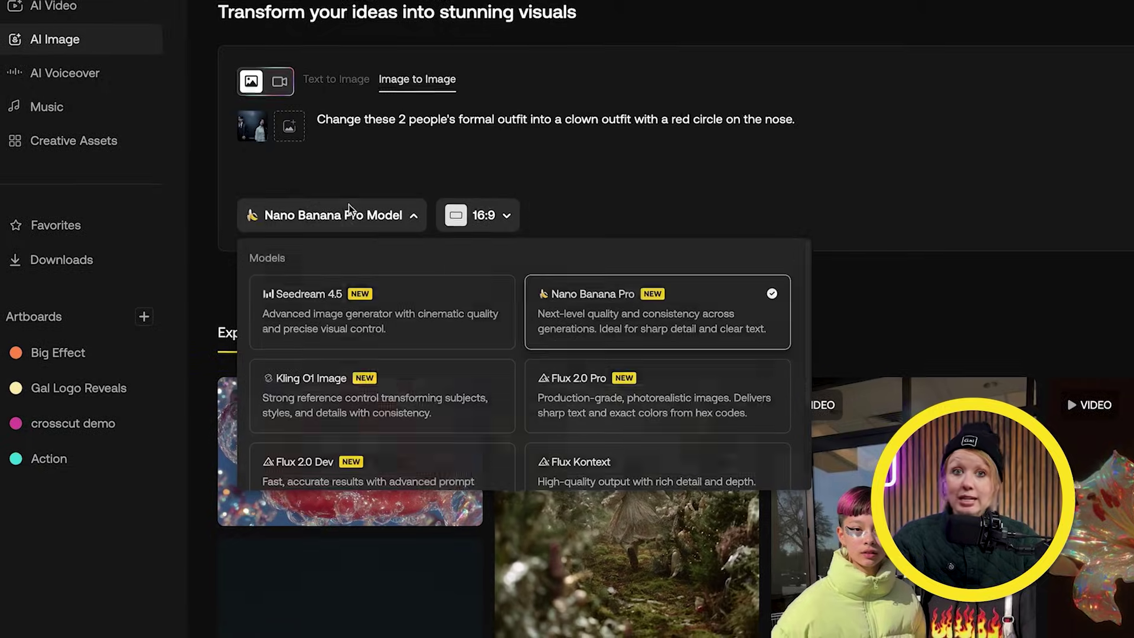
scroll(412, 364, "down", 2)
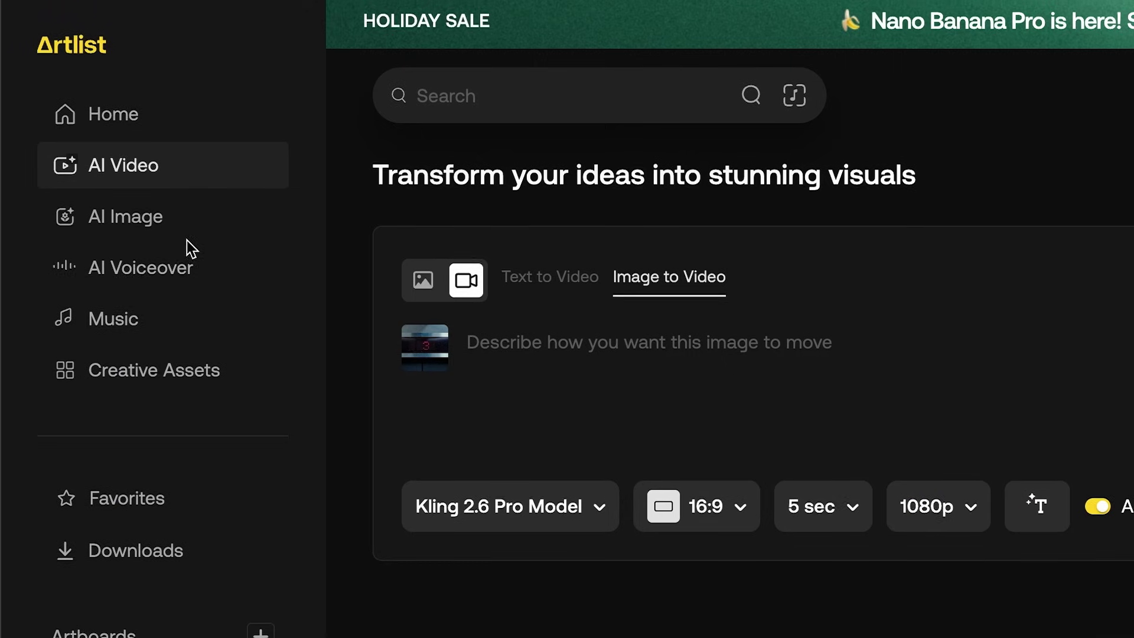
scroll(152, 263, "down", 3)
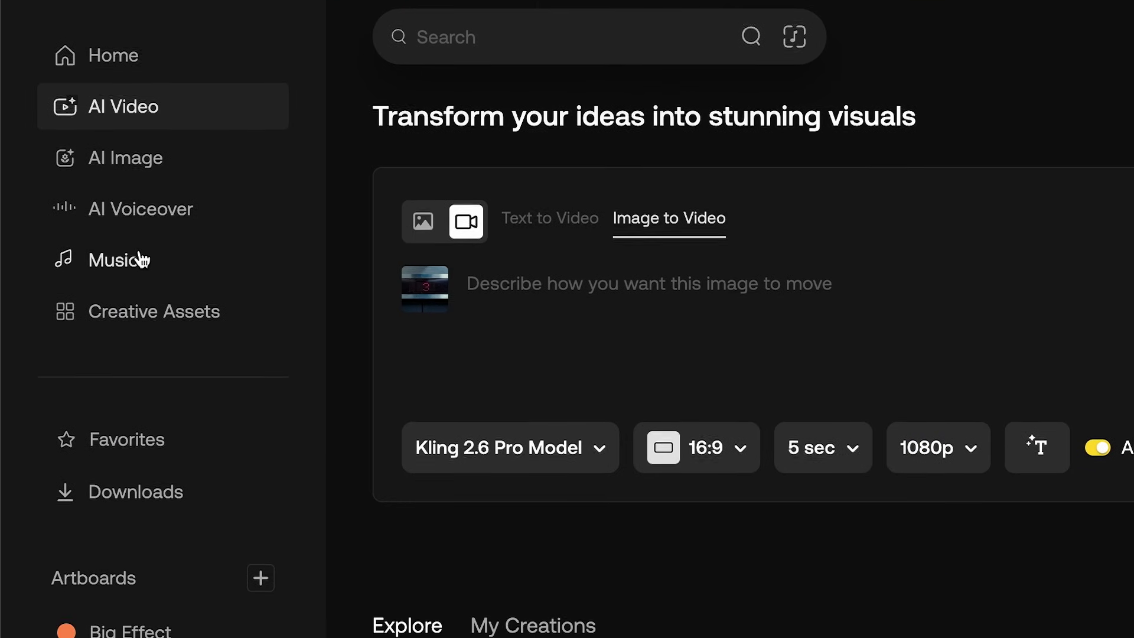
Expand Creative Assets in the sidebar and browse the Templates library.
left_click(137, 247)
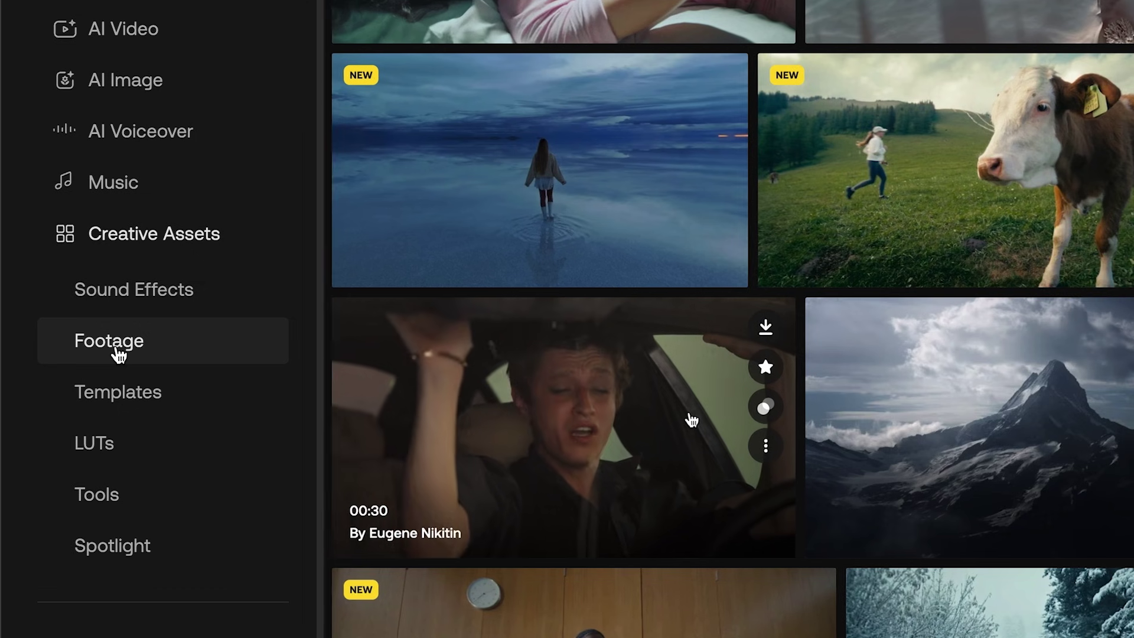
left_click(118, 392)
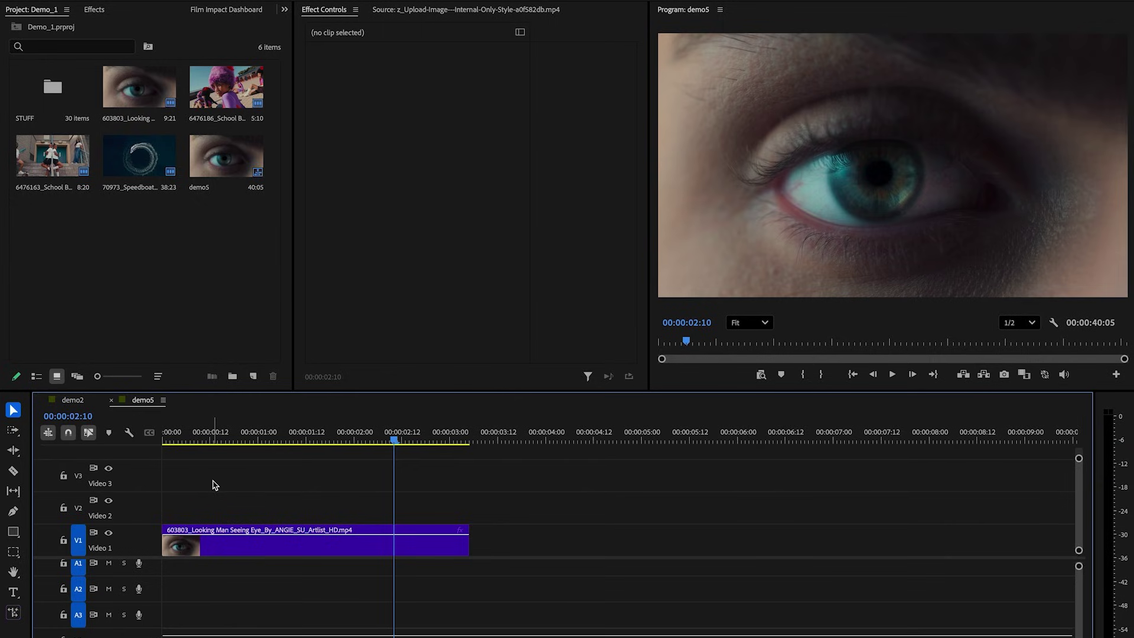
Draw an object mask on the iris of the Video 1 eye clip and track it.
left_click(192, 540)
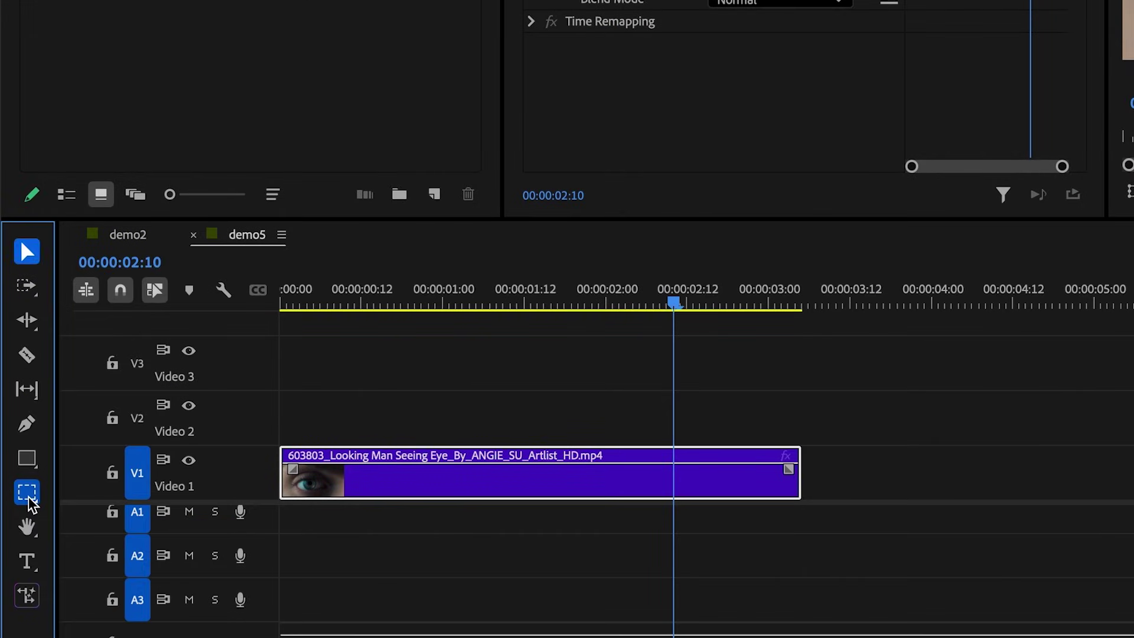
left_click(15, 550)
left_click(118, 492)
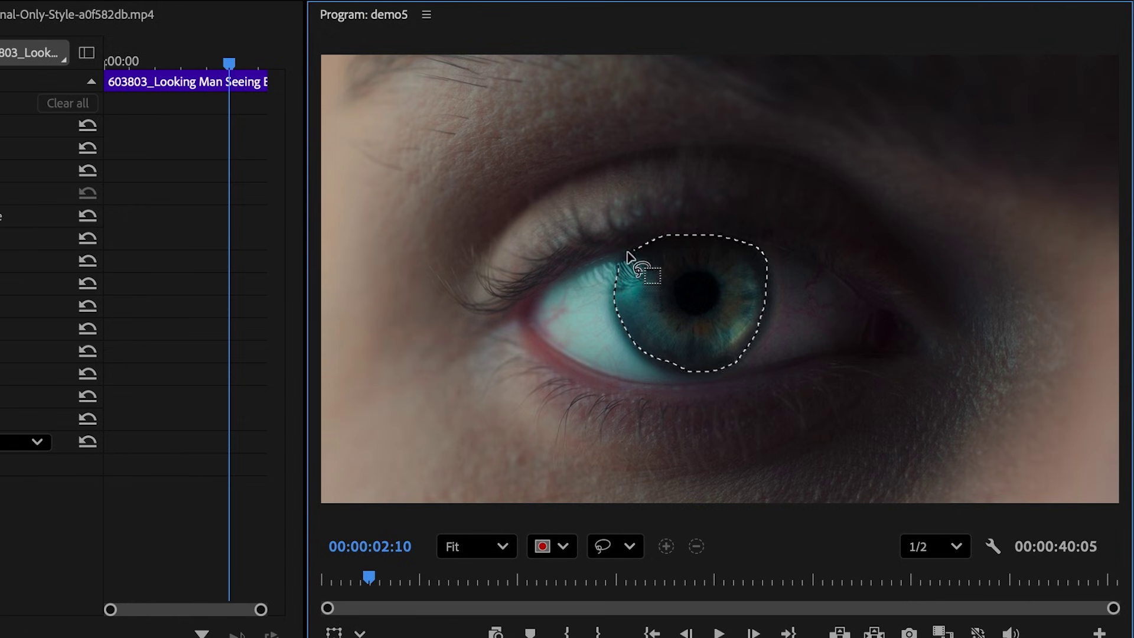
left_click(627, 257)
key("Home")
left_click(0, 145)
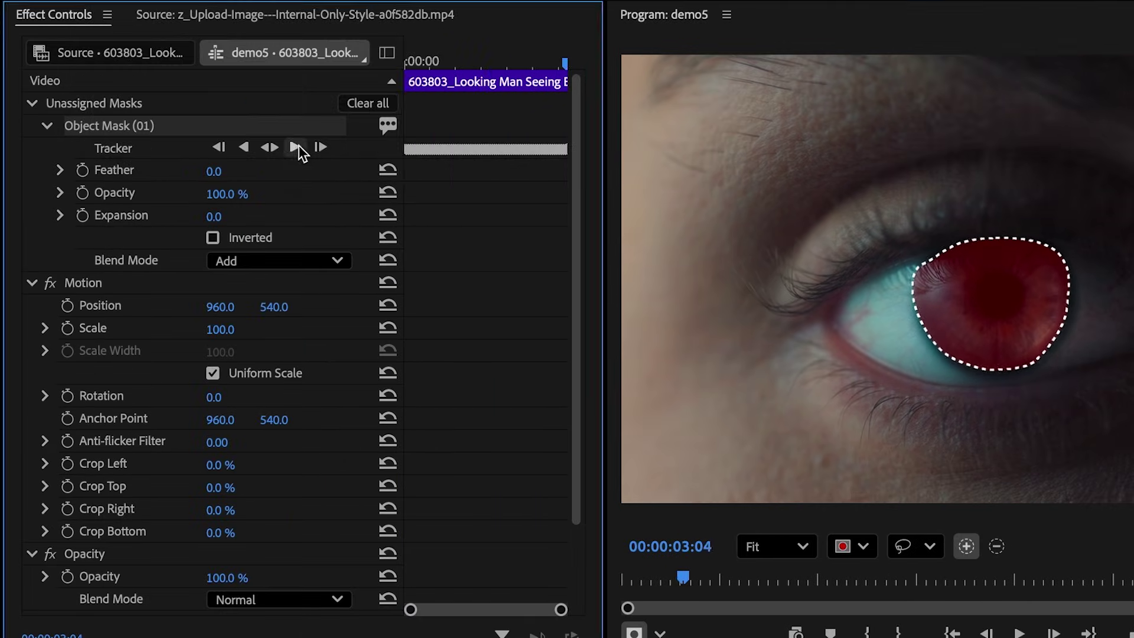
key("Home")
Apply the iris mask to Opacity, duplicate the clip onto Video 2, and invert the mask.
left_click_drag(113, 126, 93, 551)
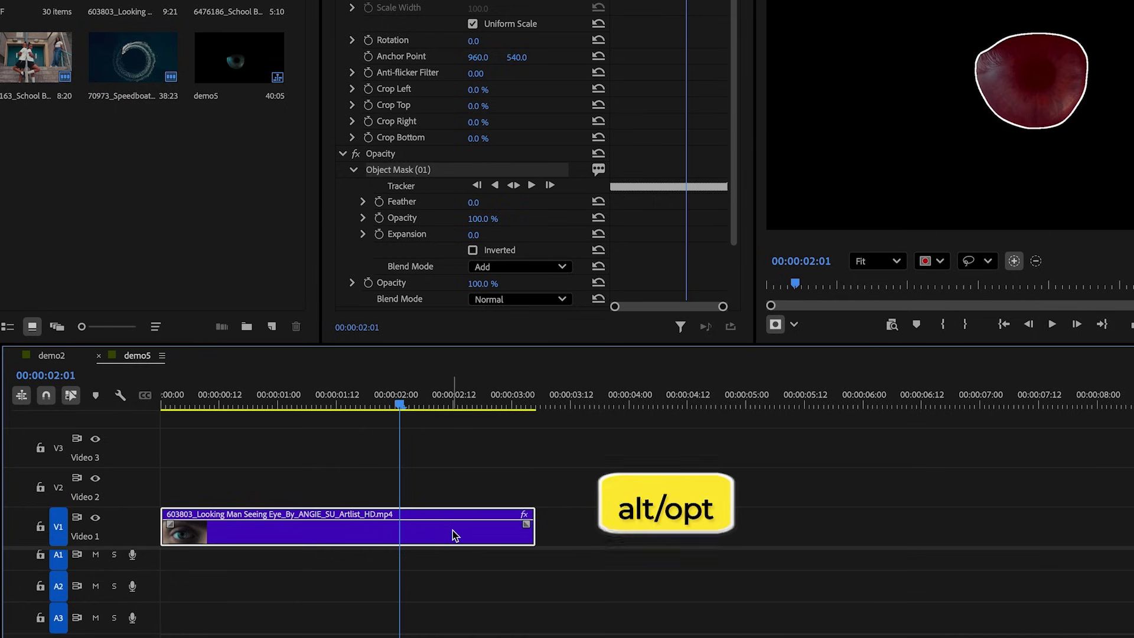
left_click_drag(453, 530, 450, 483)
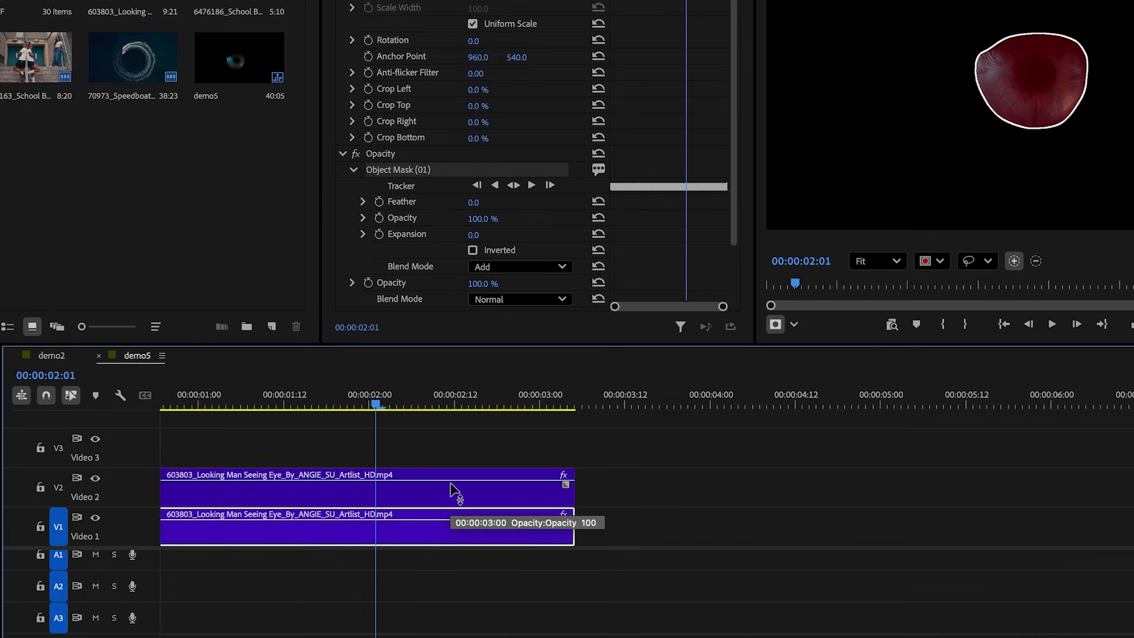
scroll(451, 502, "up", 3)
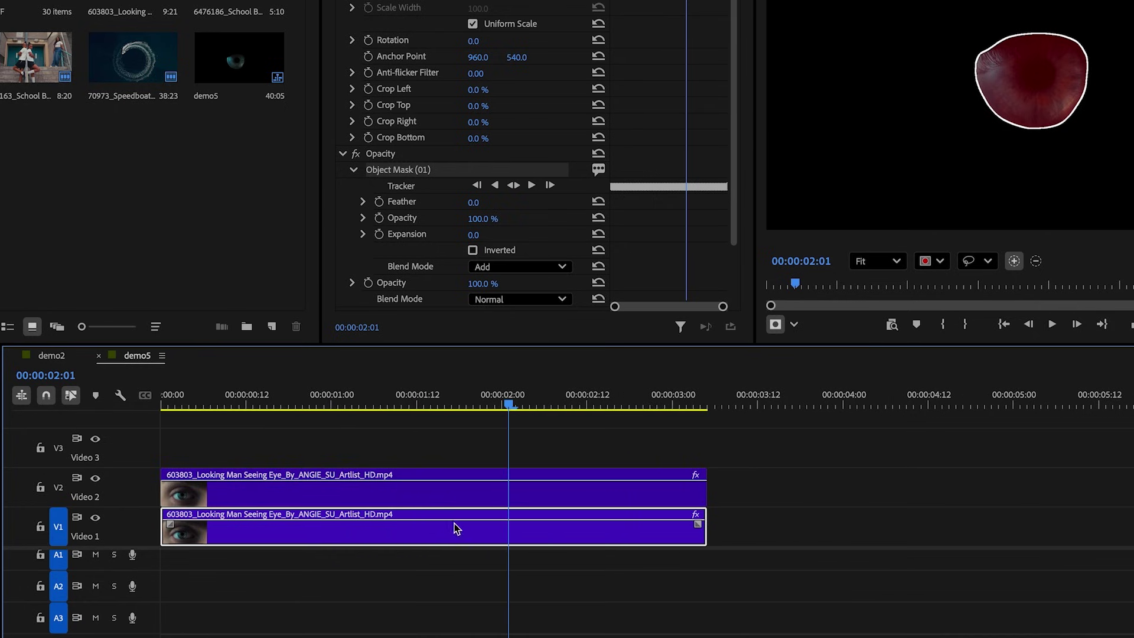
left_click(472, 250)
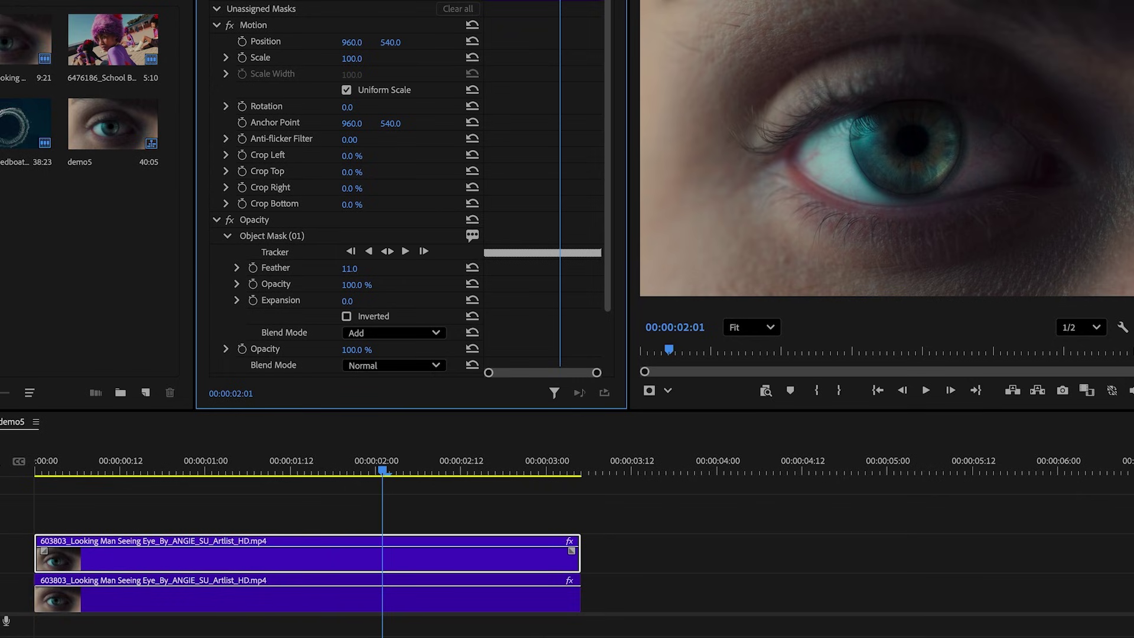
Set the lower eye clip's inverted mask feather to 18.
left_click(346, 591)
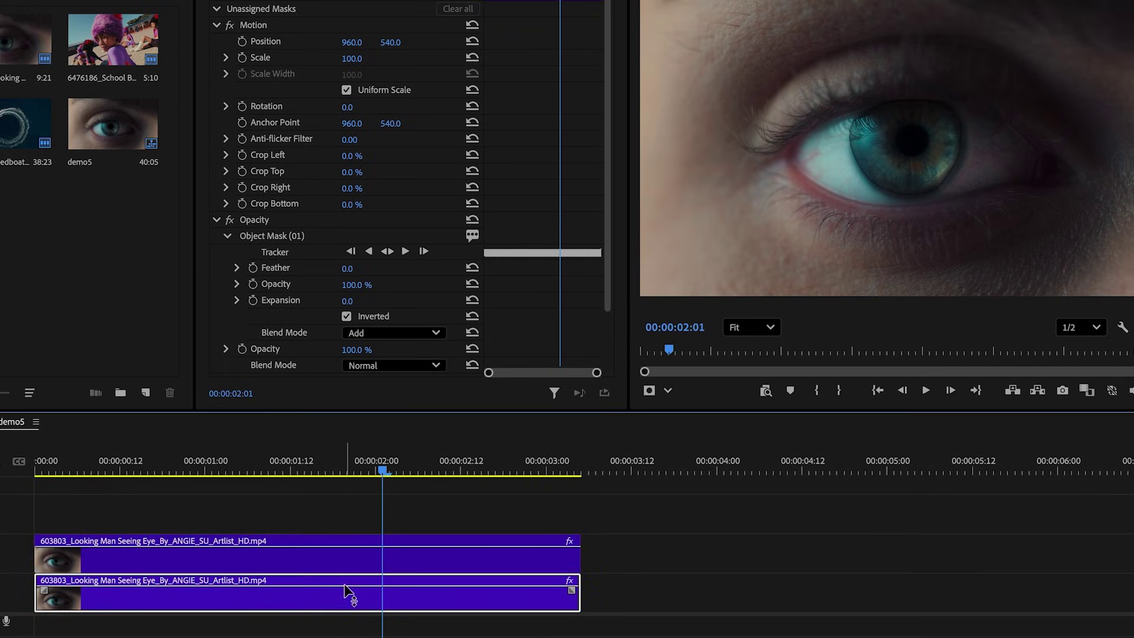
left_click_drag(347, 269, 349, 269)
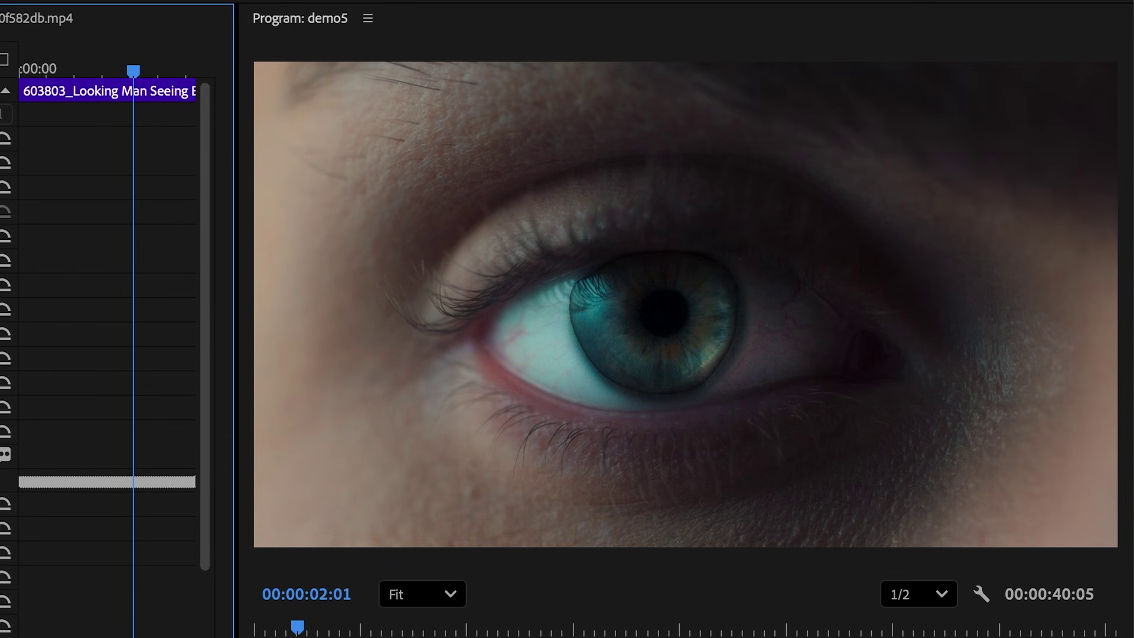
left_click(363, 268)
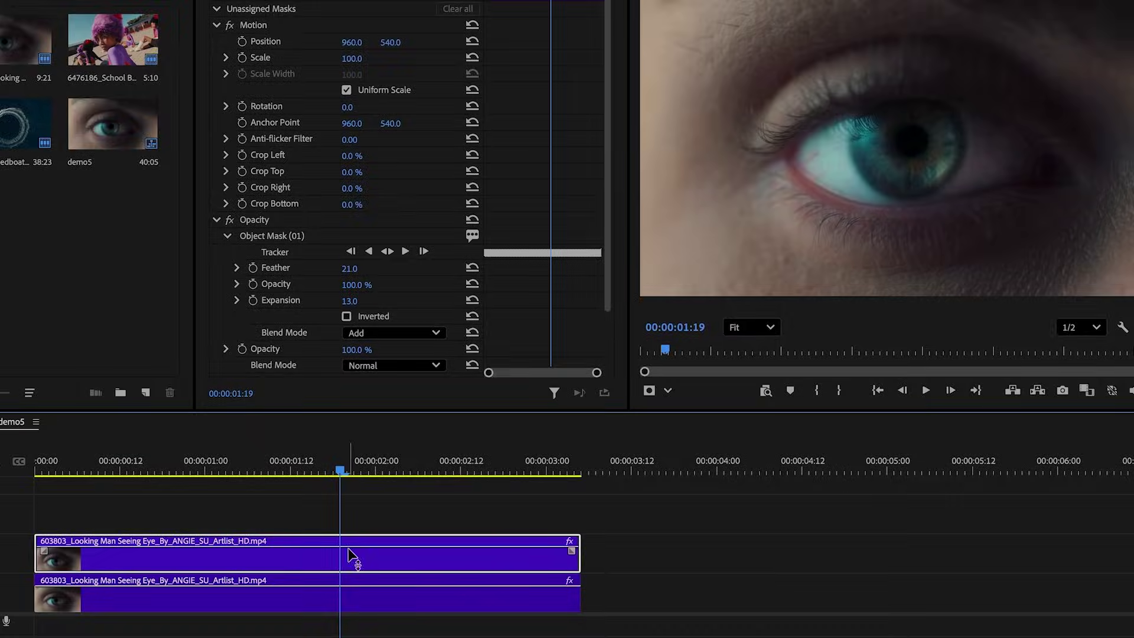
Disable each eye clip in turn to preview, then move the lower clip up to Video 3.
left_click(346, 599)
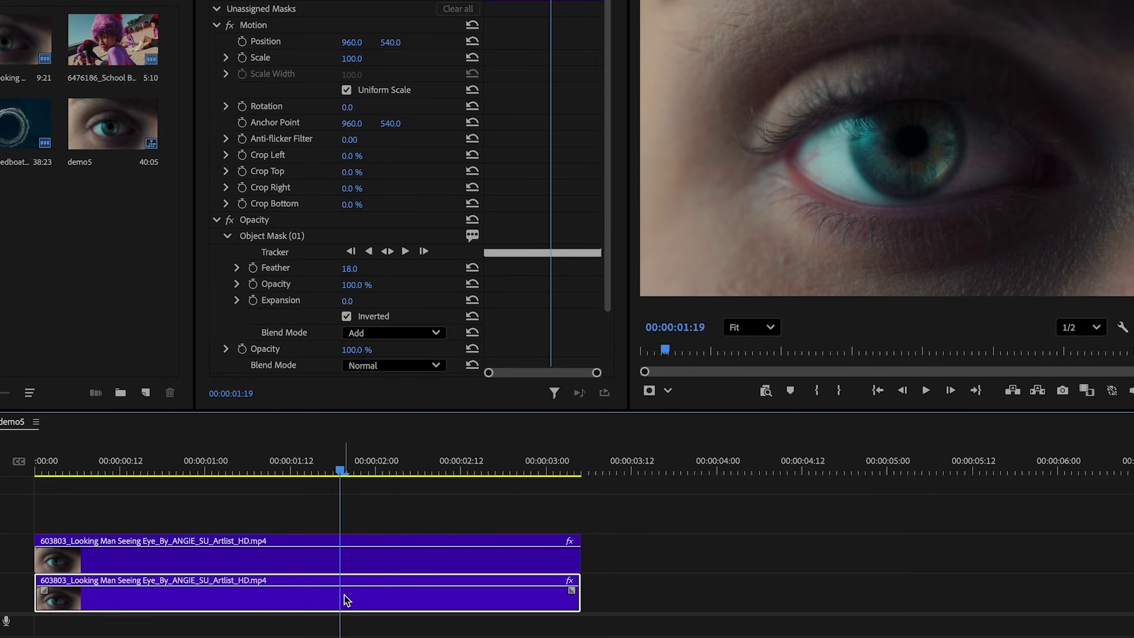
key("shift+super+d")
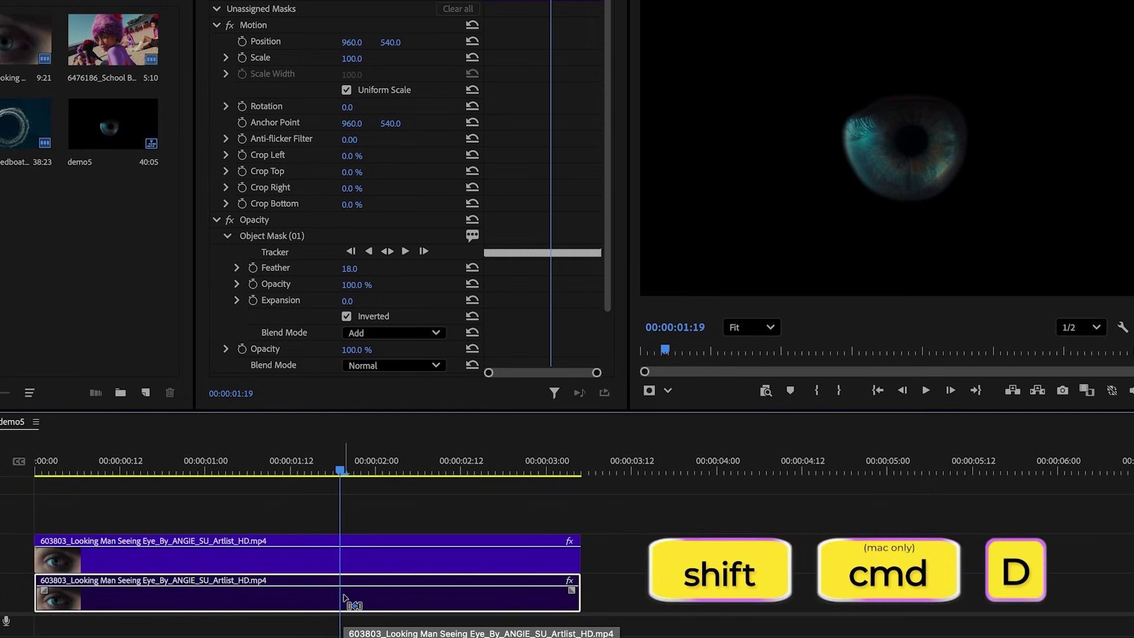
left_click(347, 557)
key("shift+super+d")
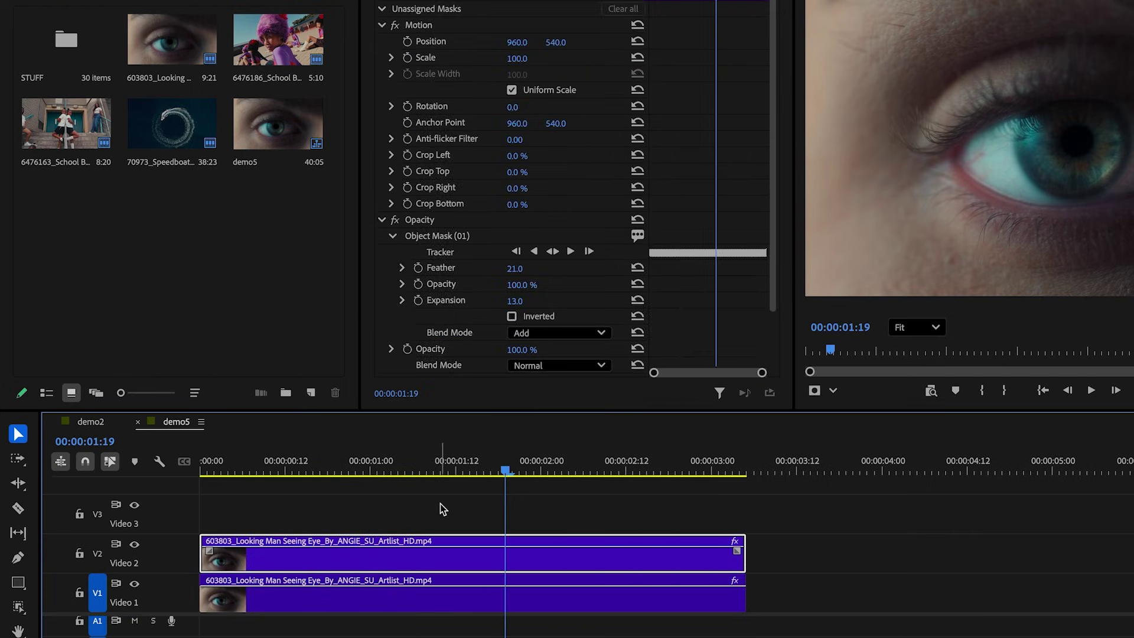
left_click_drag(575, 591, 579, 514)
Load the speedboat footage in the Source Monitor and mark its In point.
left_click(175, 141)
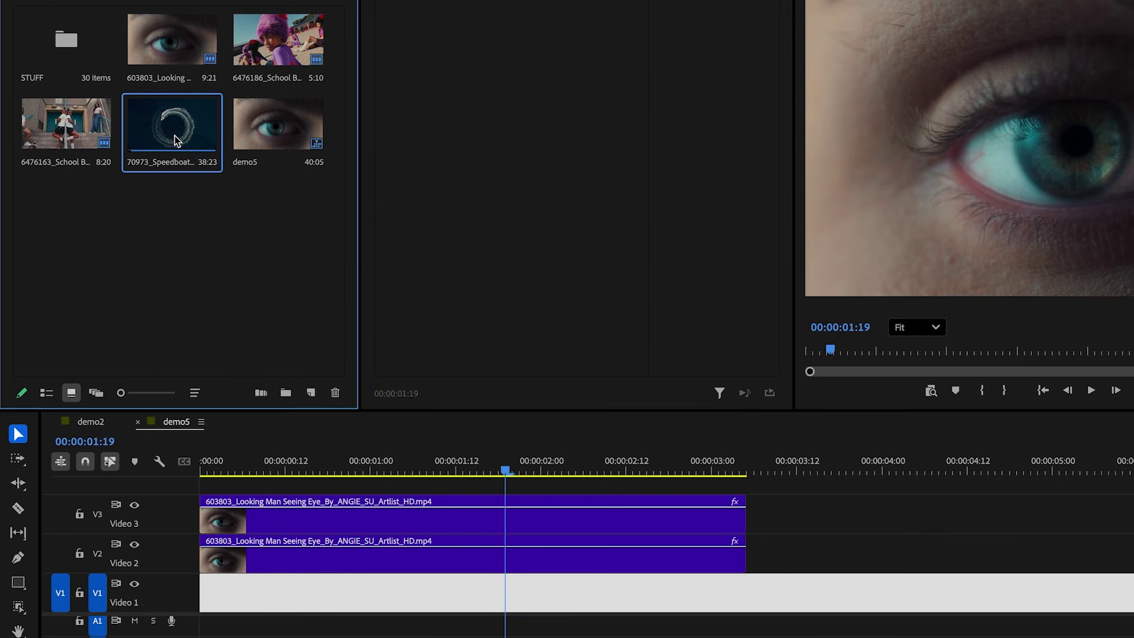
double_click(175, 142)
left_click_drag(416, 350, 478, 592)
key("i")
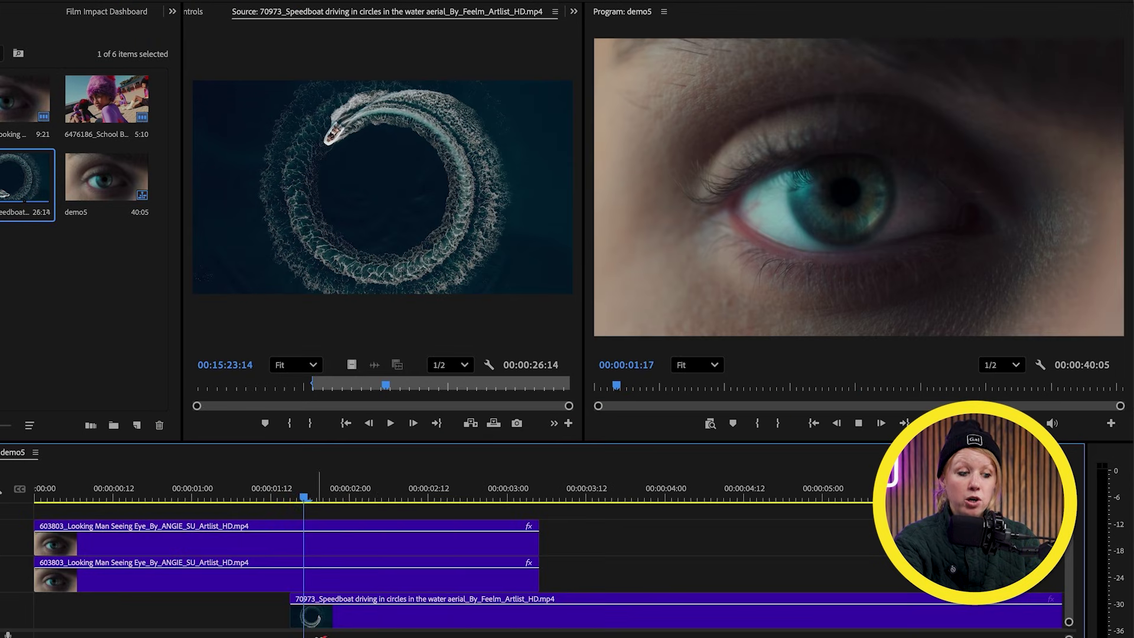
Stop playback, return to 00:00:01:09, and search Effects for 'blur'.
key("space")
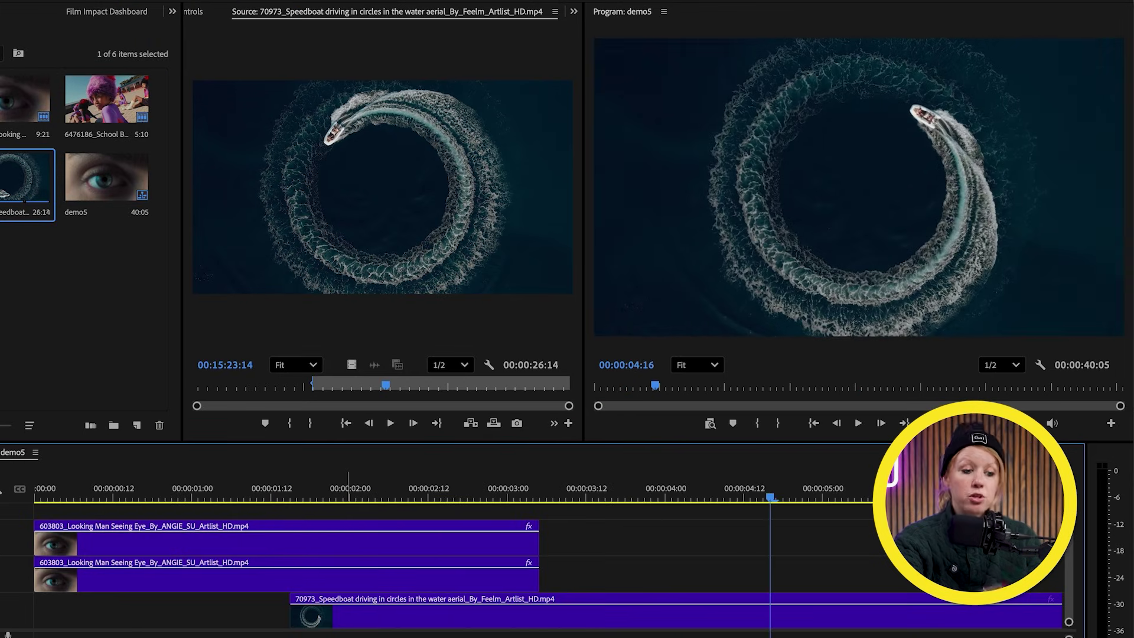
left_click(252, 499)
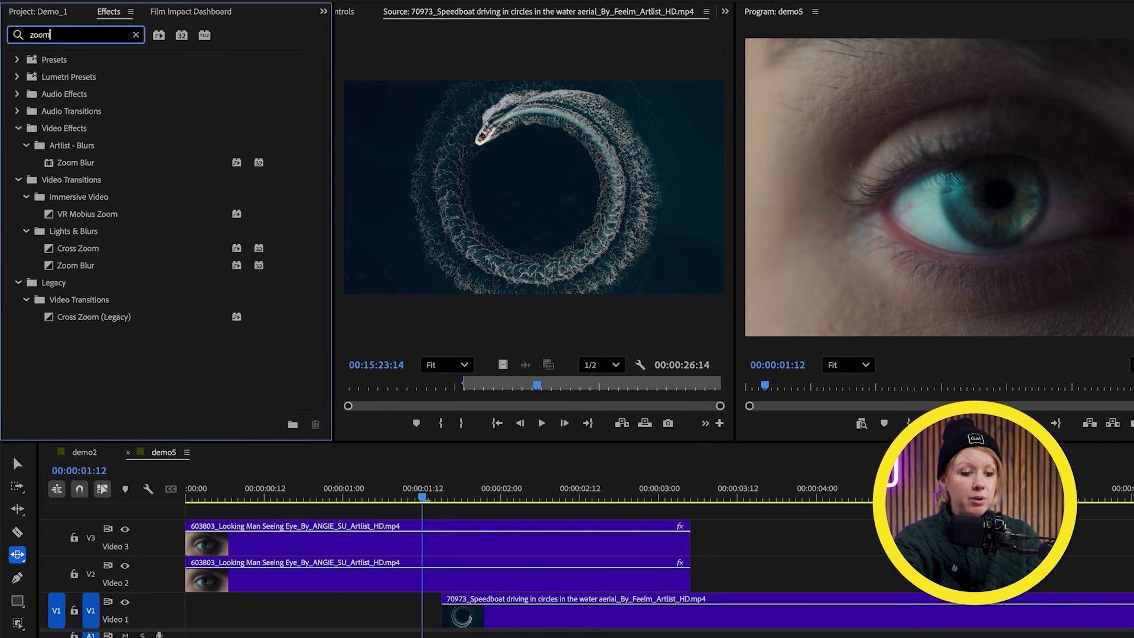
type("bl")
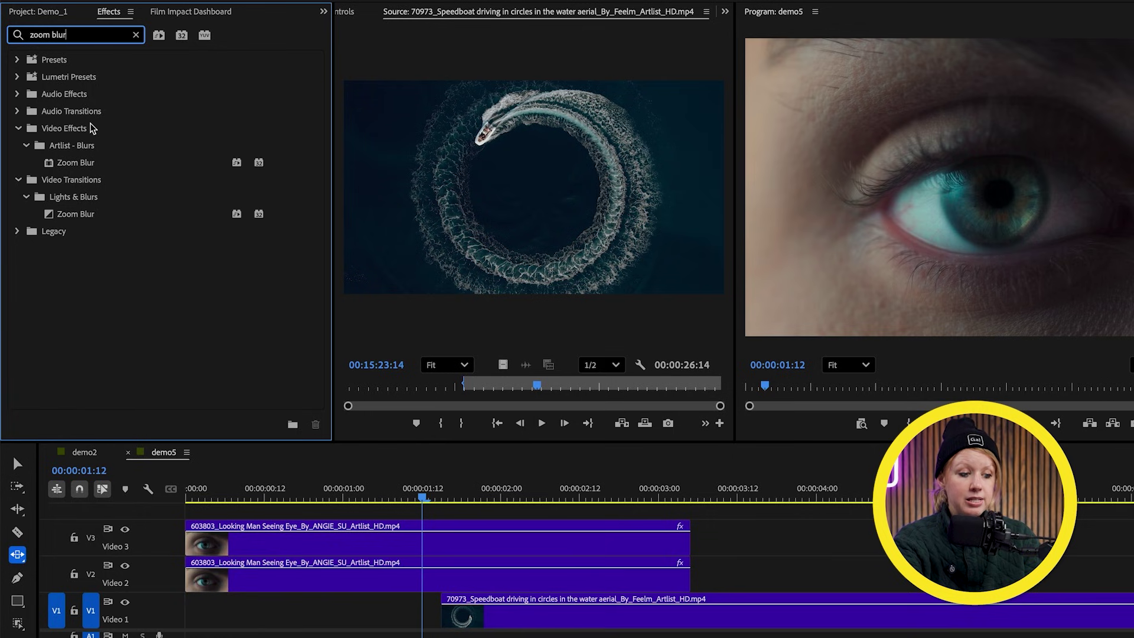
type("ur")
Put Zoom Blur on the Video 2 eye clip's end and speedboat clip's start, then shift the speedboat later.
left_click(80, 164)
left_click_drag(75, 214, 668, 584)
left_click_drag(668, 531, 689, 530)
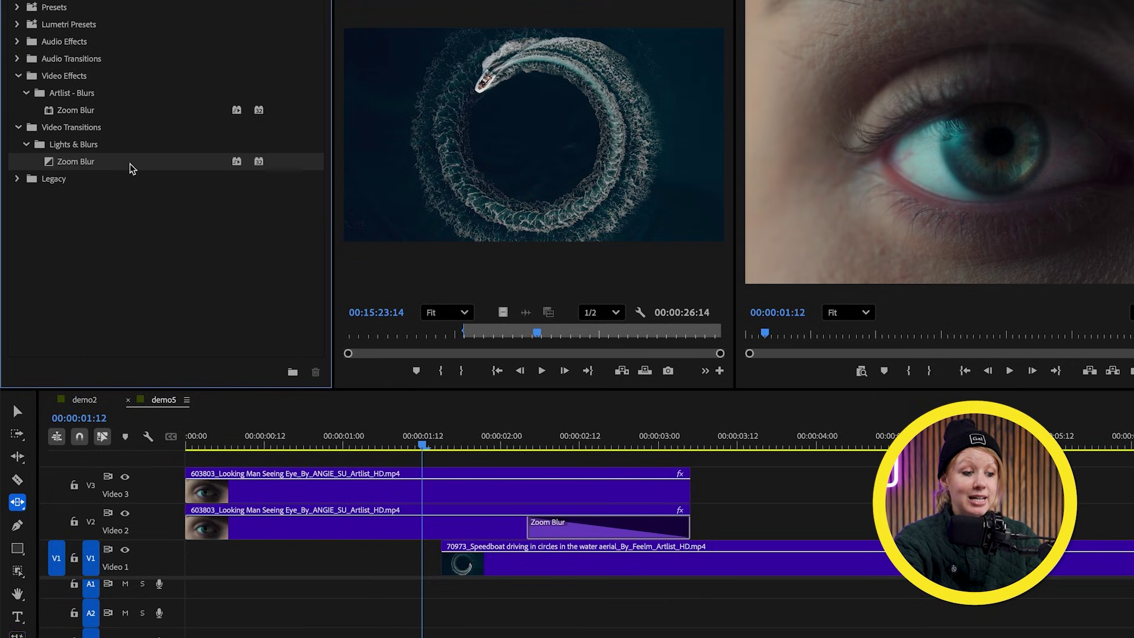
left_click_drag(487, 577, 447, 569)
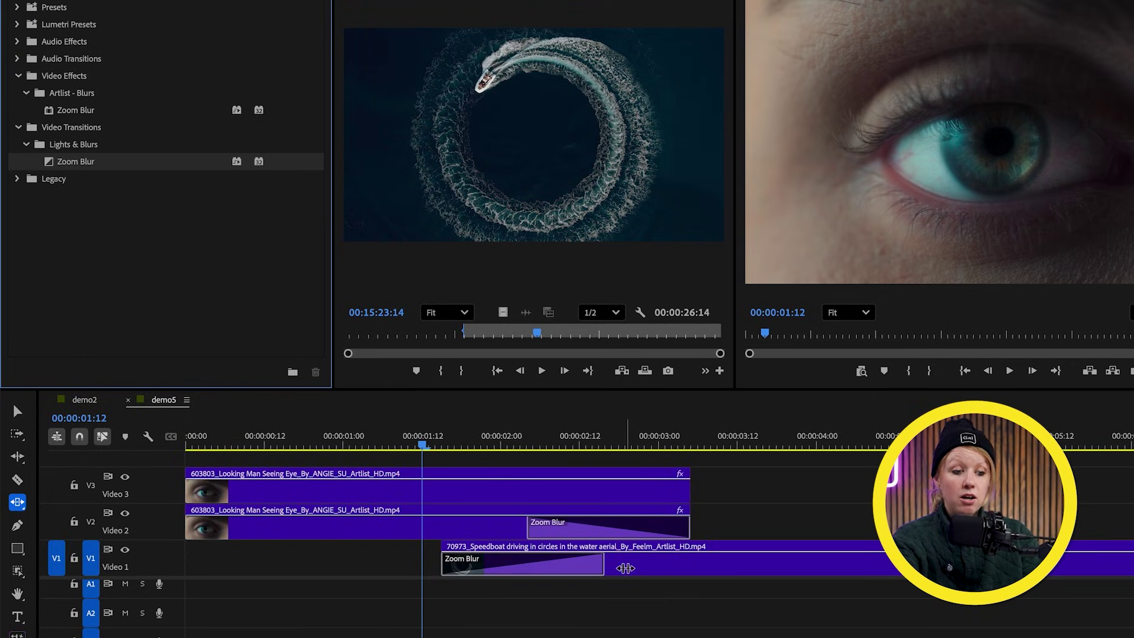
key("v")
left_click_drag(625, 568, 713, 565)
Apply the default transition to the top eye clip and preview from 00:00:01:12 and 00:00:02:08.
left_click(459, 448)
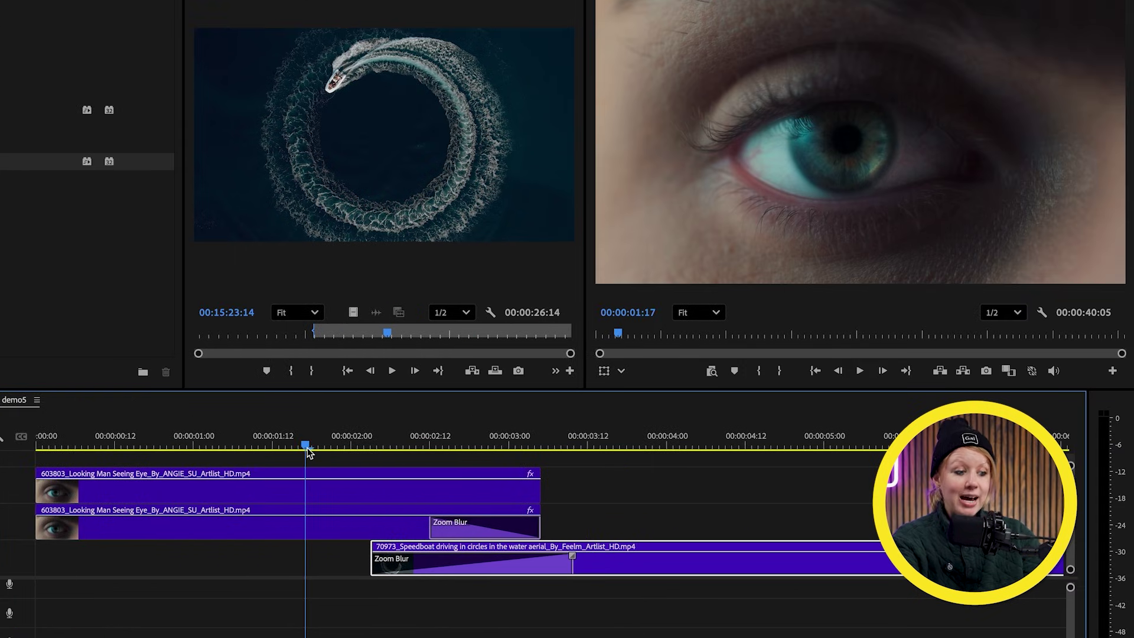
left_click(319, 487)
key("shift+super+d")
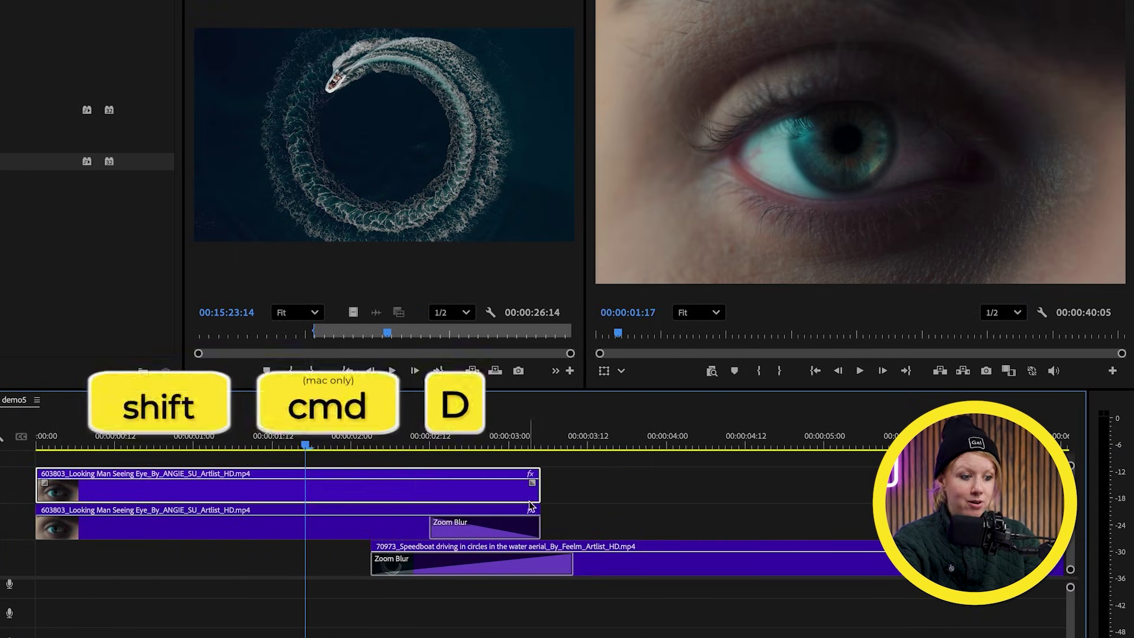
left_click(271, 443)
key("space")
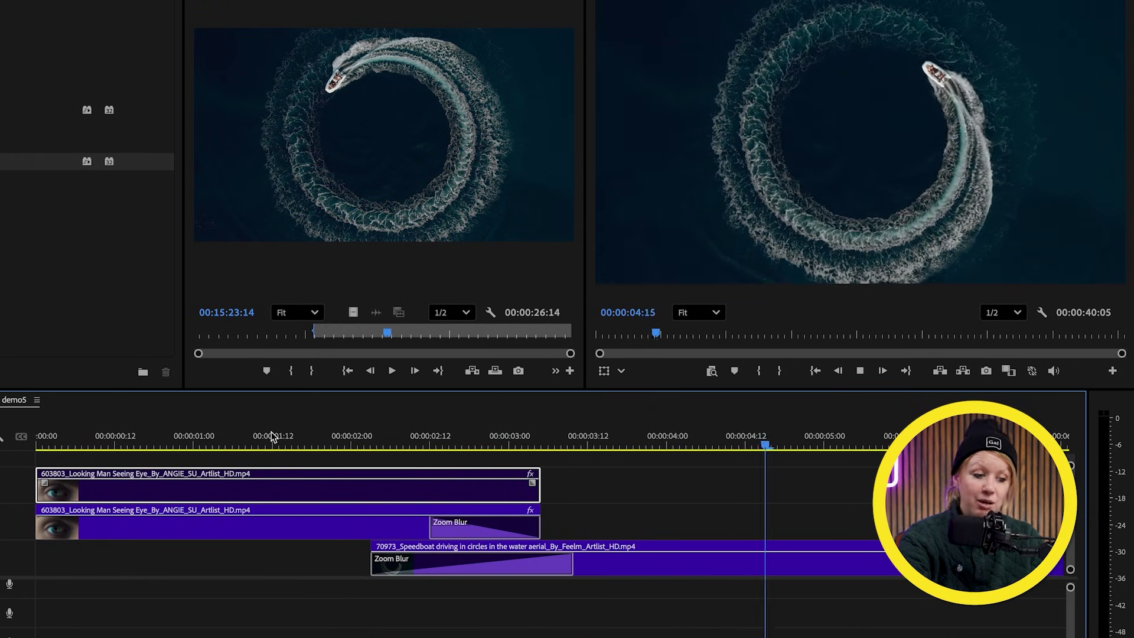
left_click_drag(271, 443, 407, 448)
key("space")
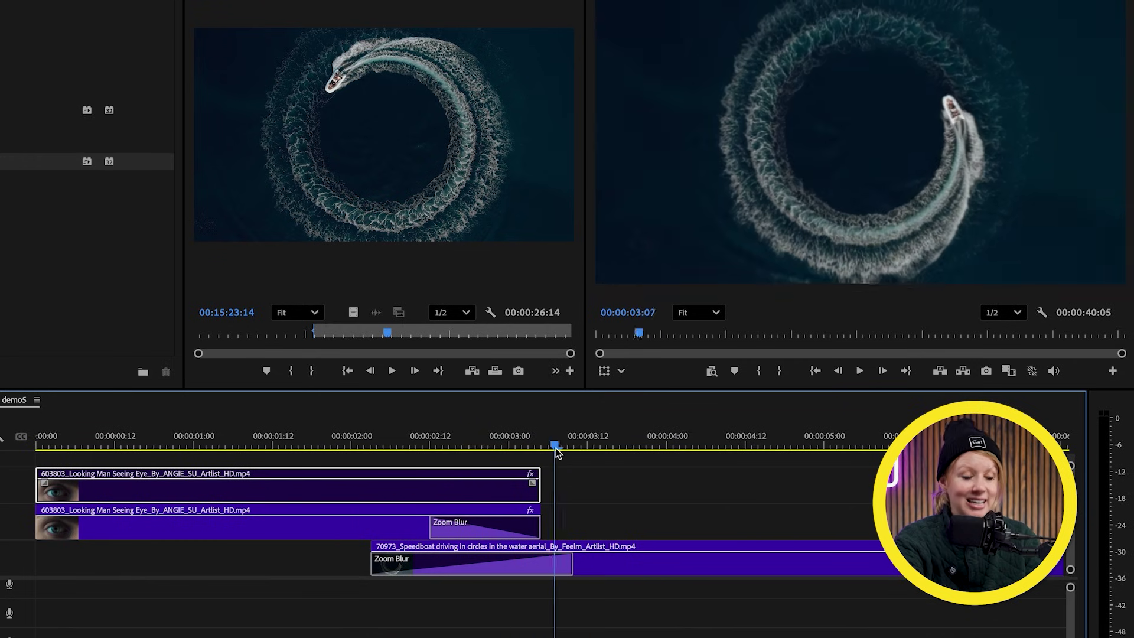
left_click(527, 442)
At 00:00:01:20, search for and choose the Motion Camera transition for the top eye clip.
left_click_drag(506, 440, 325, 446)
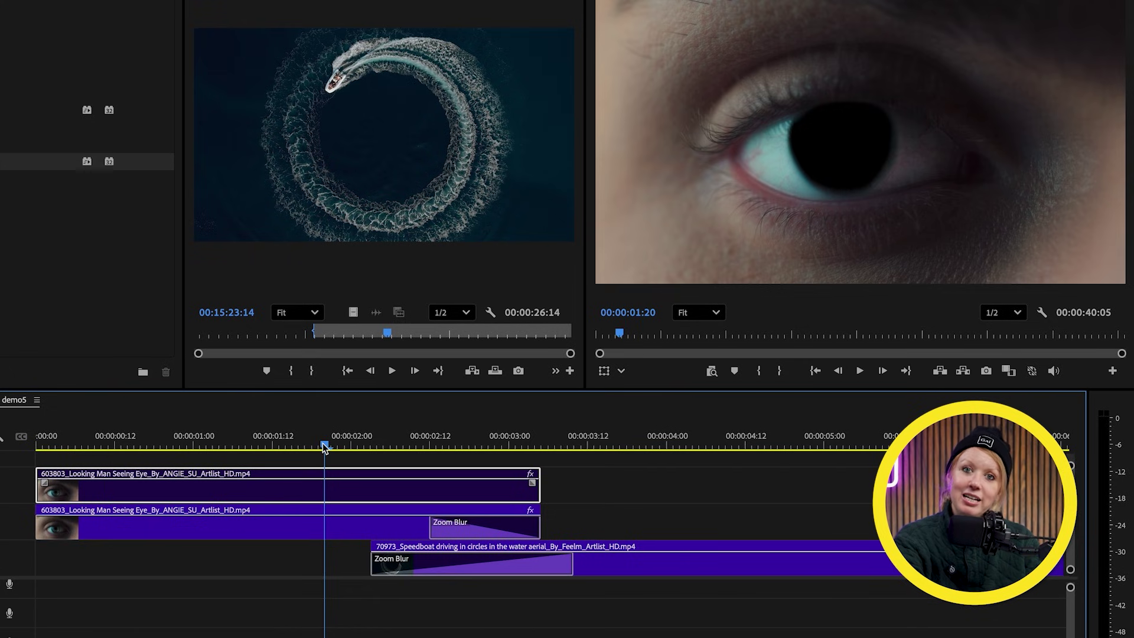
key("shift+super+d")
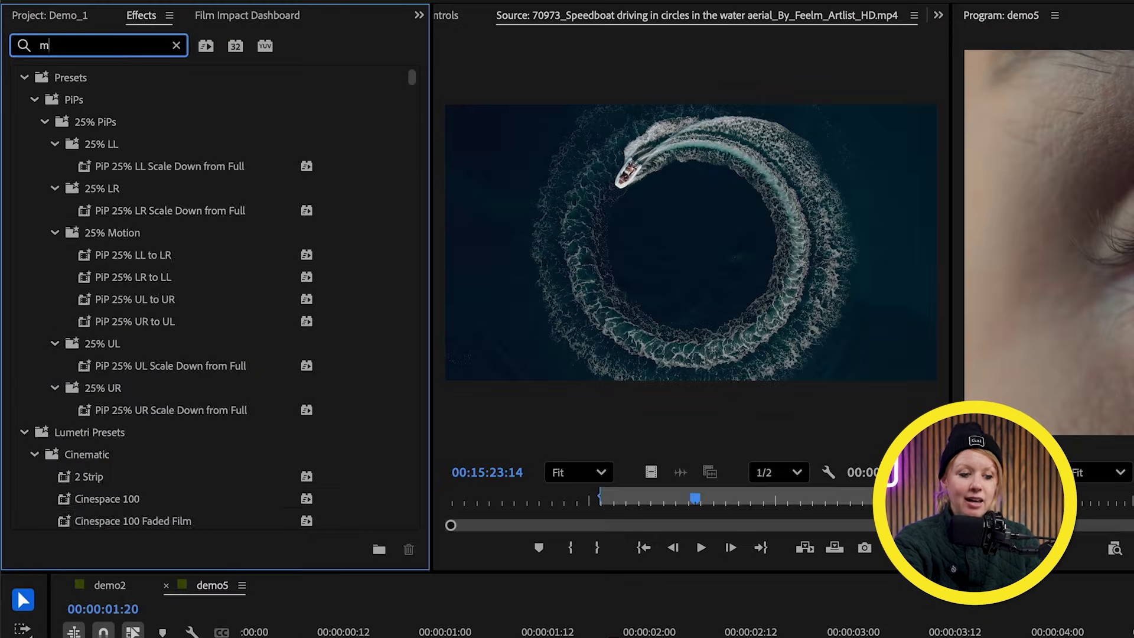
type("otion.")
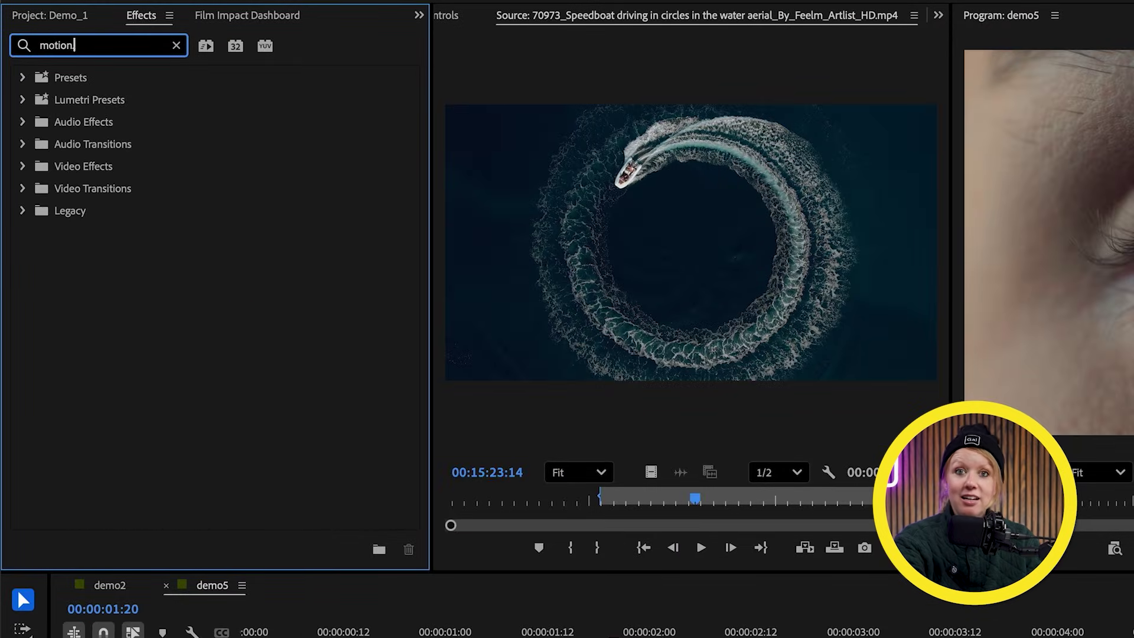
type(" cam")
left_click(135, 236)
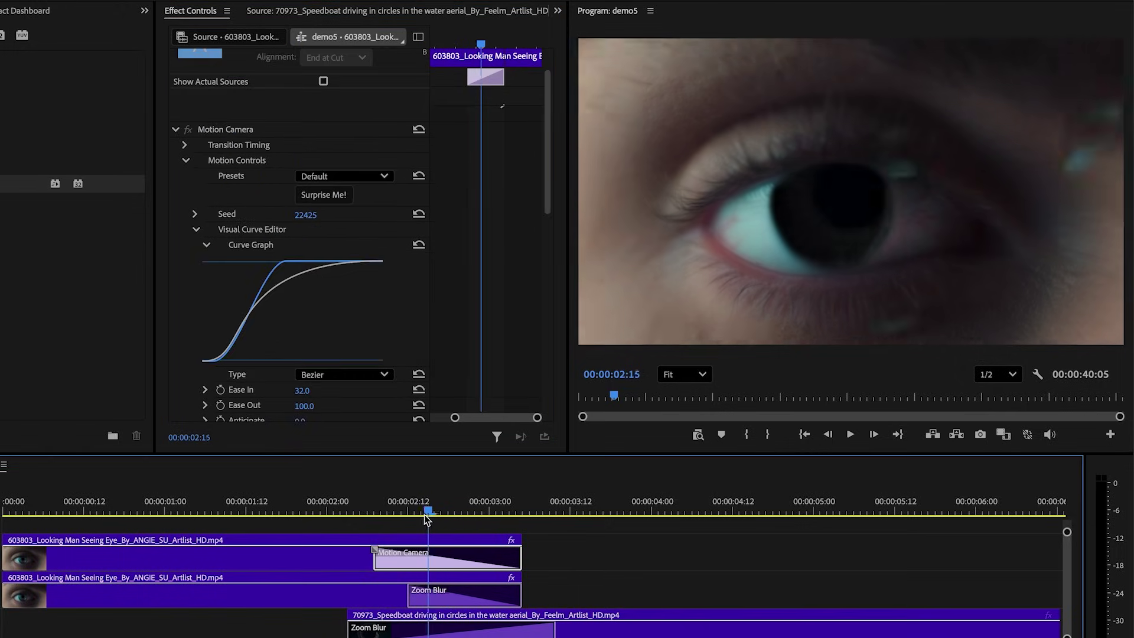
Reroll the Motion Camera seed with Surprise Me! until it reads 47193, then play the move.
mouse_move(425, 513)
left_mouse_down()
mouse_move(405, 513)
mouse_move(438, 519)
mouse_move(422, 519)
left_mouse_up()
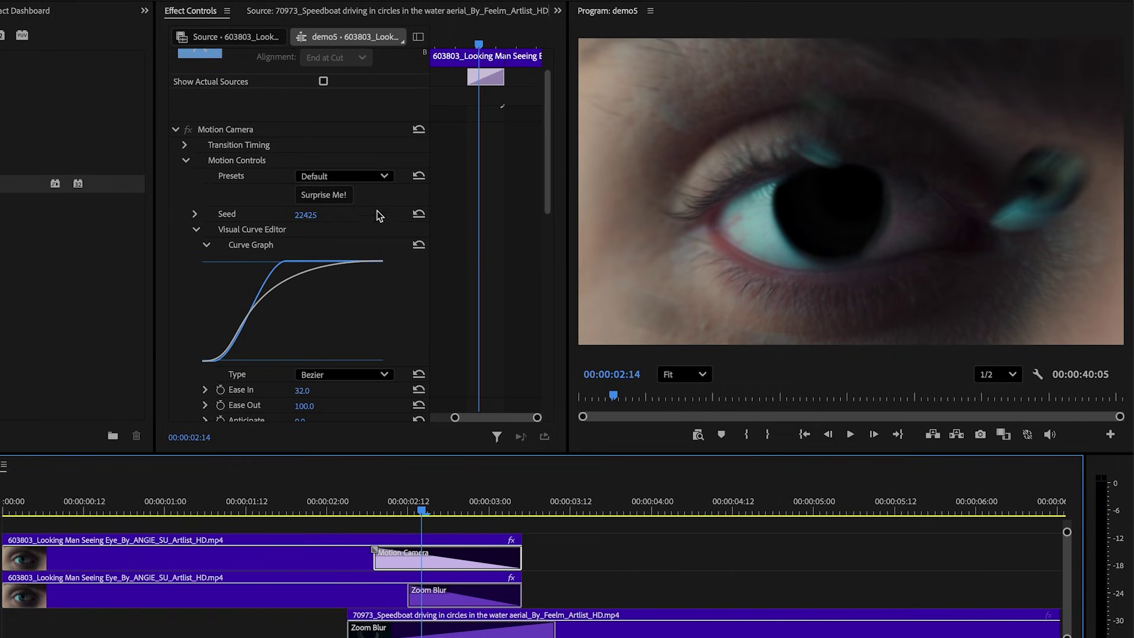
left_click(332, 195)
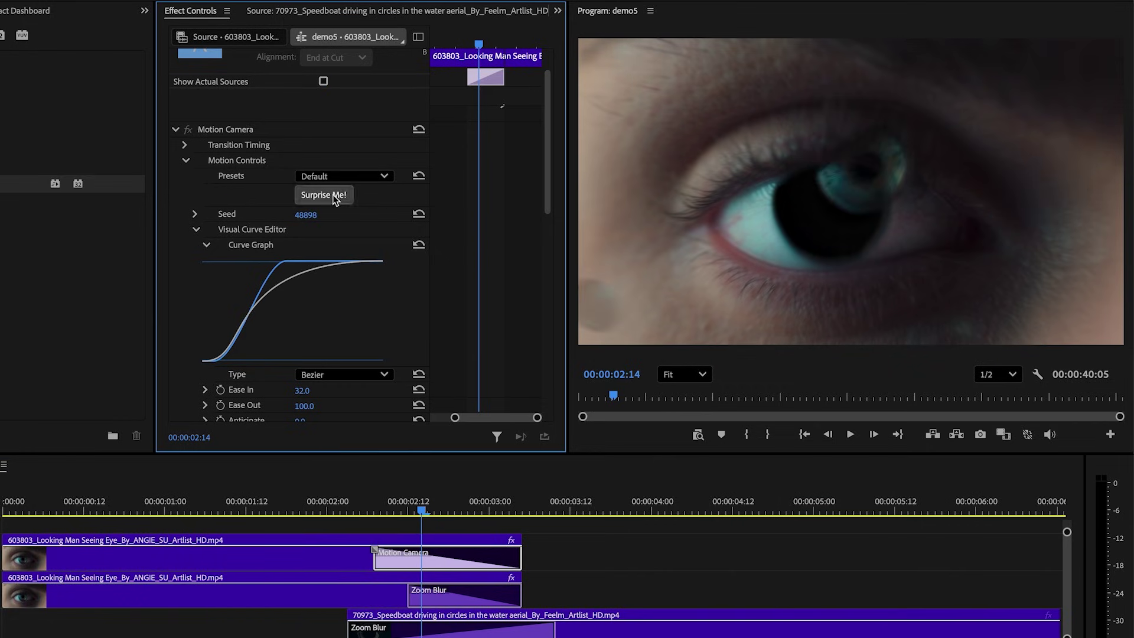
left_click(332, 195)
left_click(331, 195)
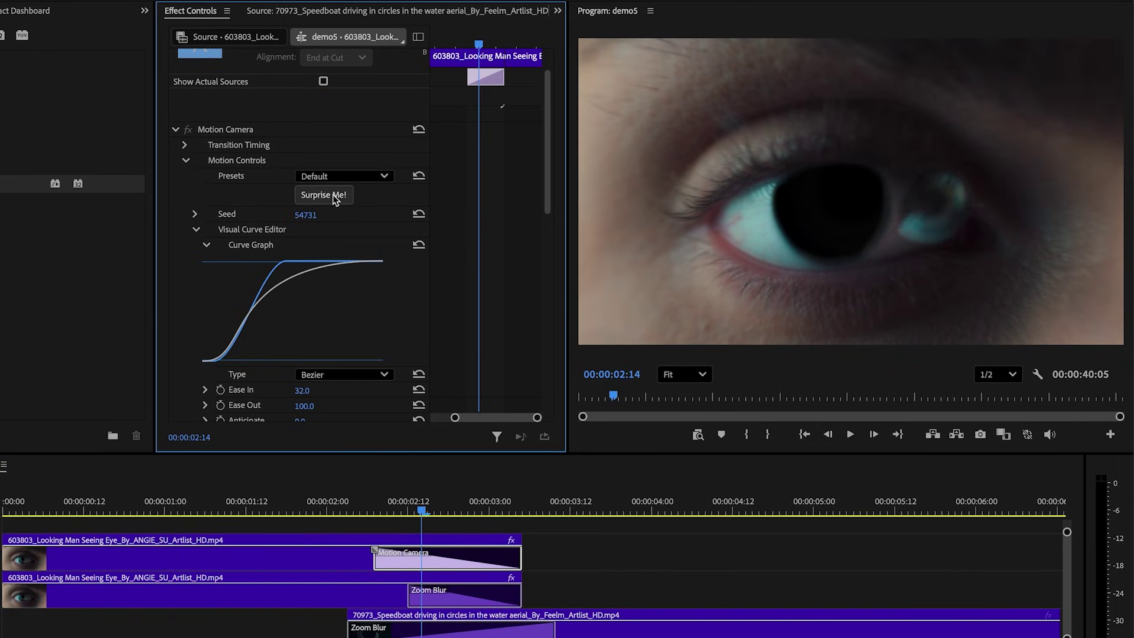
left_click(332, 195)
left_click(253, 505)
key("space")
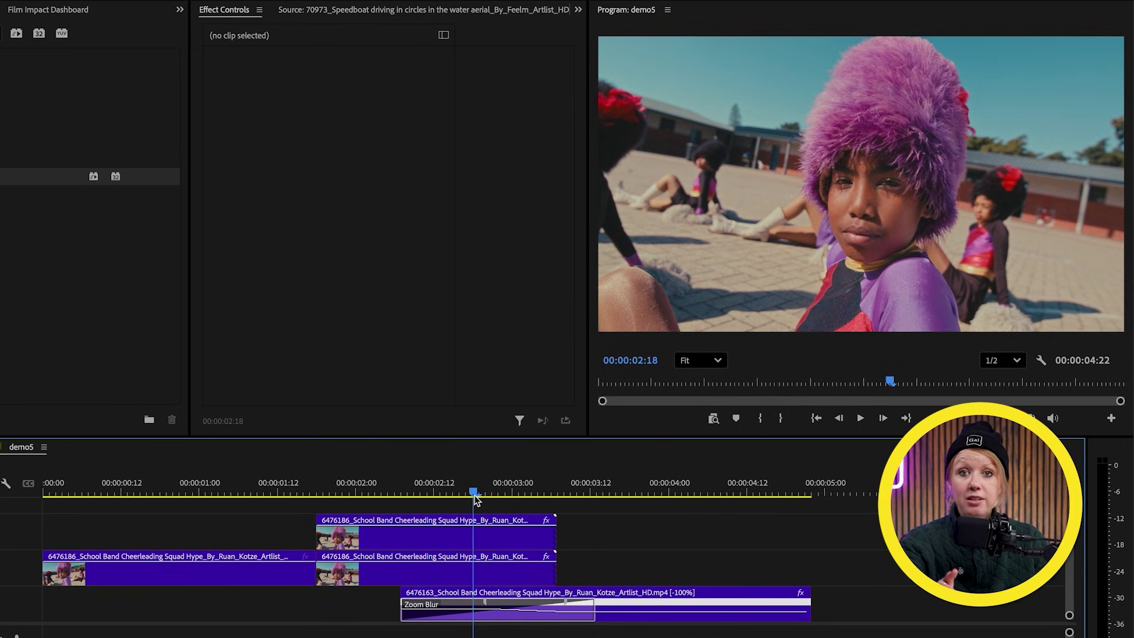
Add a Reverse Angle Flip Motion transition to the Video 3 clip's end and preview it.
left_click(493, 579)
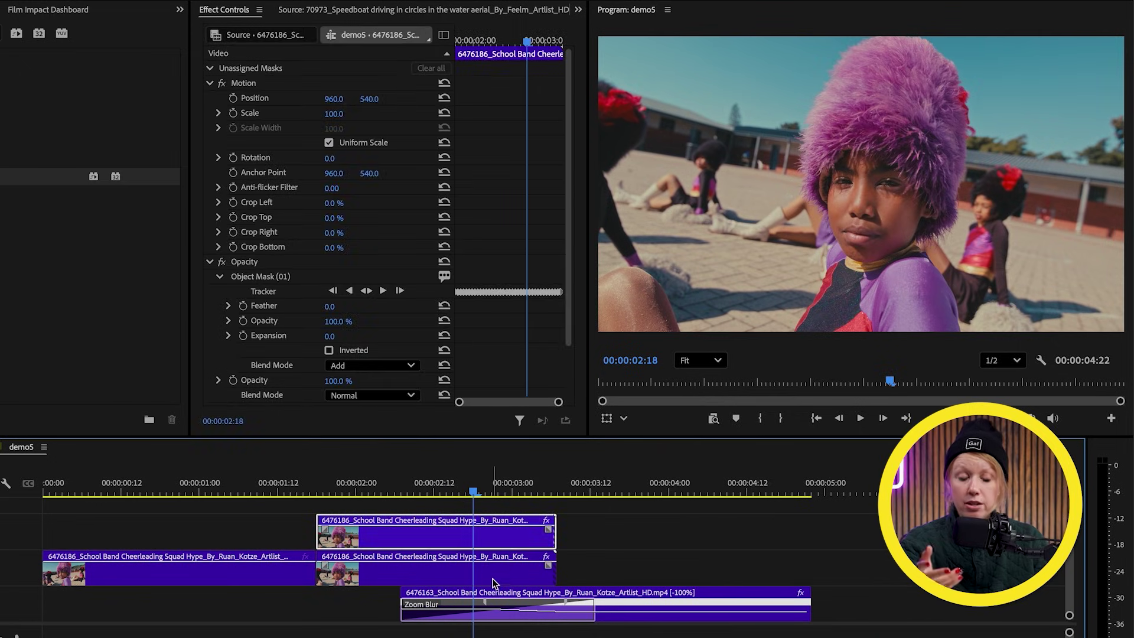
type("flip")
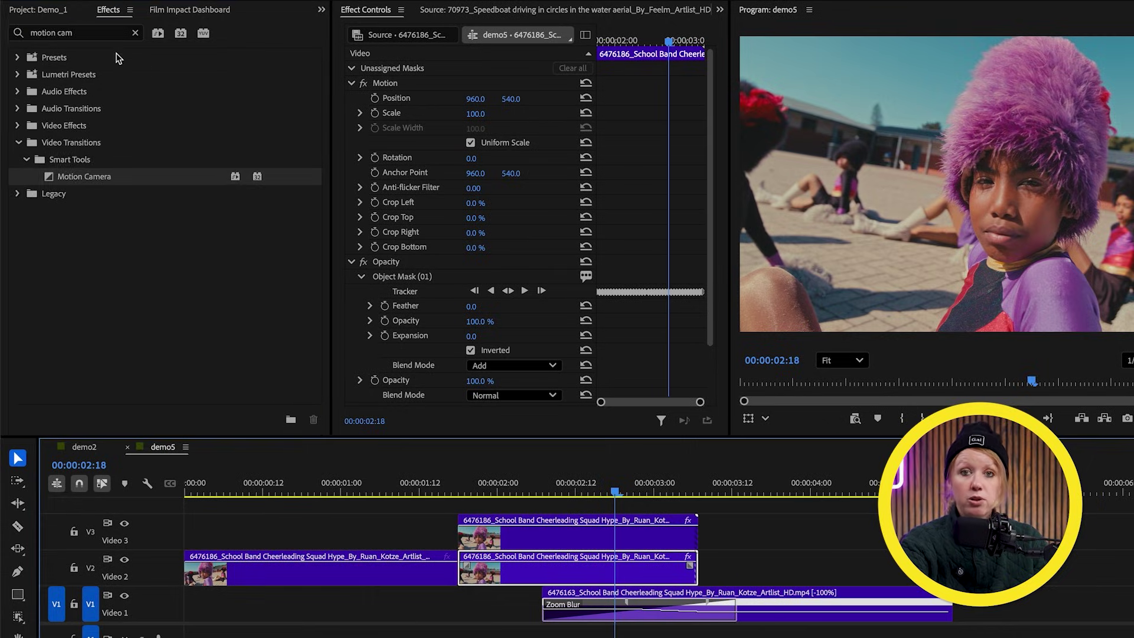
left_click(76, 228)
left_click_drag(375, 348, 661, 534)
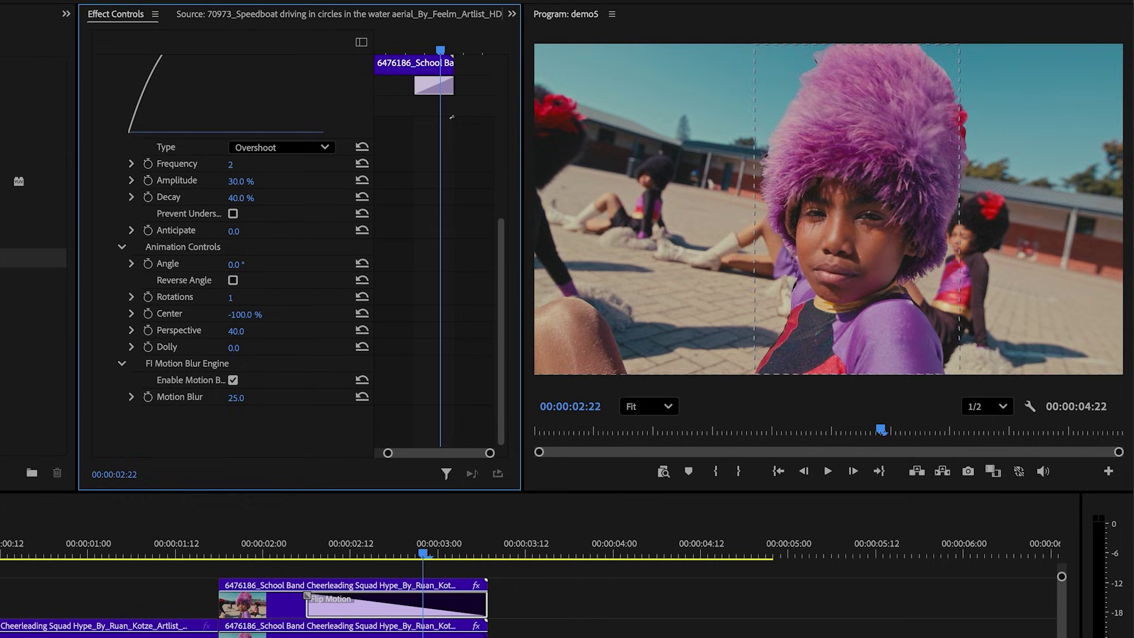
left_click(232, 280)
left_click(291, 549)
key("space")
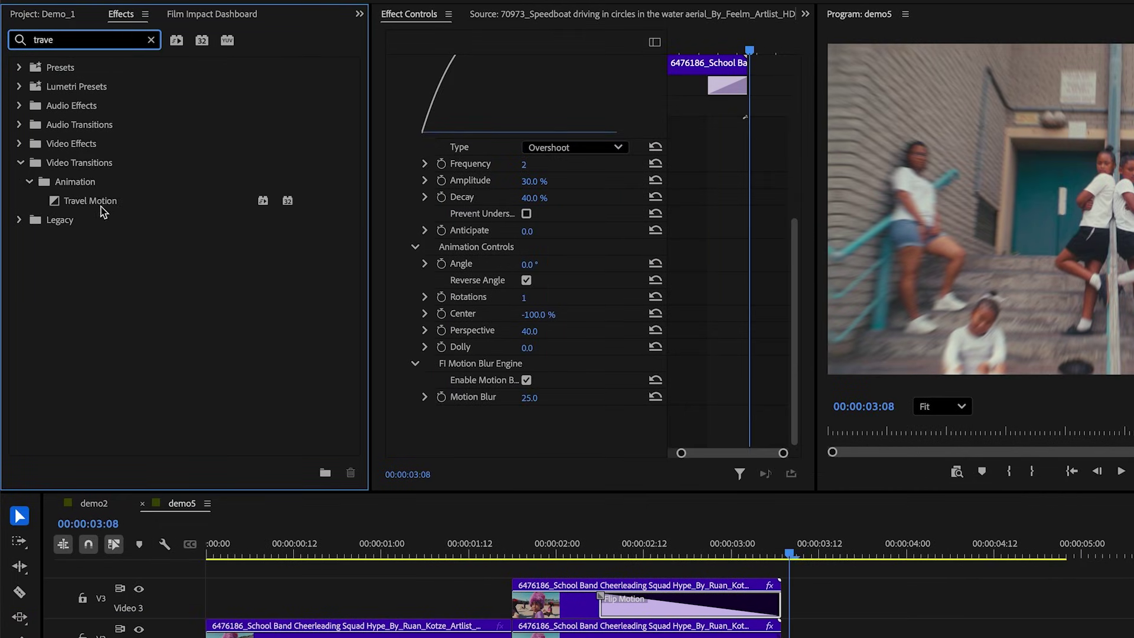
Add Travel Motion to the Video 2 clip's end and preview both transitions from 00:00:02:01.
left_click_drag(103, 210, 767, 635)
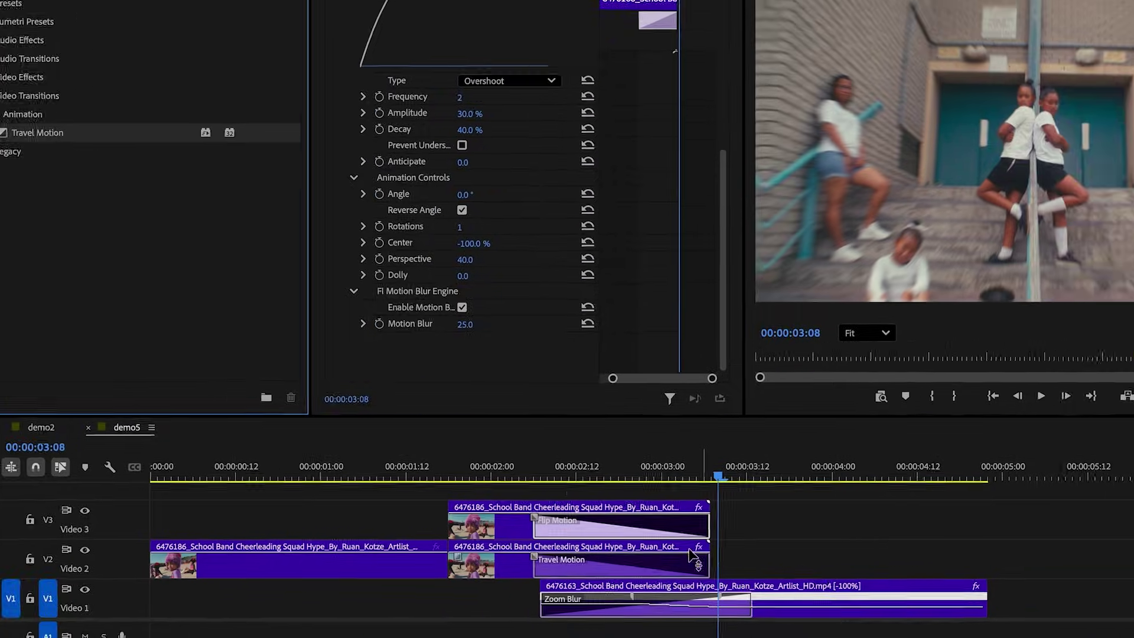
left_click(520, 464)
key("space")
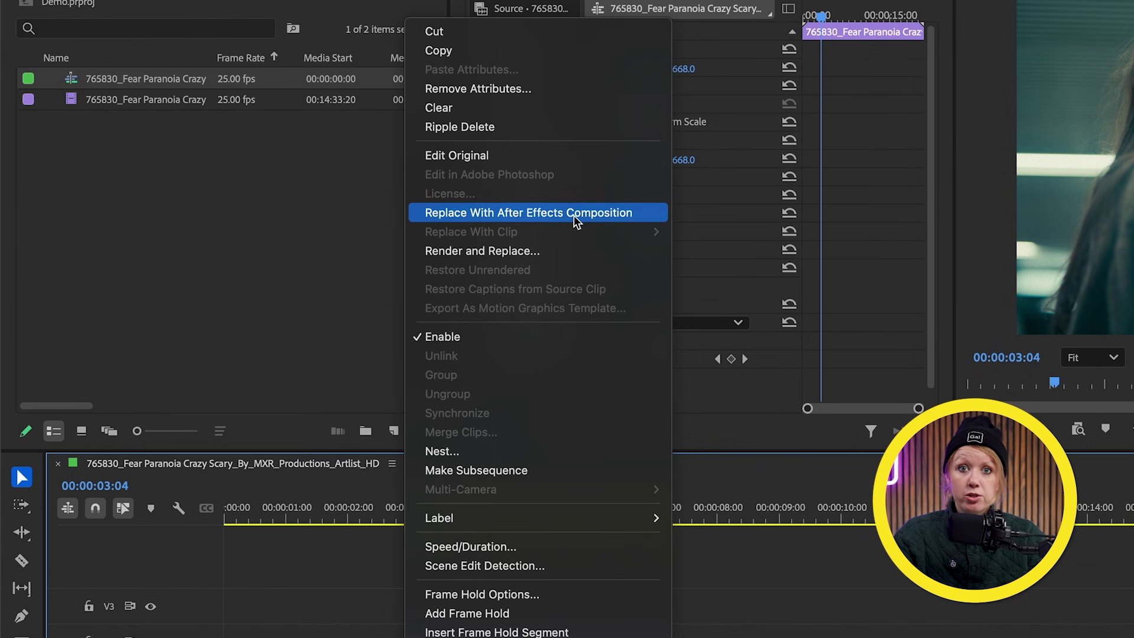
Replace the Fear Paranoia clip with a linked After Effects comp and Roto Brush the woman's head.
left_click(573, 215)
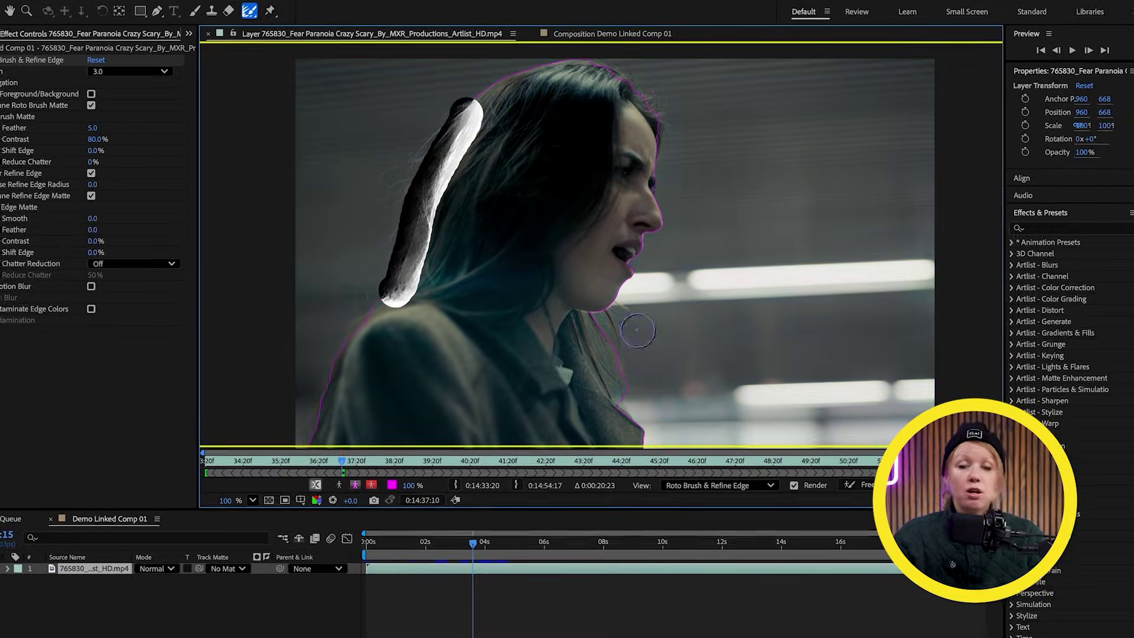
left_click_drag(606, 391, 607, 395)
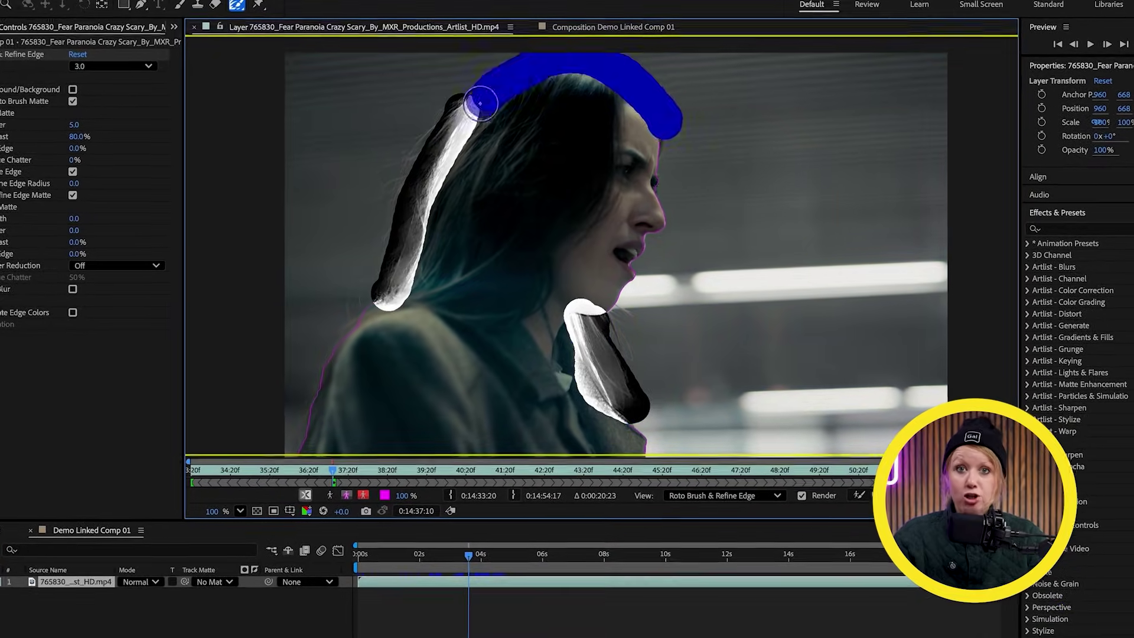